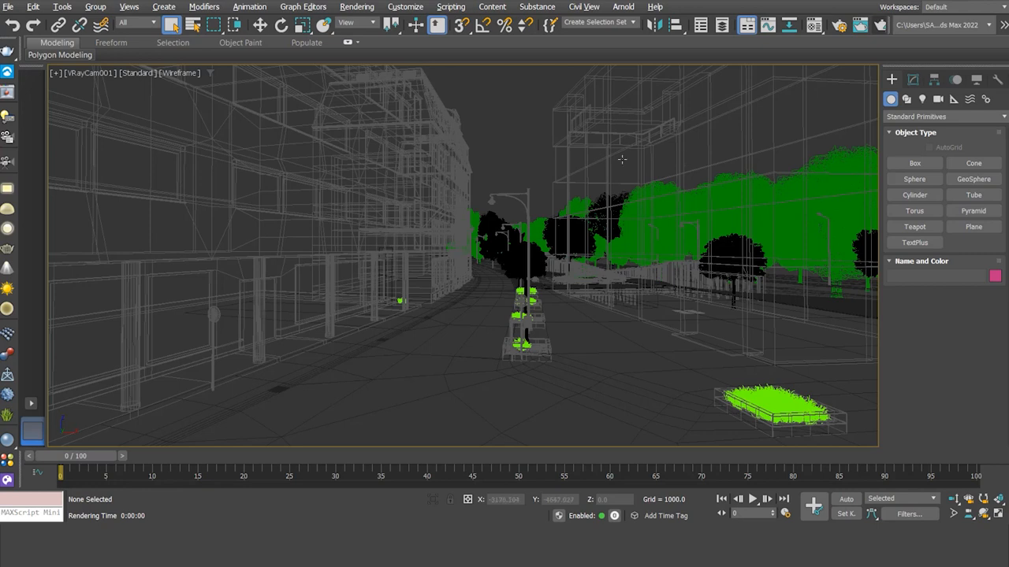
Delete the sun light above the buildings in the Left view and return to the camera view
key(l)
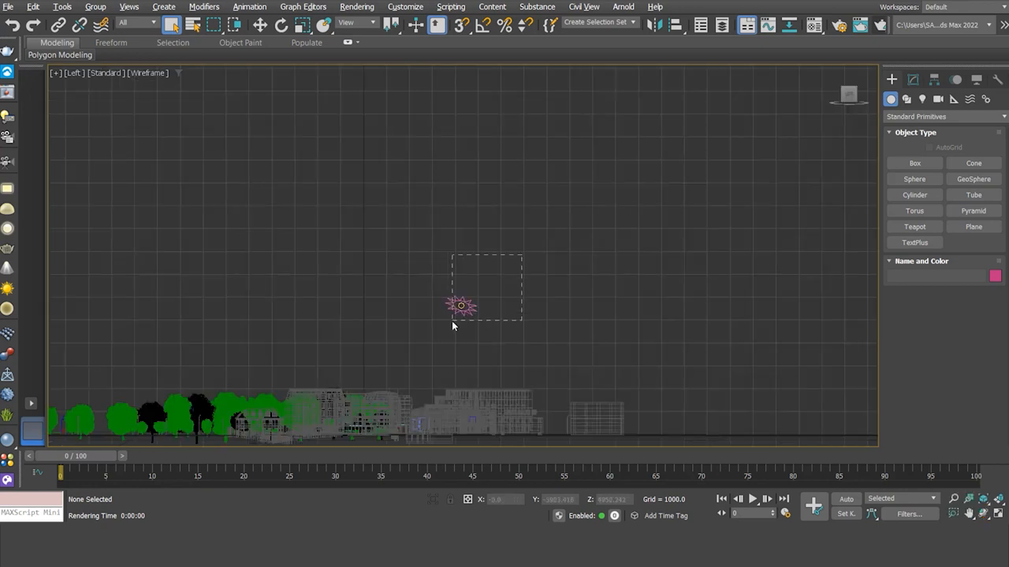
drag(452, 320, 435, 331)
key(Delete)
key(c)
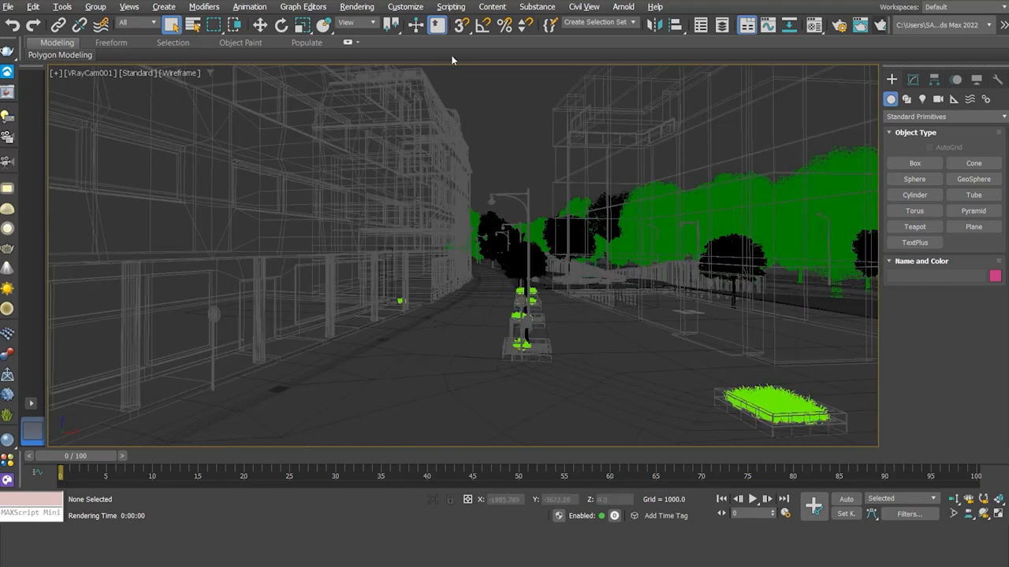
Clear the VRaySky map from the environment background and close the environment settings
click(360, 9)
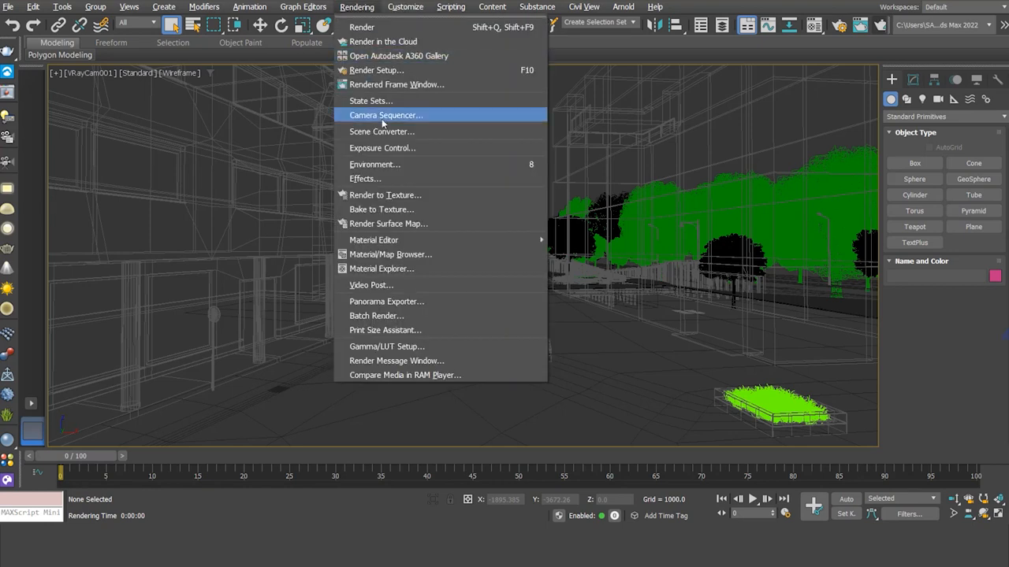
click(398, 165)
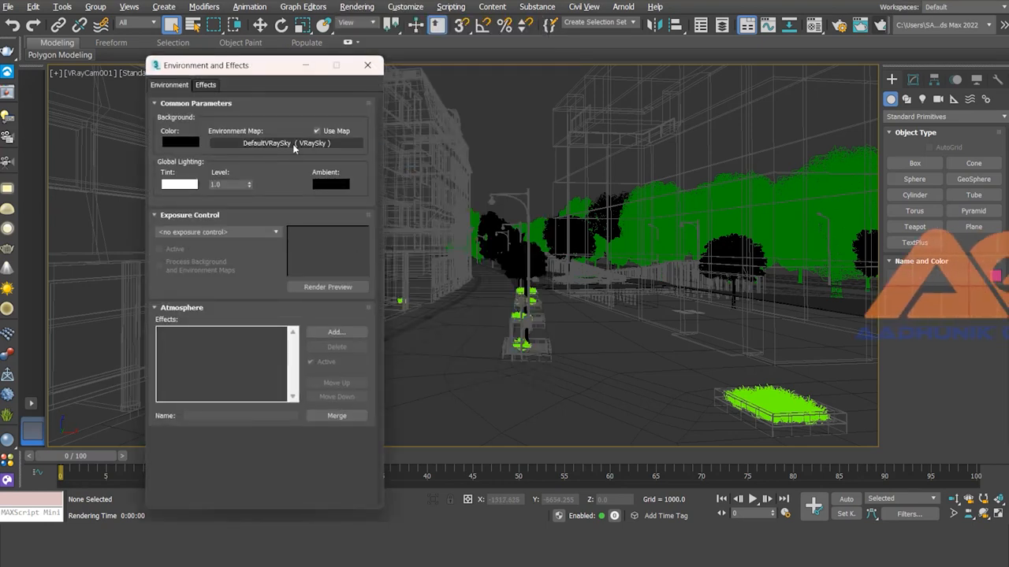
right_click(294, 144)
click(323, 180)
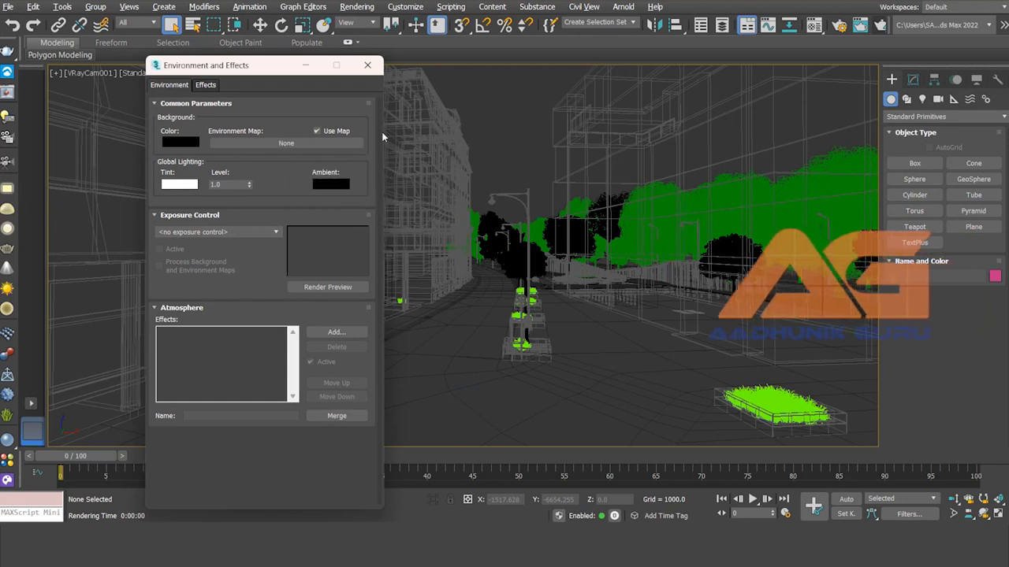
click(367, 66)
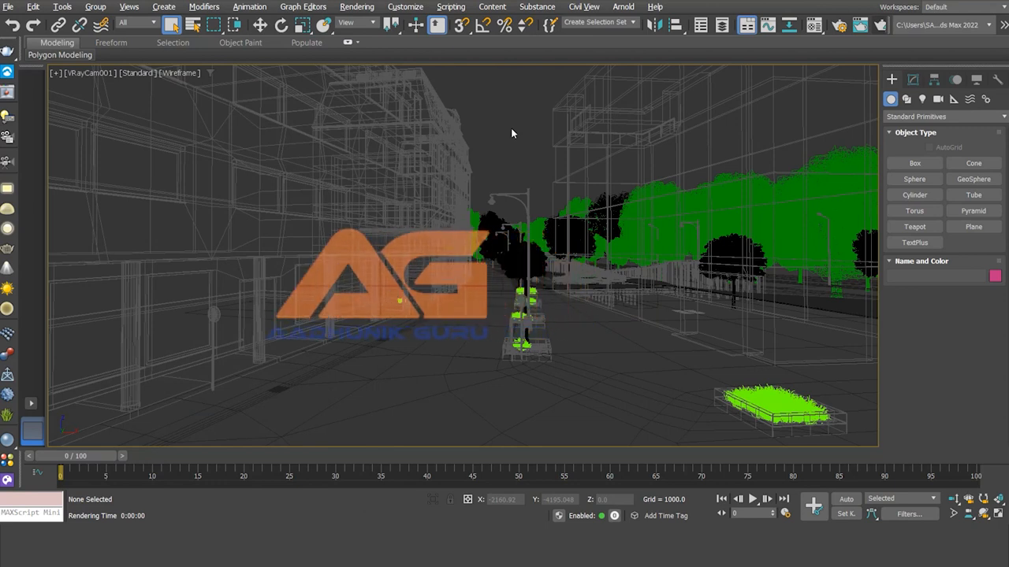
Render the camera view without any lights or sky, and close the render windows when it finishes
click(880, 25)
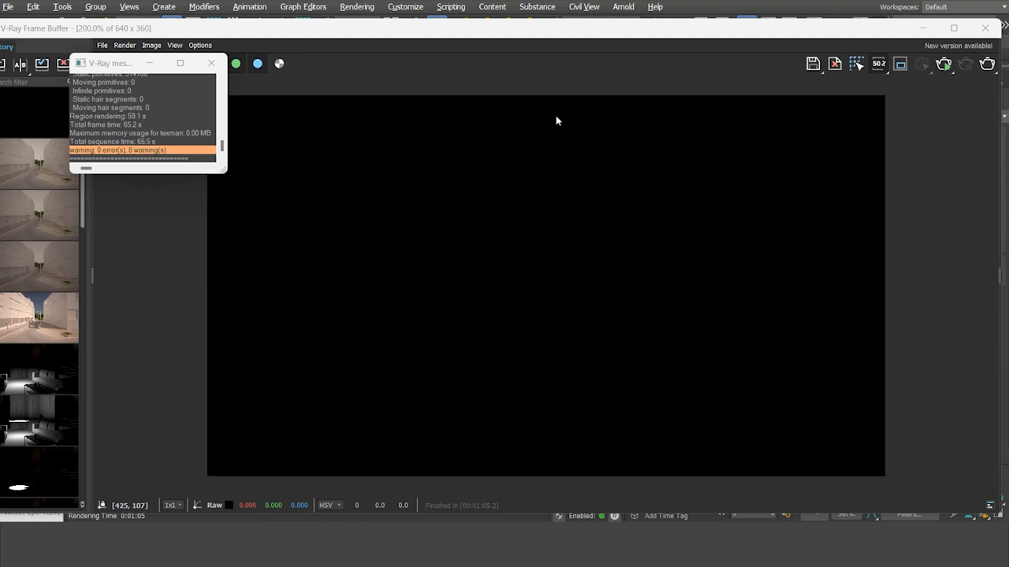
click(212, 64)
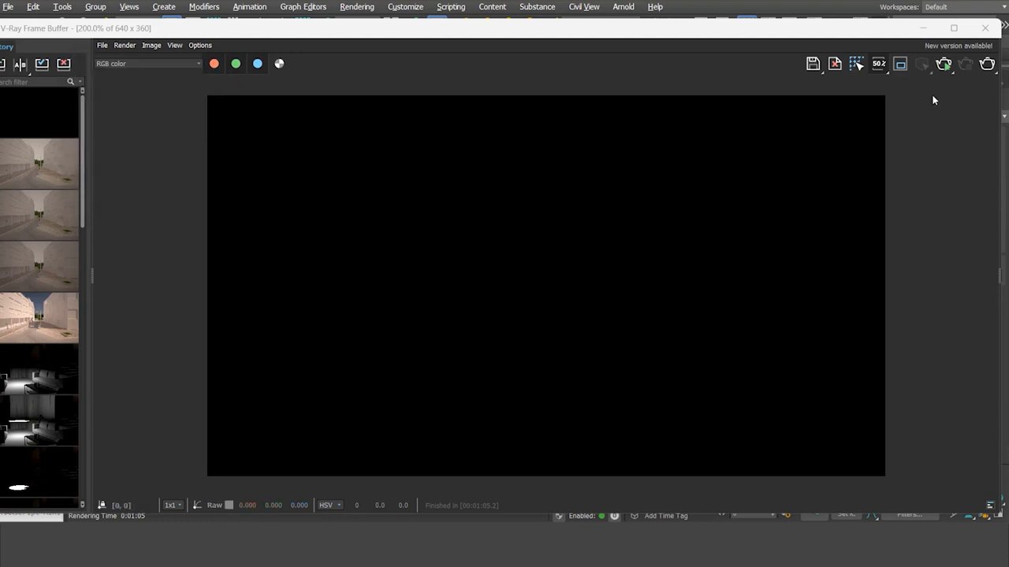
click(983, 30)
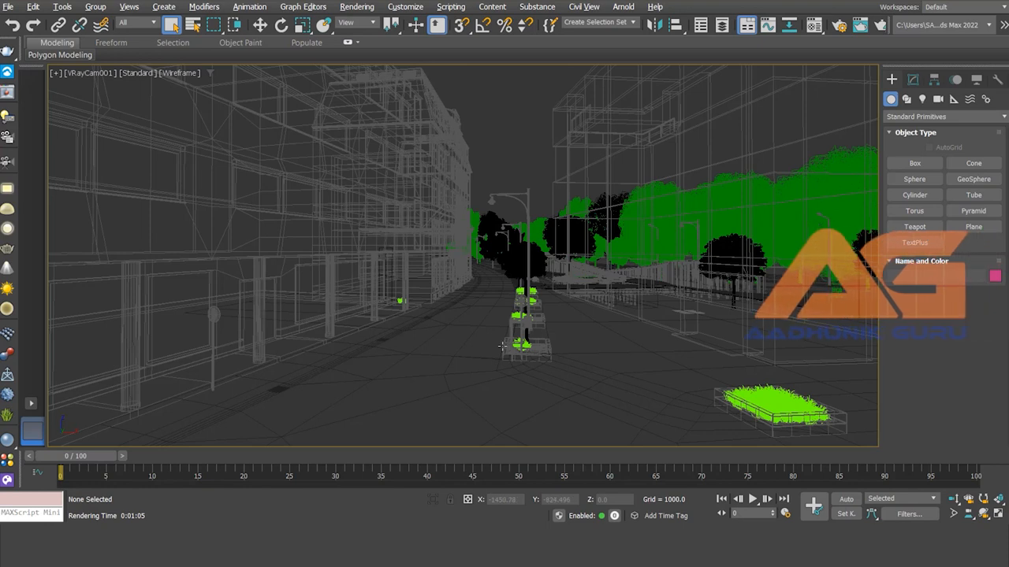
Place a V-Ray dome light on the road and test-render the camera view with it
click(7, 188)
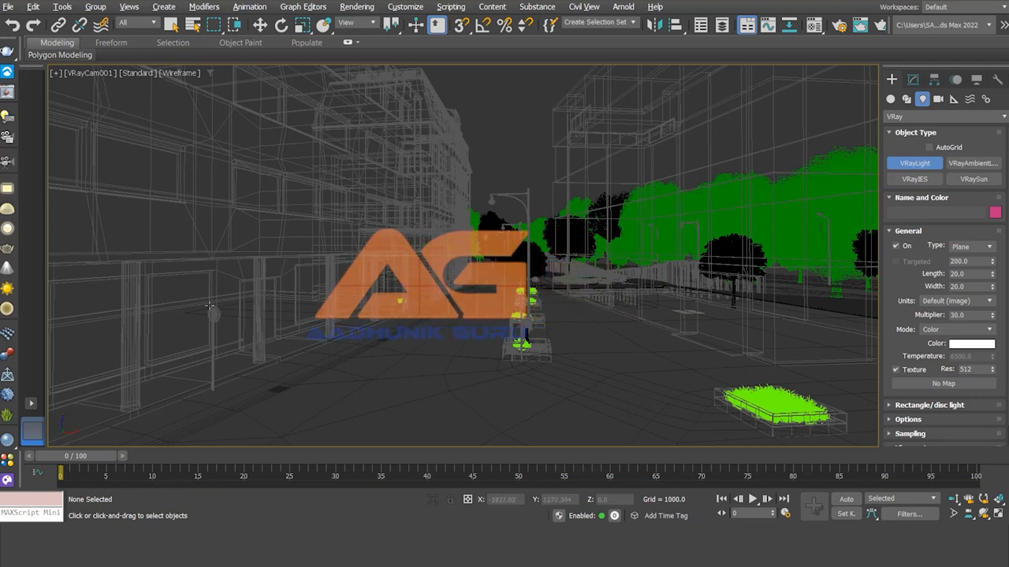
click(457, 344)
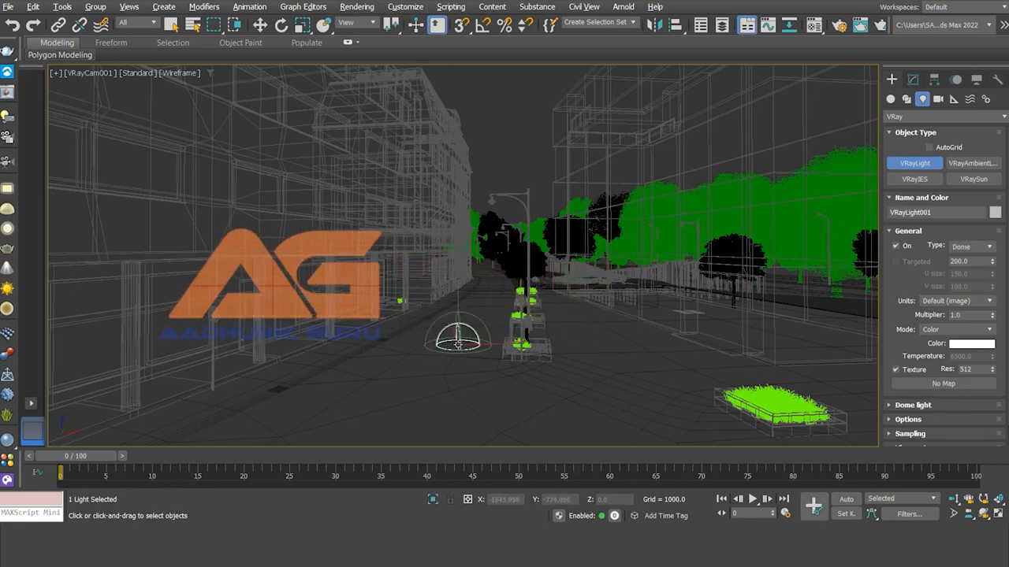
right_click(394, 368)
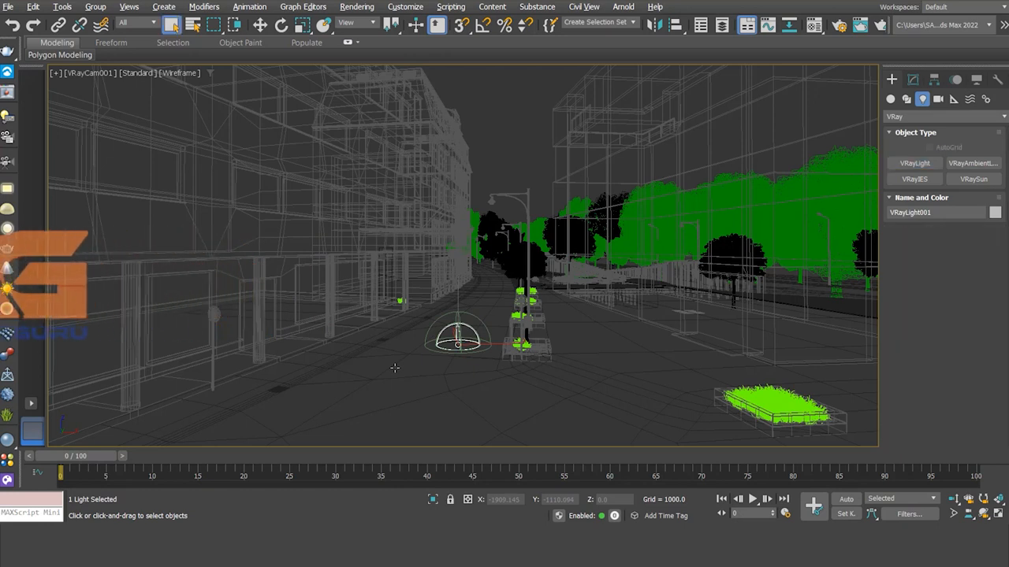
click(879, 26)
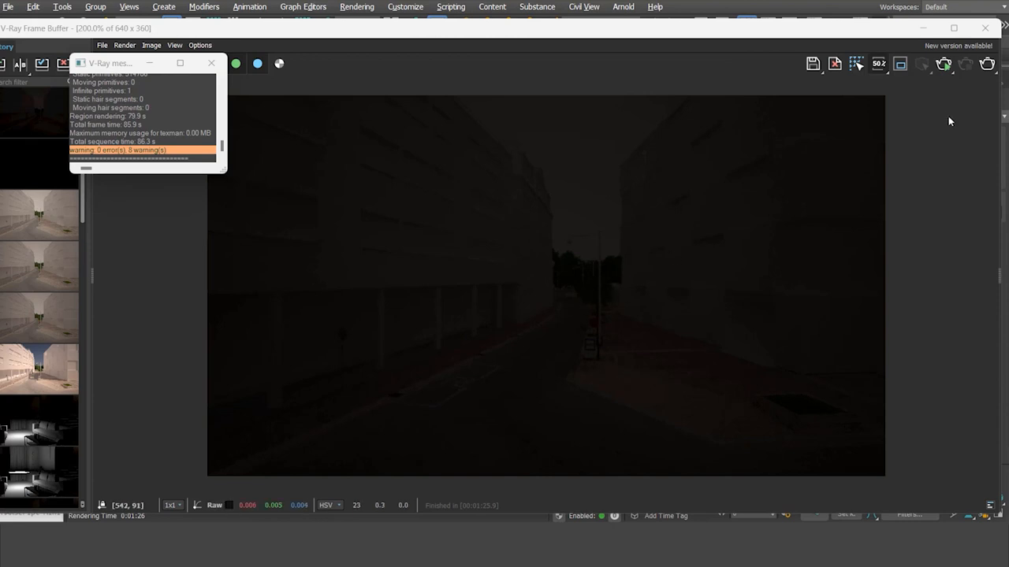
click(985, 29)
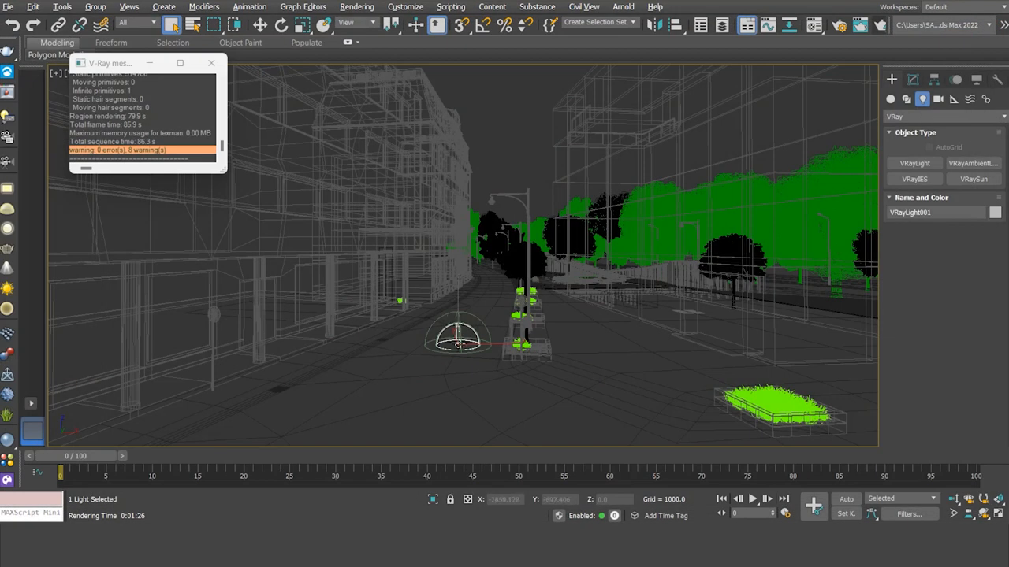
Set the dome light's multiplier to 40
click(914, 79)
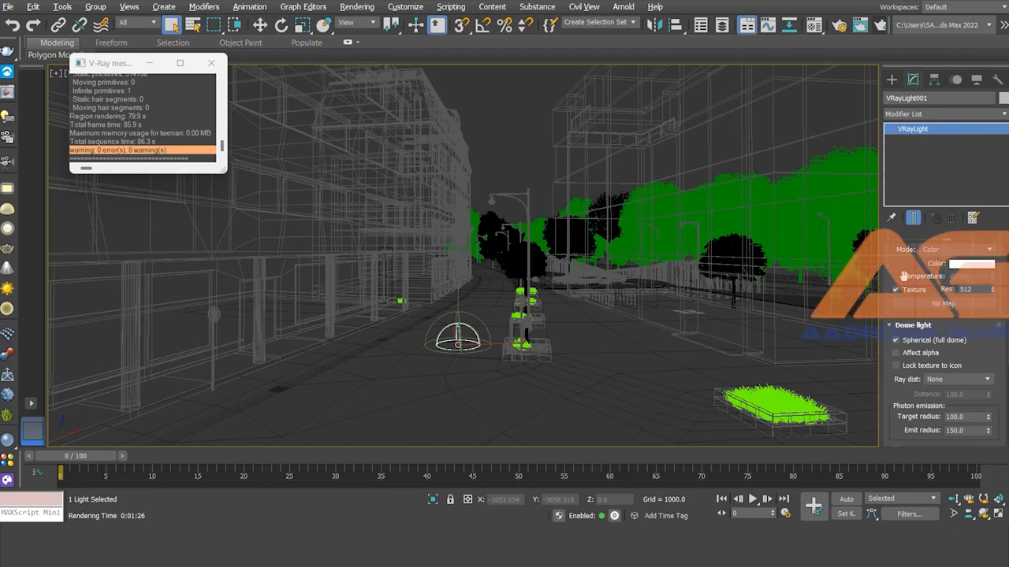
drag(905, 276, 921, 391)
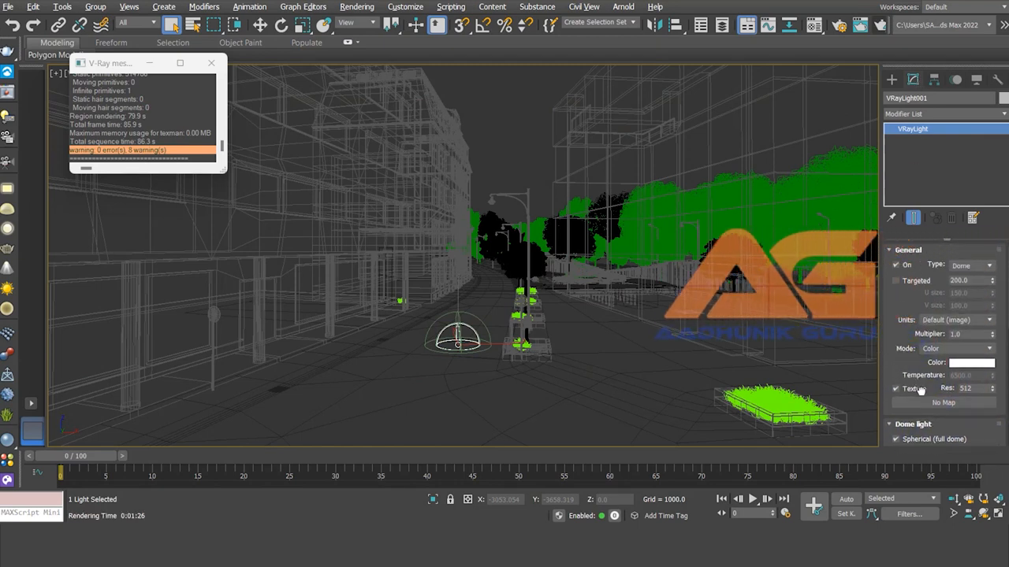
click(966, 334)
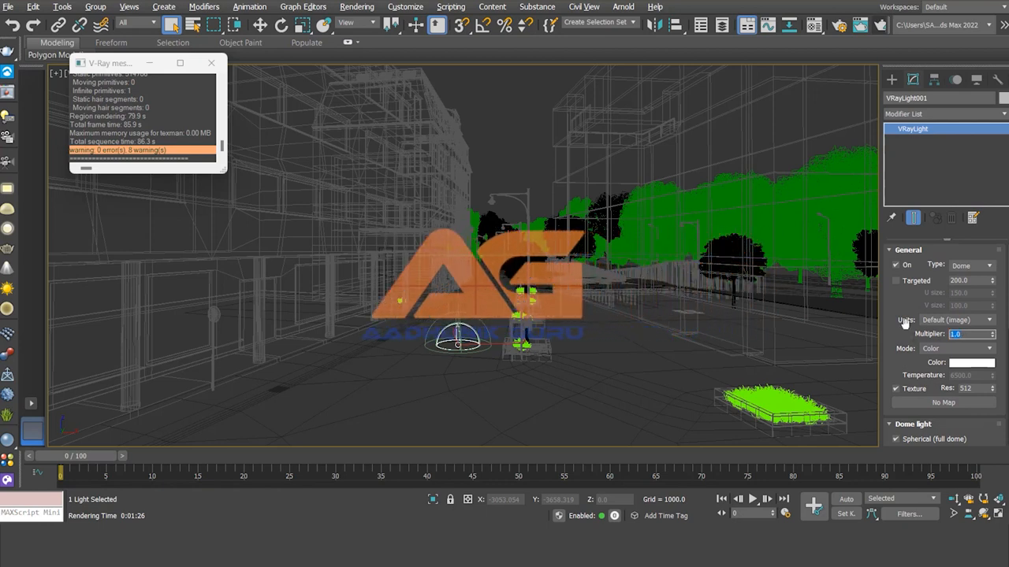
text(40)
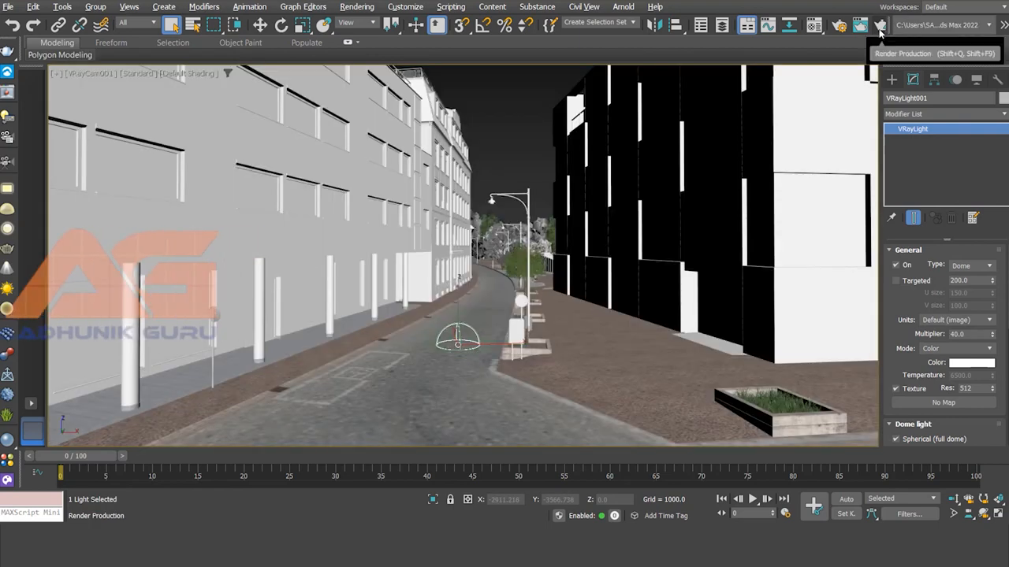
Render the camera view with the brighter dome light, and close the render windows when it finishes
click(880, 26)
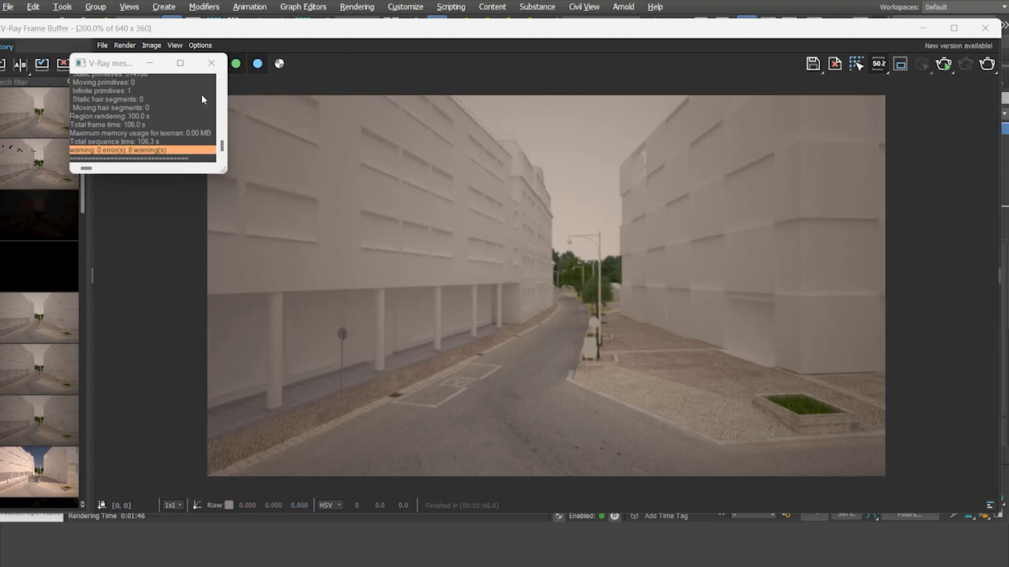
click(211, 64)
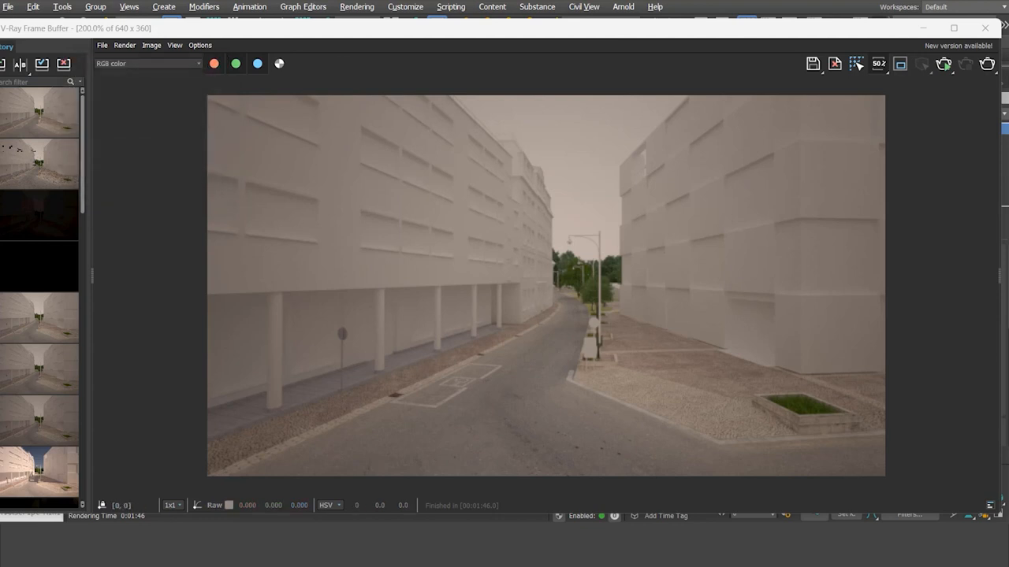
click(985, 29)
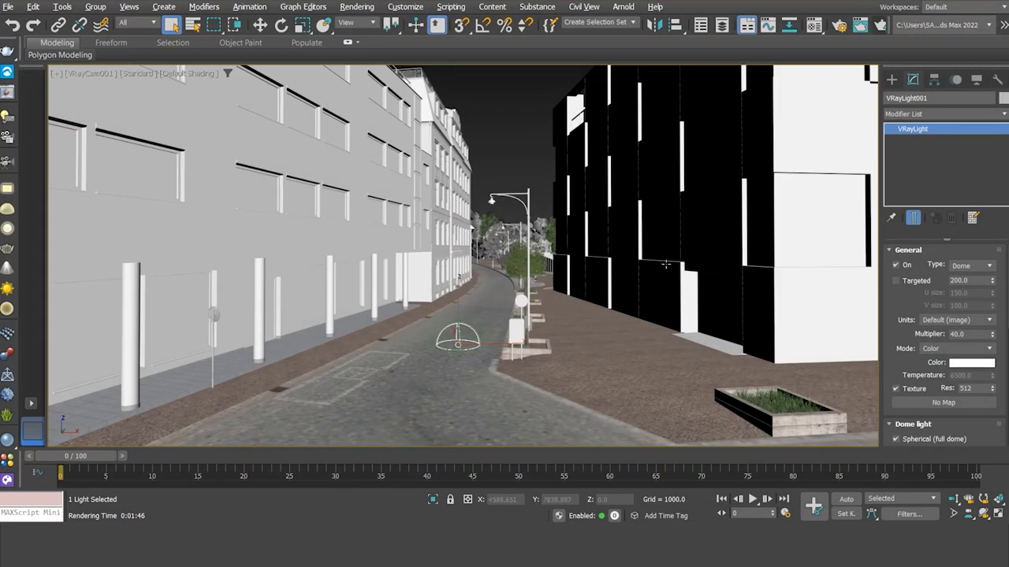
Disable global illumination in the V-Ray render settings and render the camera view again
click(840, 27)
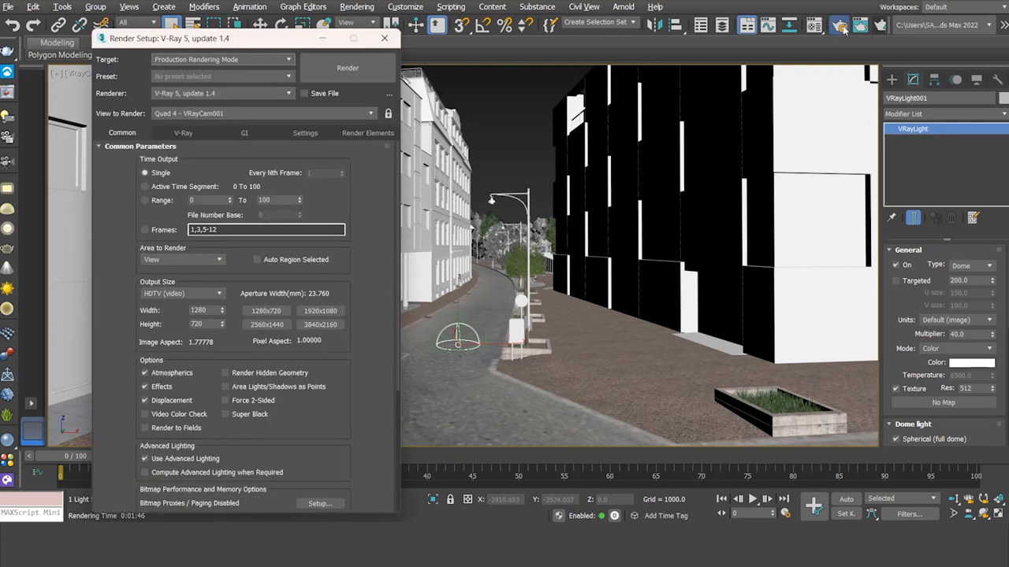
click(244, 133)
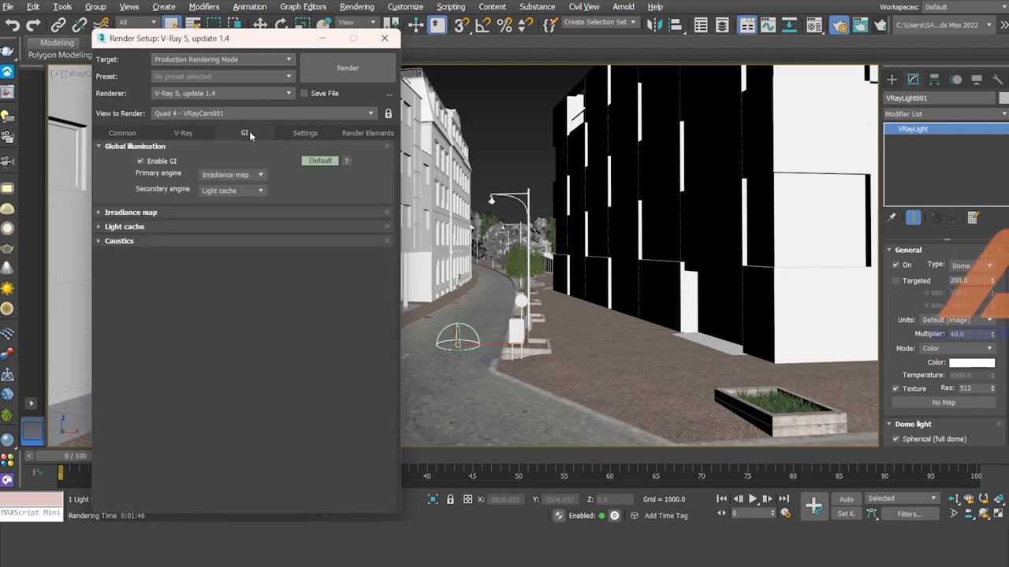
click(140, 162)
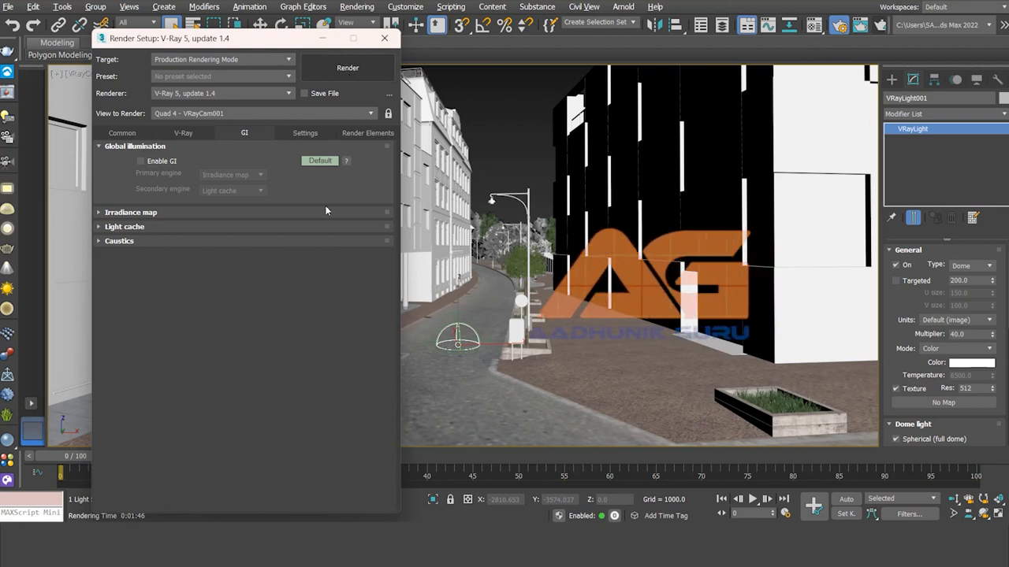
key(shift+q)
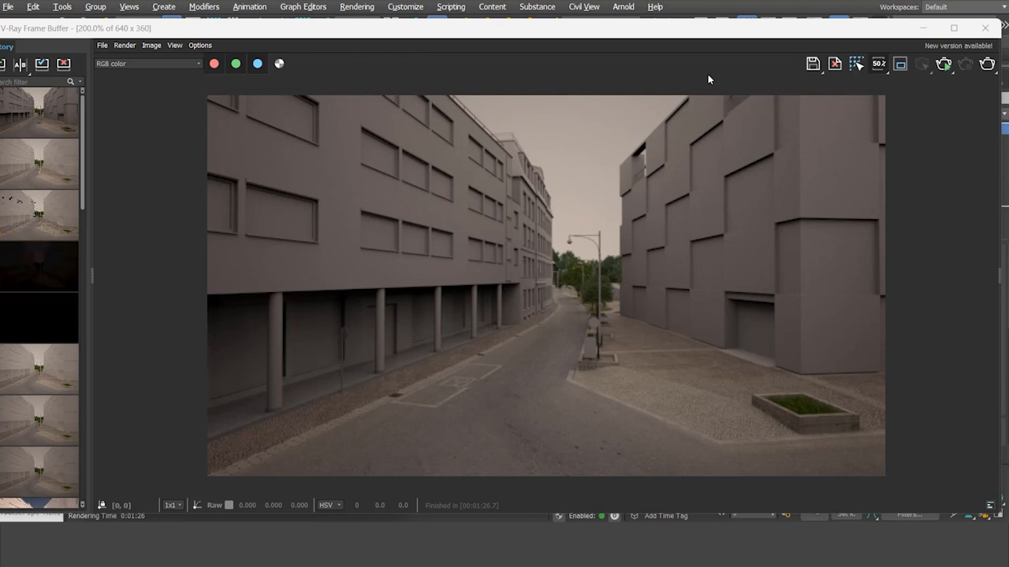
Compare the renders with and without global illumination using the A/B divider across the image, and close the render windows
click(19, 67)
click(15, 166)
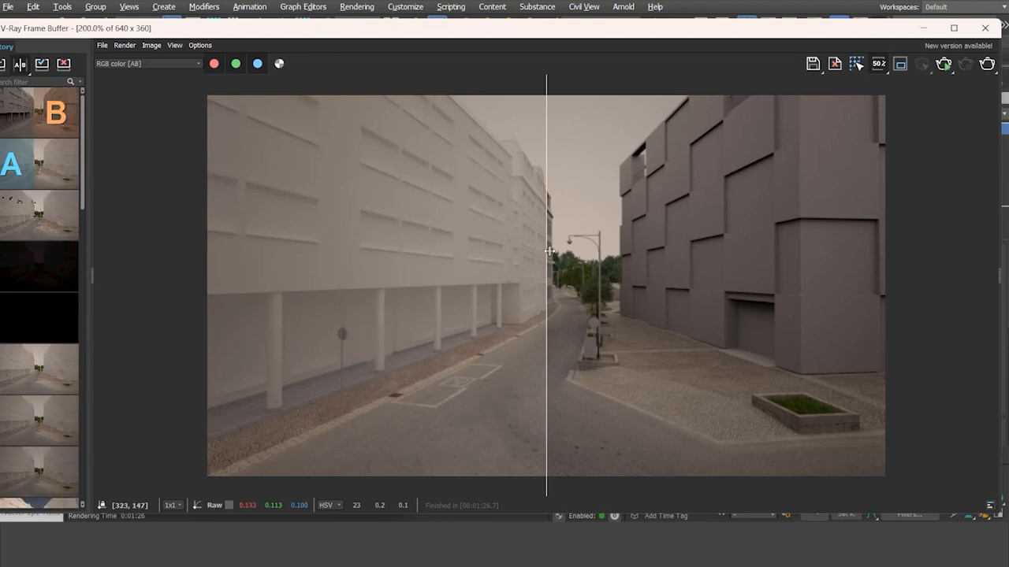
drag(549, 251, 294, 214)
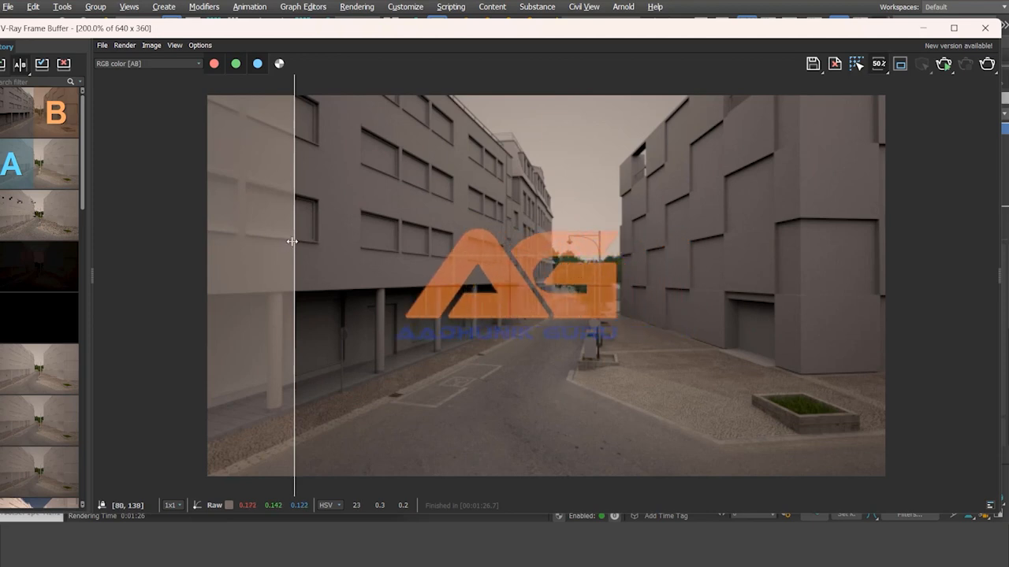
drag(292, 240, 639, 234)
drag(702, 233, 489, 331)
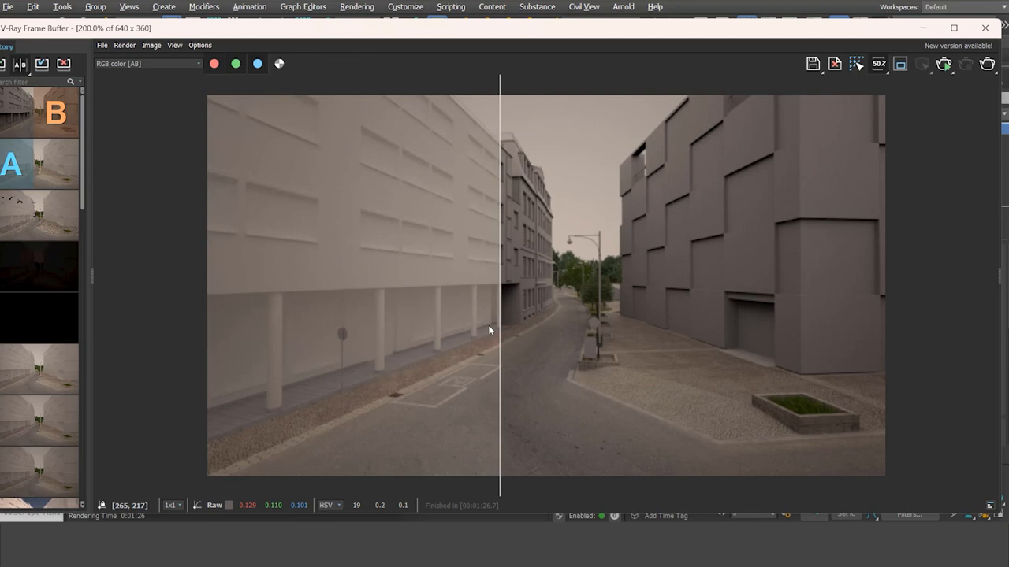
click(985, 30)
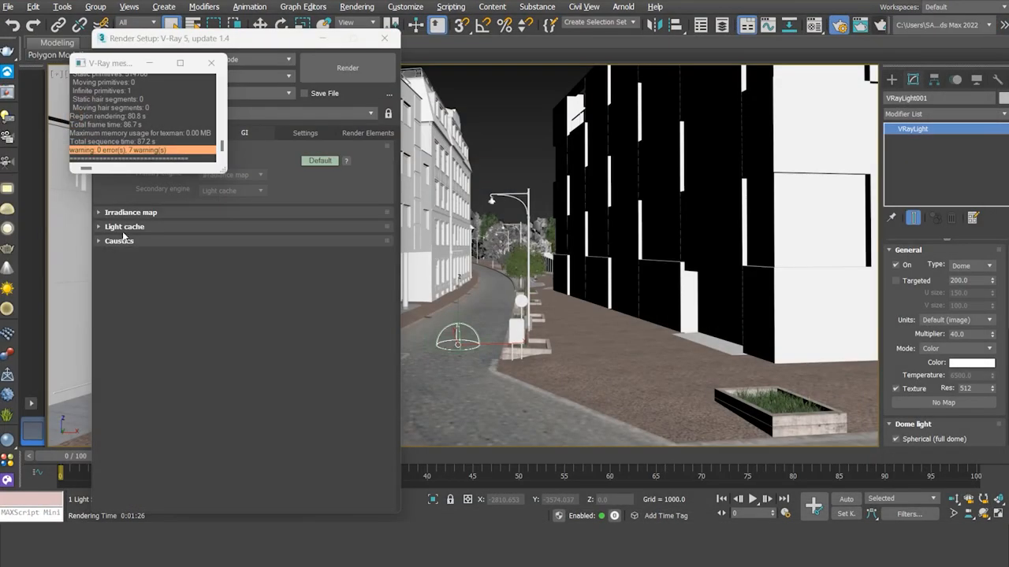
click(210, 65)
key(F10)
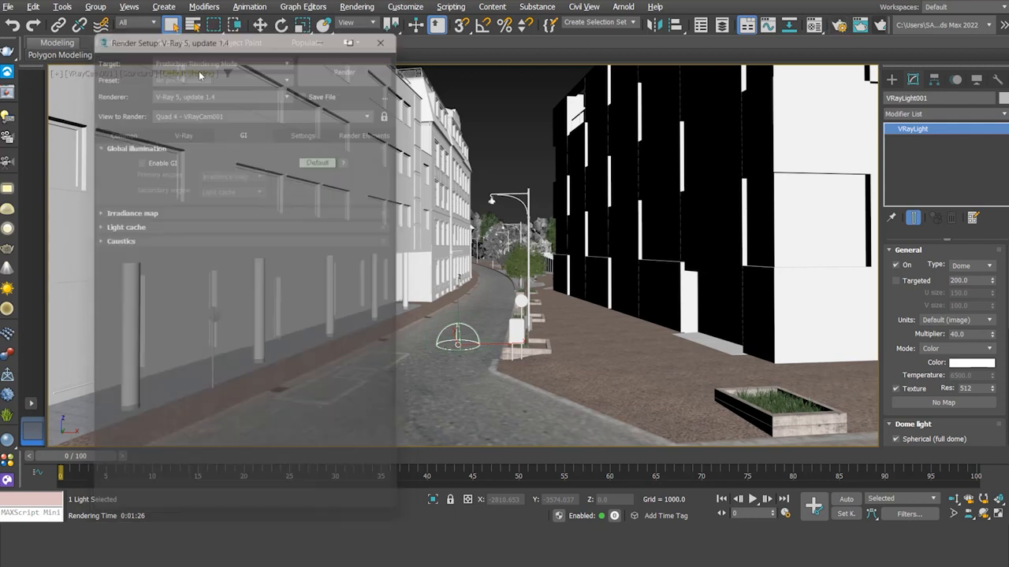
Select the active V-Ray physical camera and set its F-number to 6
click(92, 73)
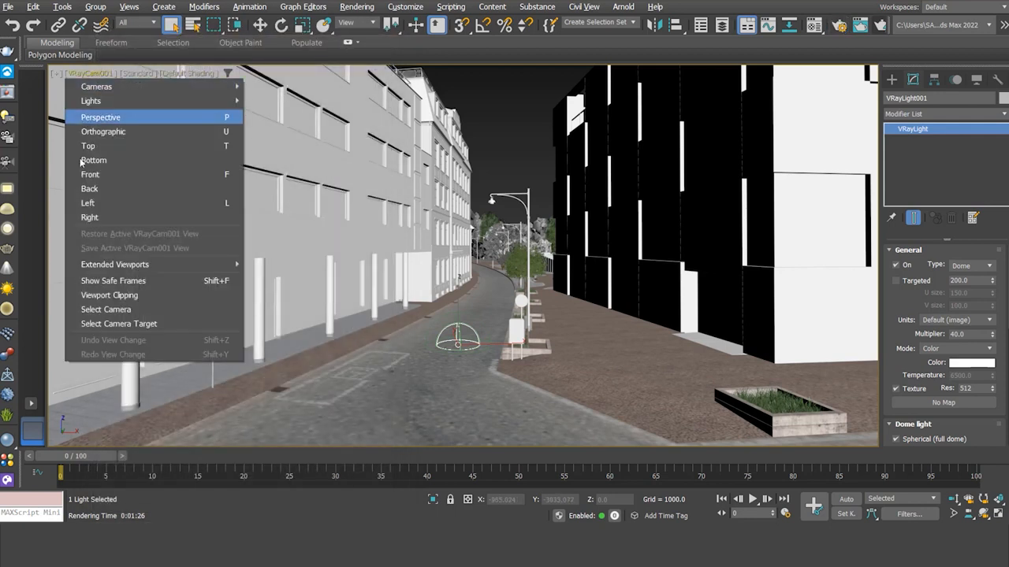
click(111, 310)
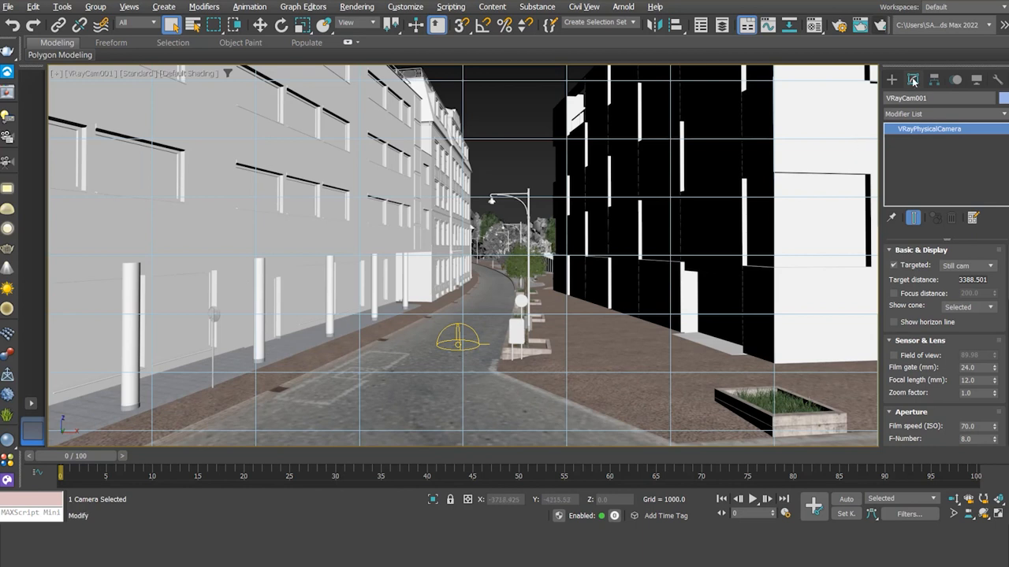
drag(927, 382, 930, 297)
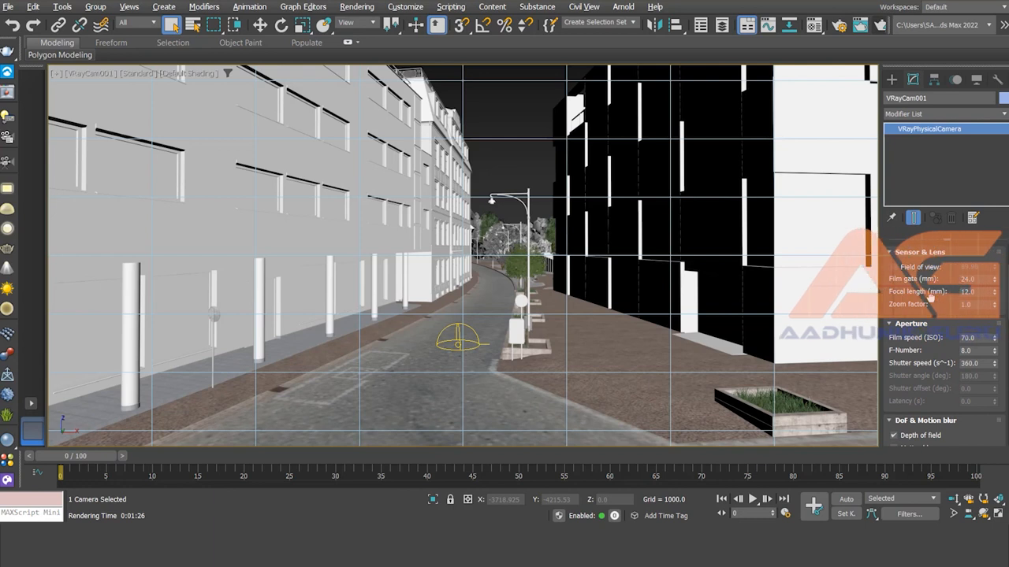
scroll(976, 370, down, 1)
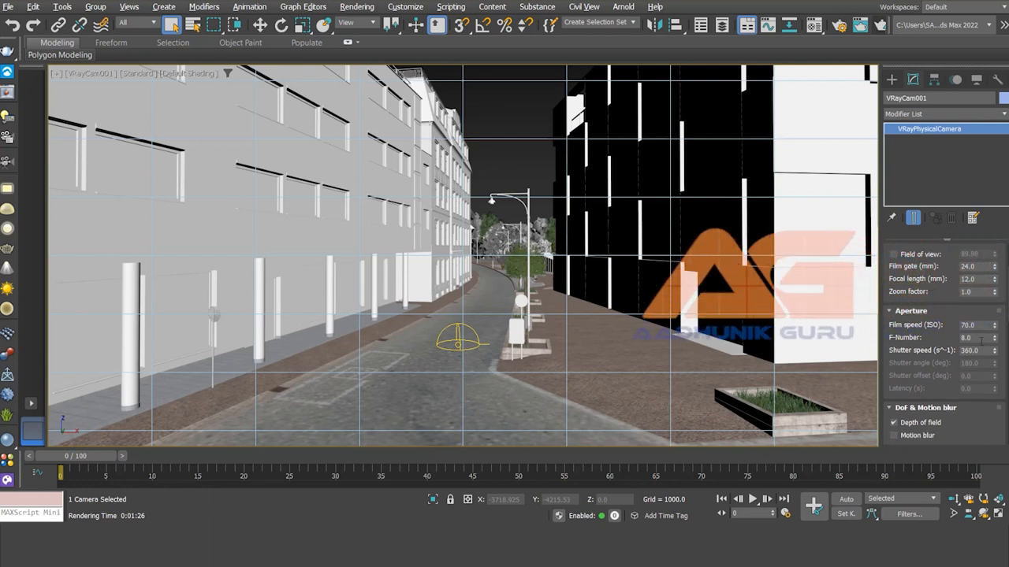
click(971, 337)
text(6)
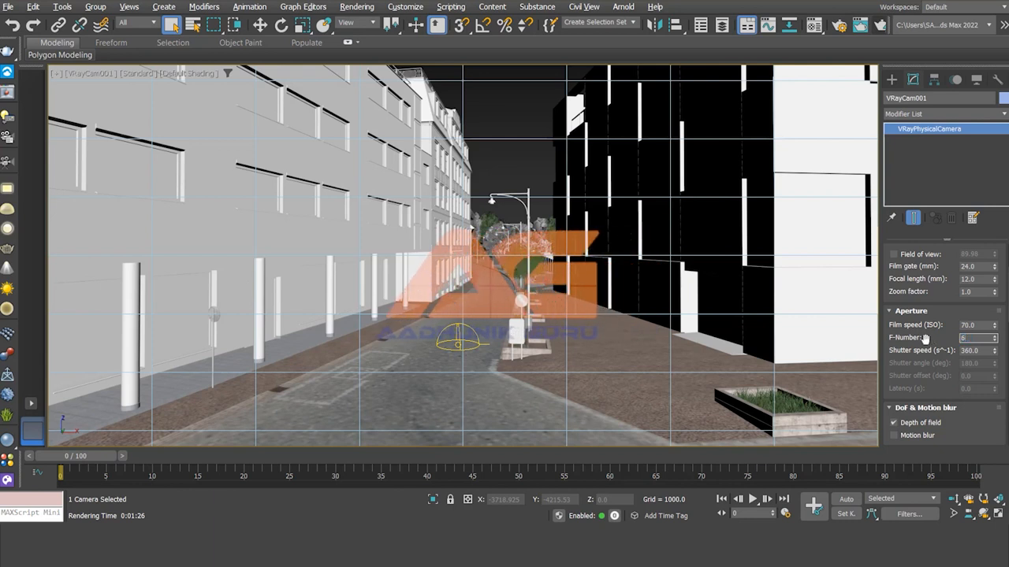
Set the physical camera's shutter speed to 100 and test-render the camera view, closing the render window once the exposure shows
key(Tab)
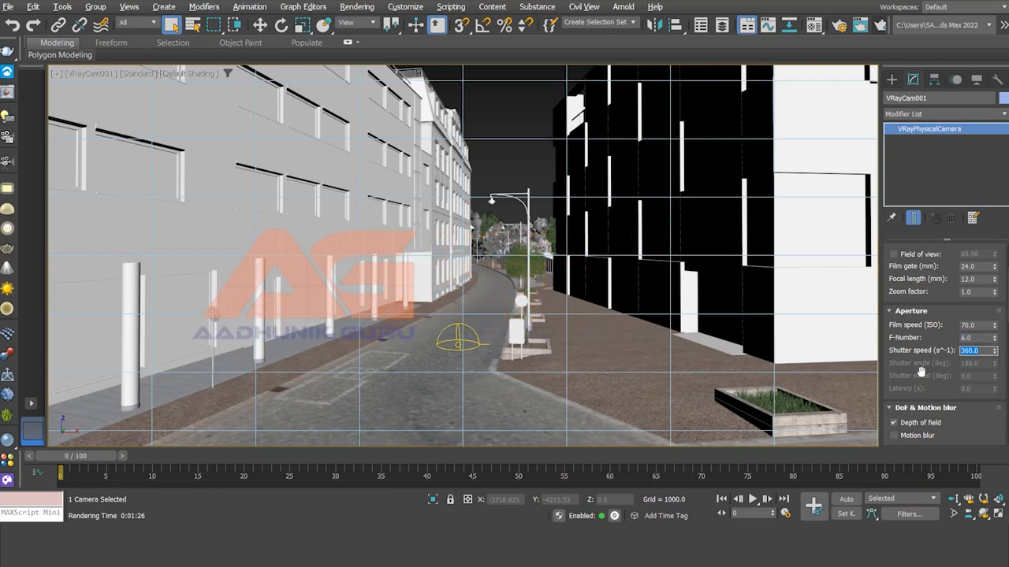
text(100)
key(Return)
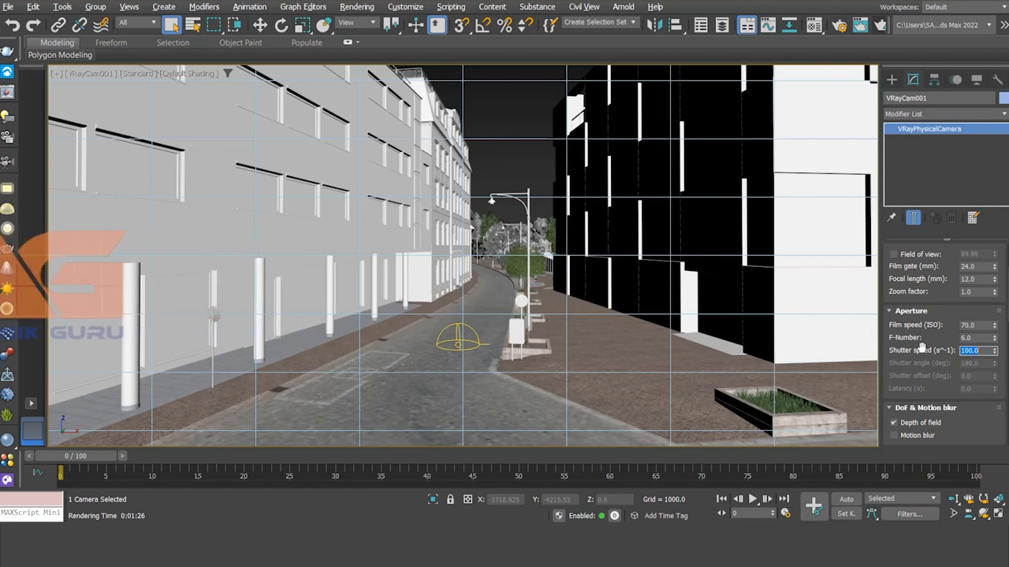
click(880, 26)
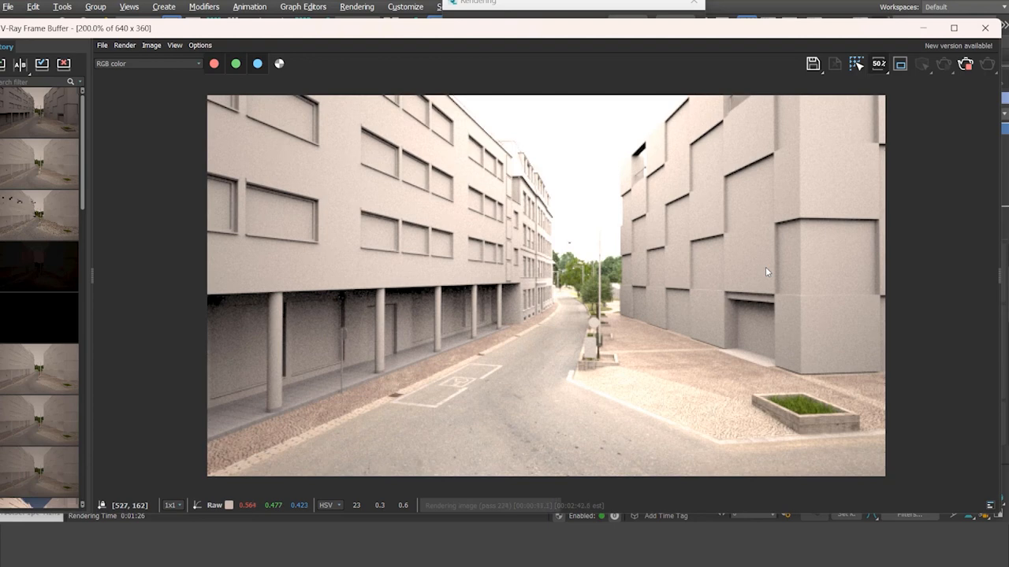
click(990, 29)
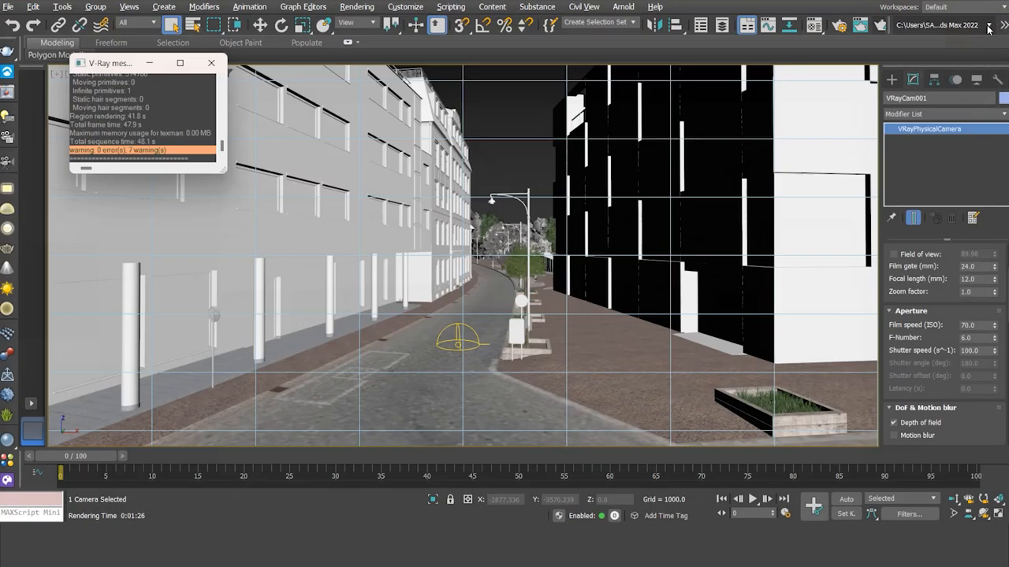
Set the camera's F-number to 8 and render the camera view again
click(977, 337)
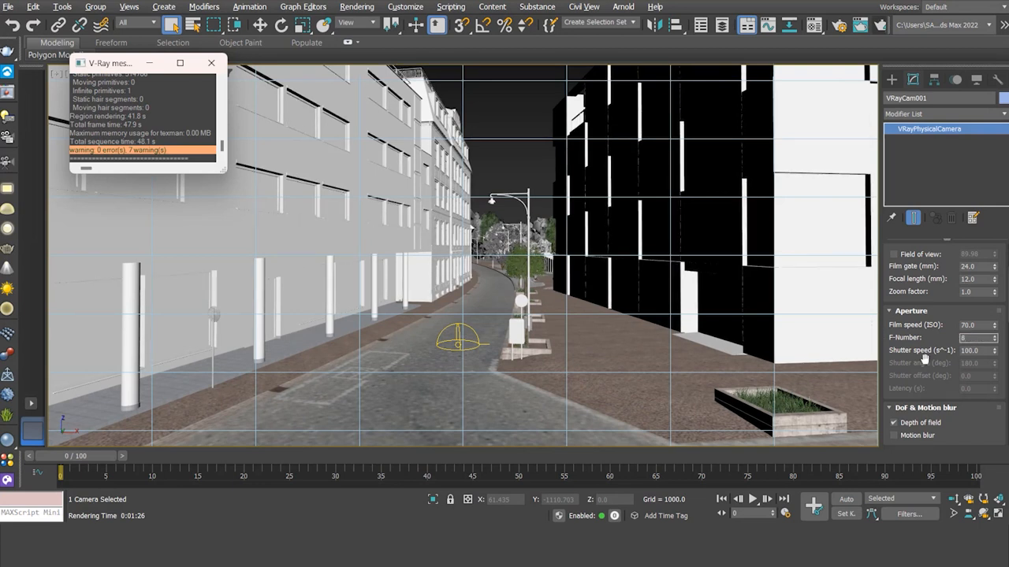
click(945, 311)
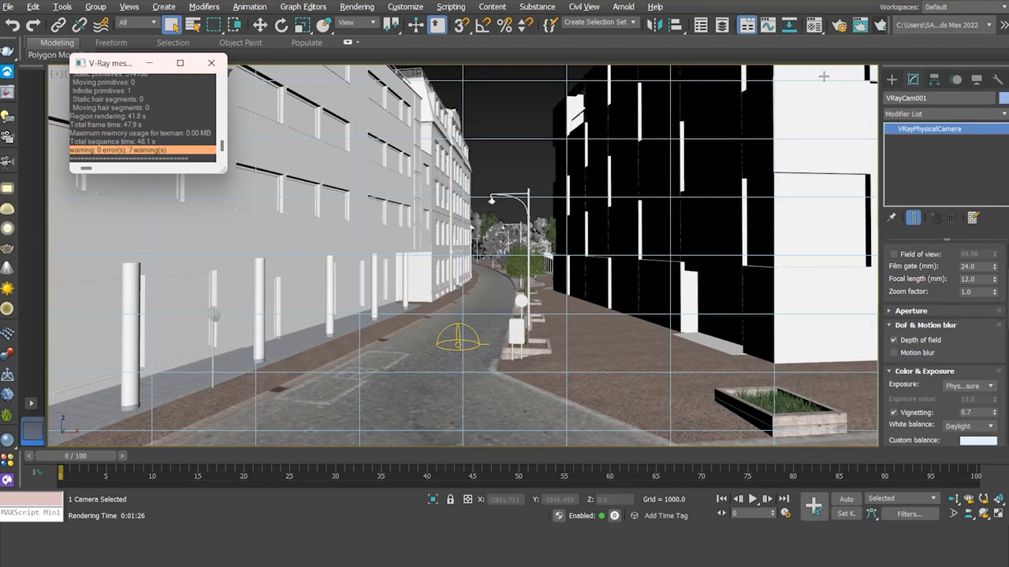
click(881, 25)
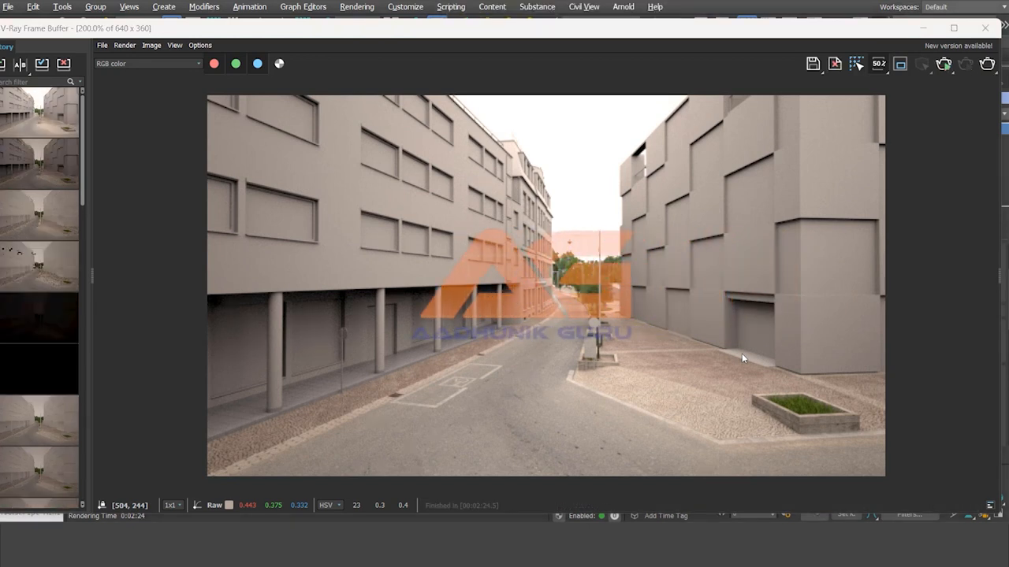
Compare the new render with the previous darker one using the A/B divider across the image, and close the frame buffer
click(13, 162)
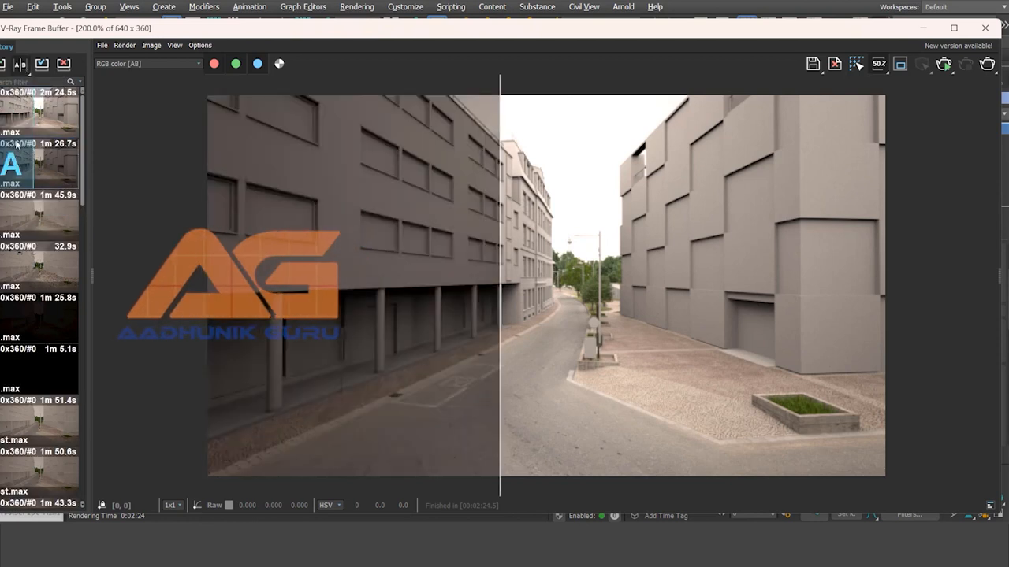
click(55, 113)
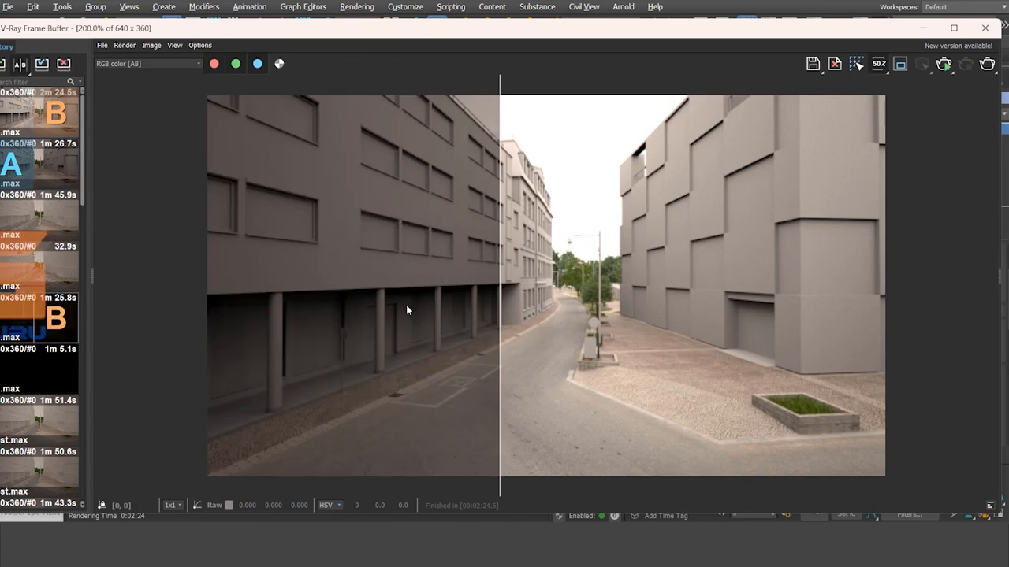
drag(498, 255, 170, 239)
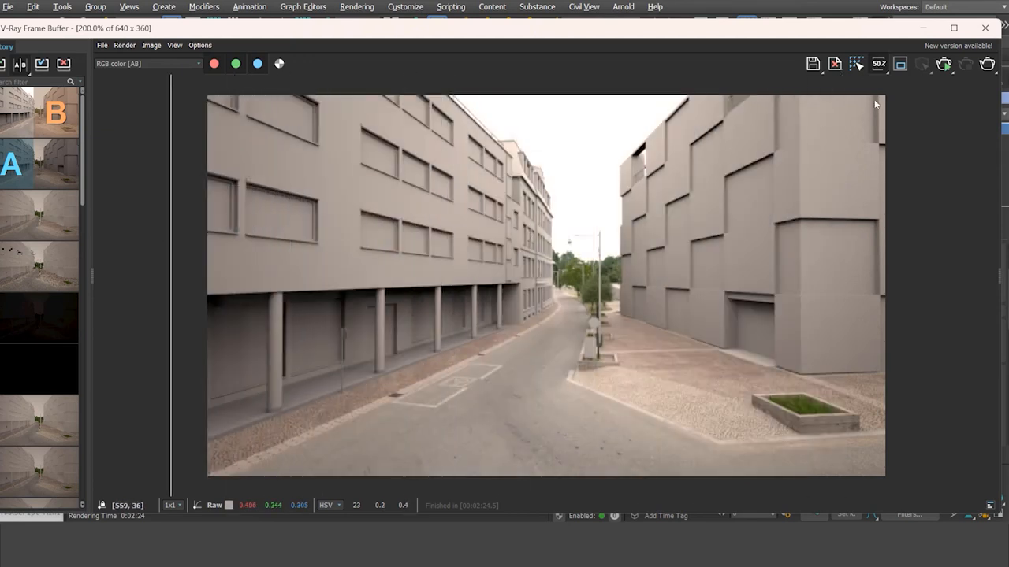
click(983, 29)
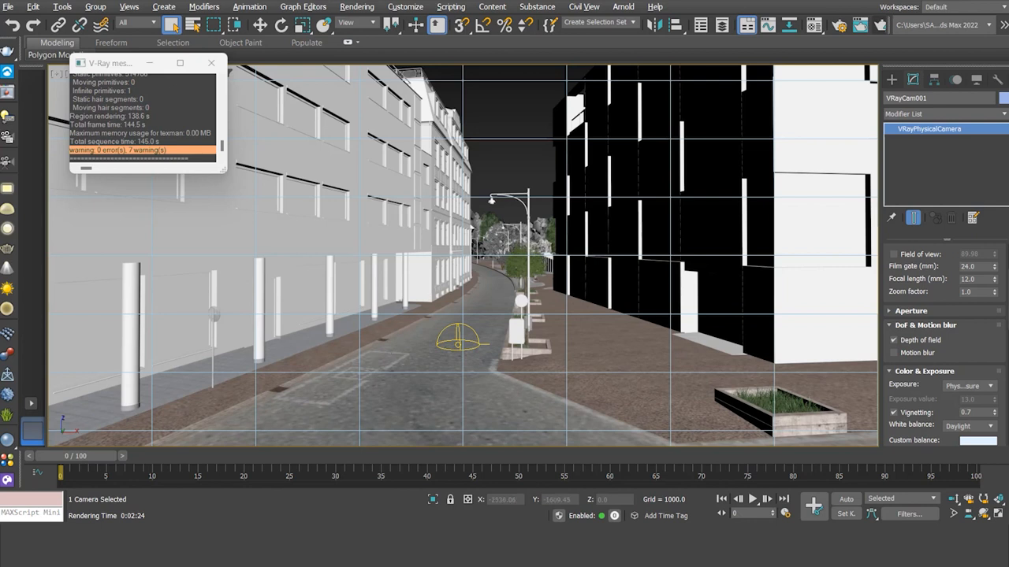
Switch to the untitled 3ds Max scene with the disc and three cameras, and unhide all of its objects
click(719, 487)
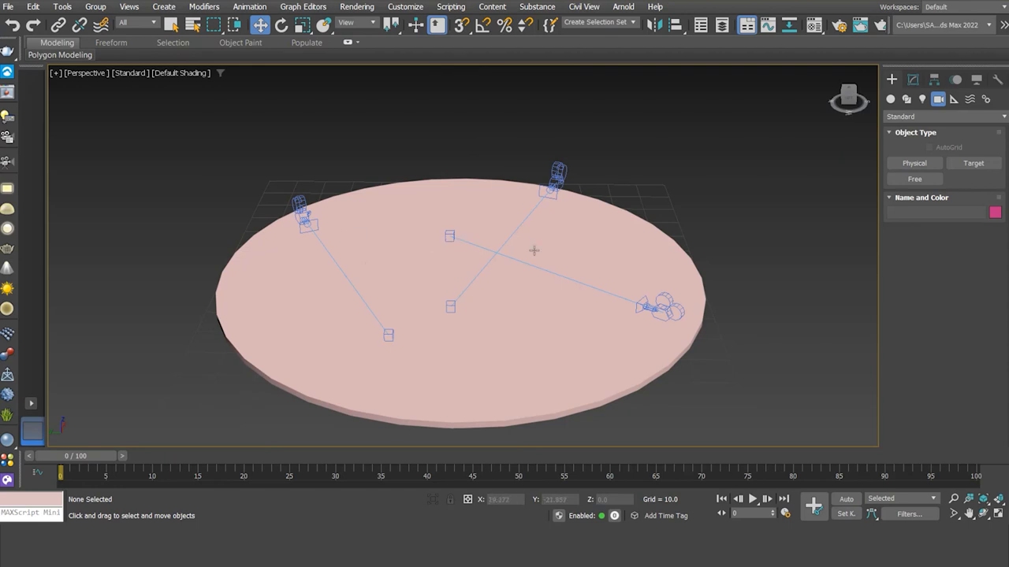
right_click(703, 175)
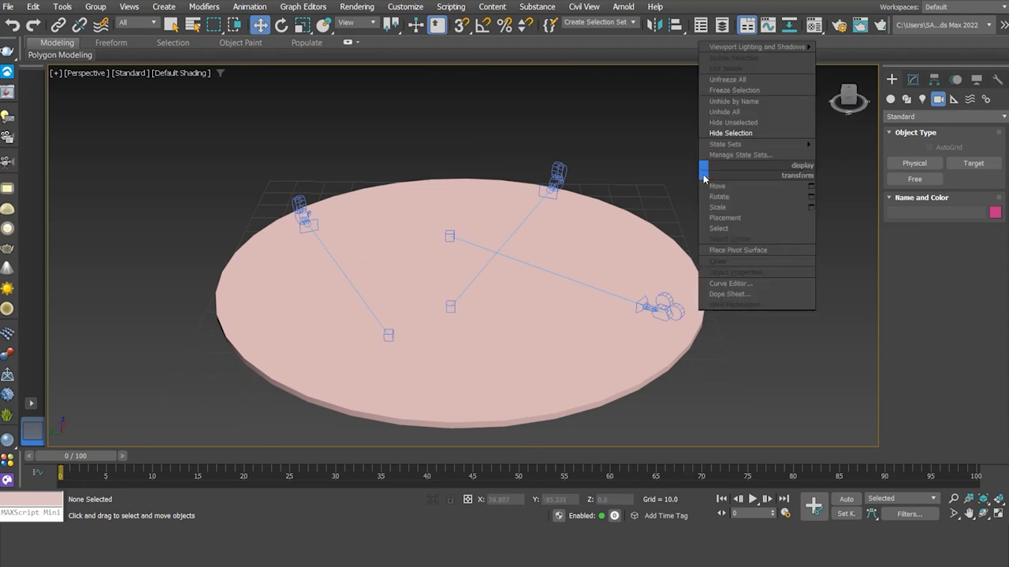
click(725, 113)
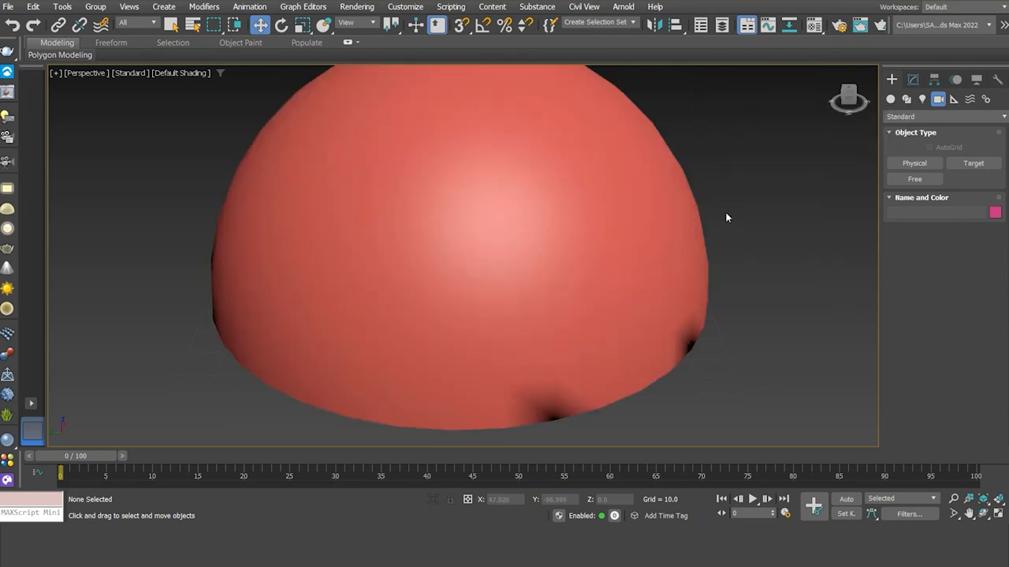
scroll(730, 205, down, 3)
middle_drag(730, 205, 630, 252)
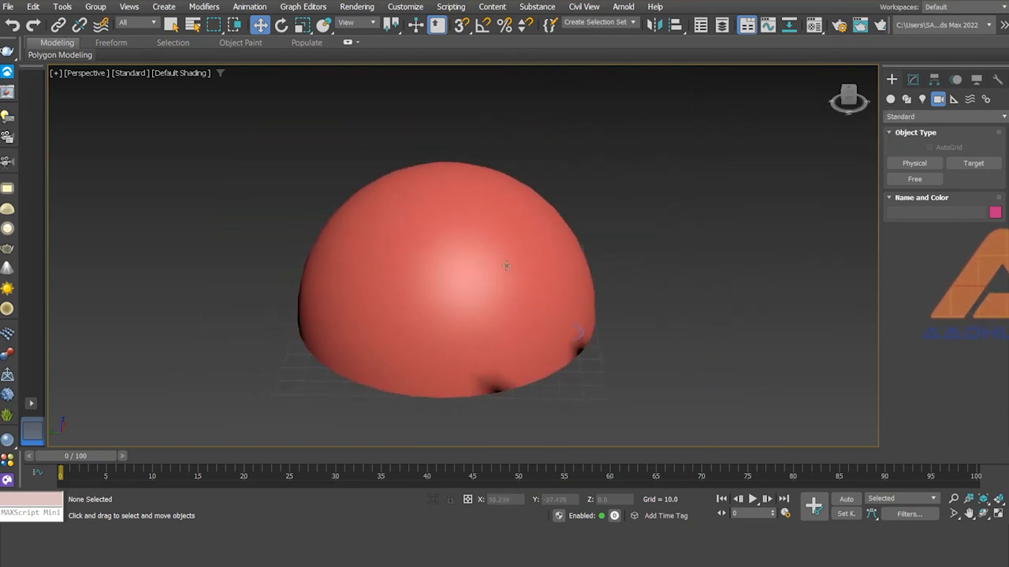
Rotate the hemisphere about 84 degrees around the Y axis and raise it about 47 units along Z
click(484, 255)
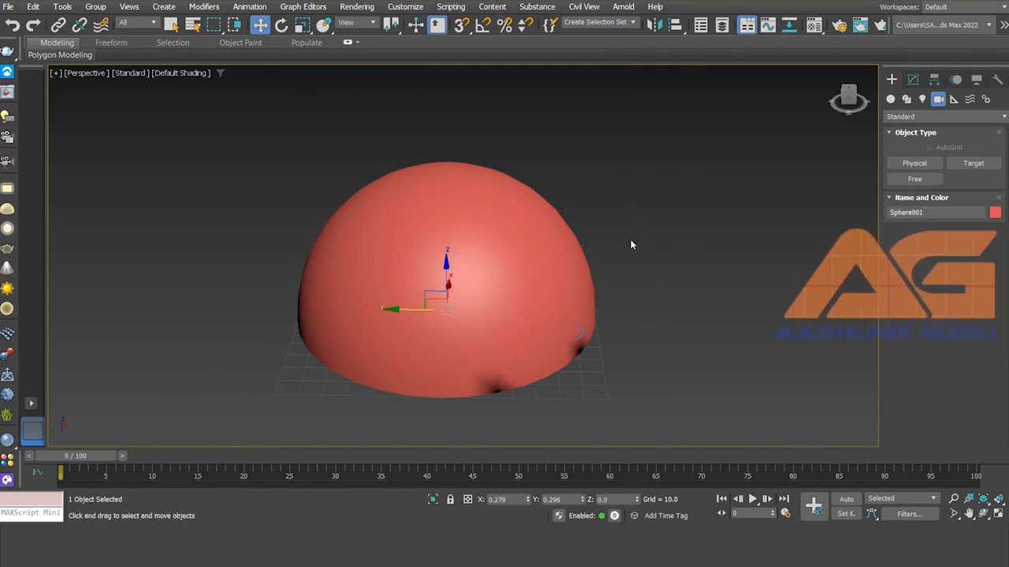
click(282, 26)
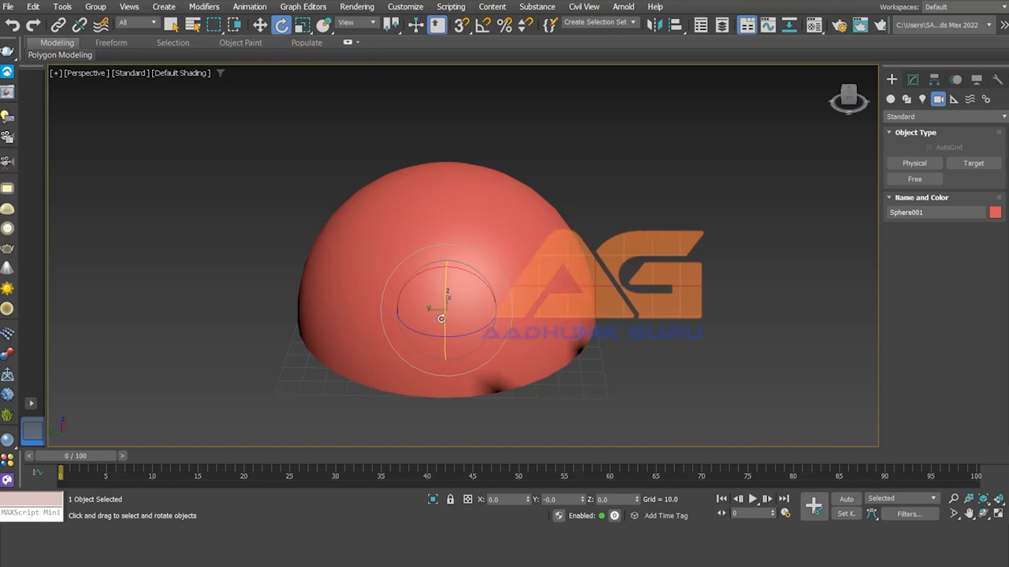
drag(444, 309, 448, 226)
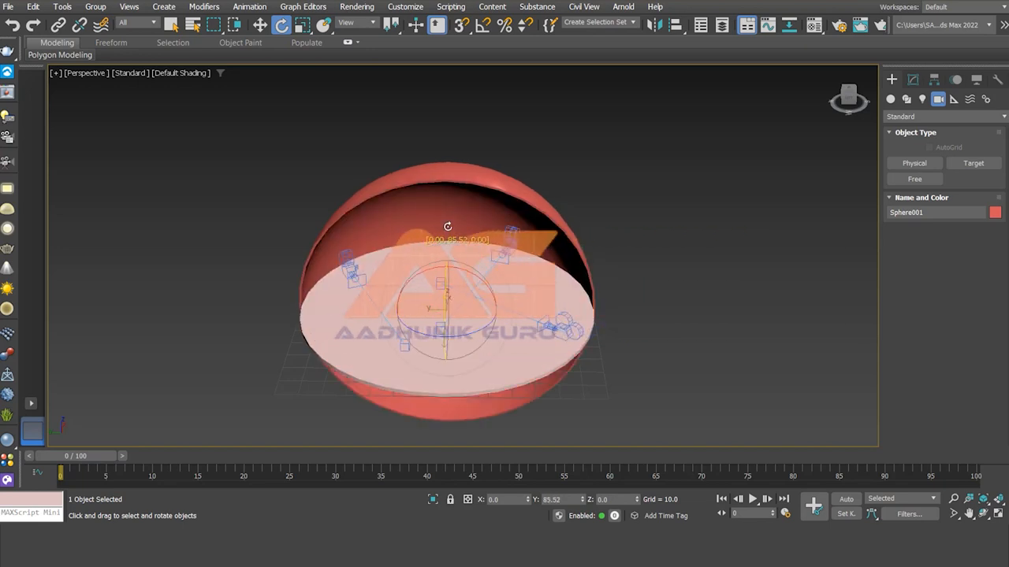
right_click(660, 229)
click(677, 235)
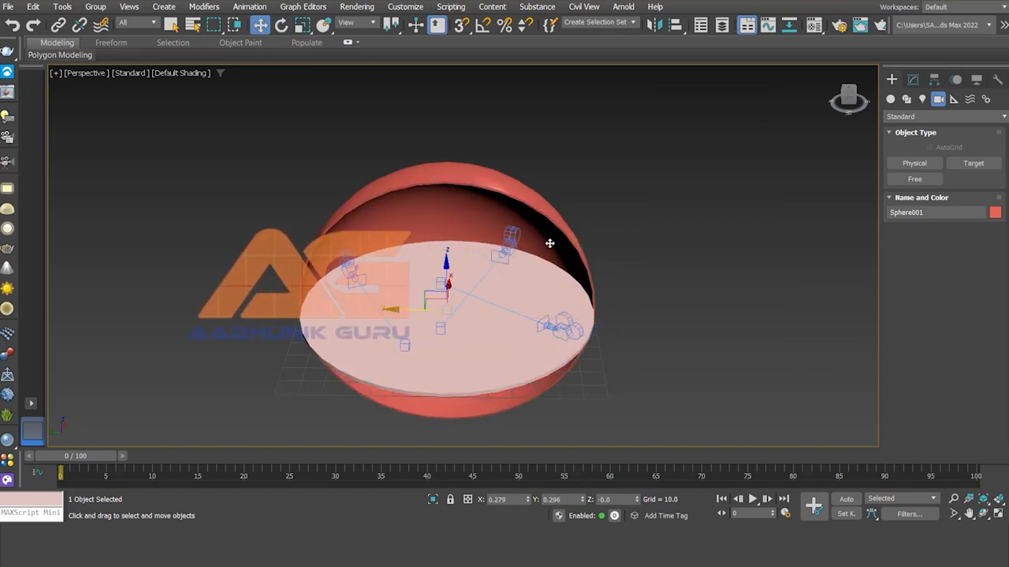
drag(450, 271, 451, 180)
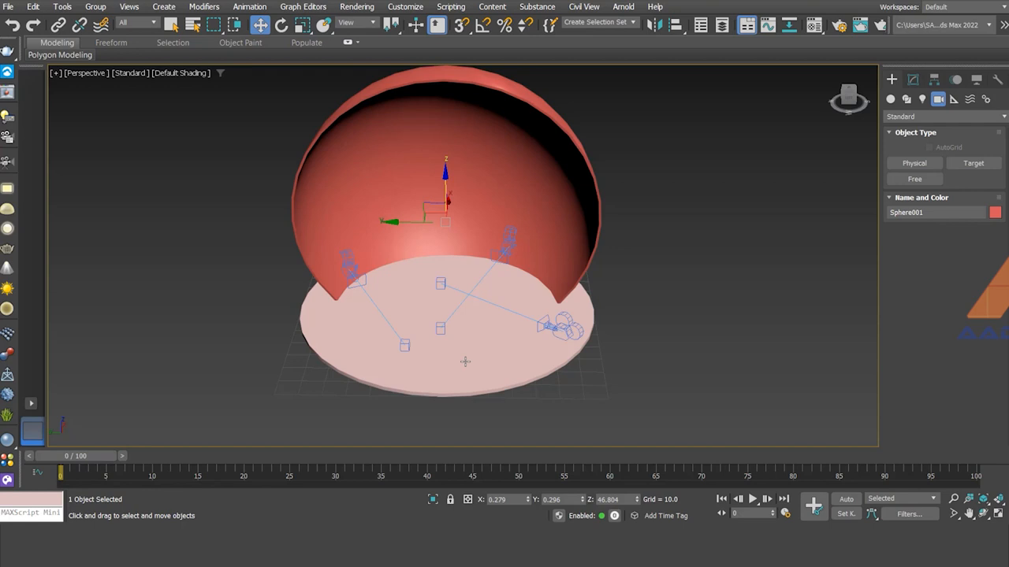
Reset the hemisphere's Y rotation to 0 and its absolute world X and Z positions to 0
right_click(283, 26)
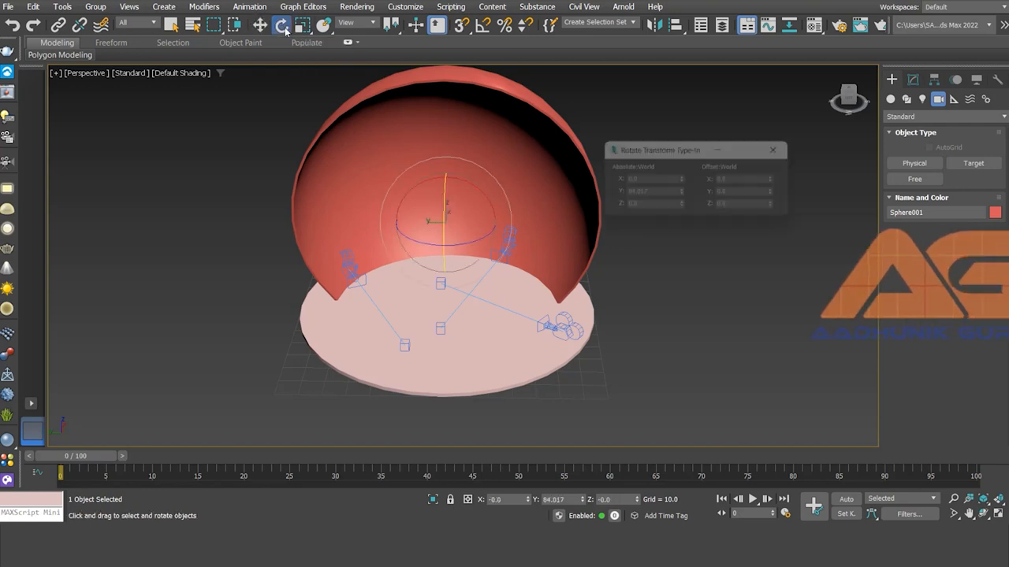
right_click(684, 195)
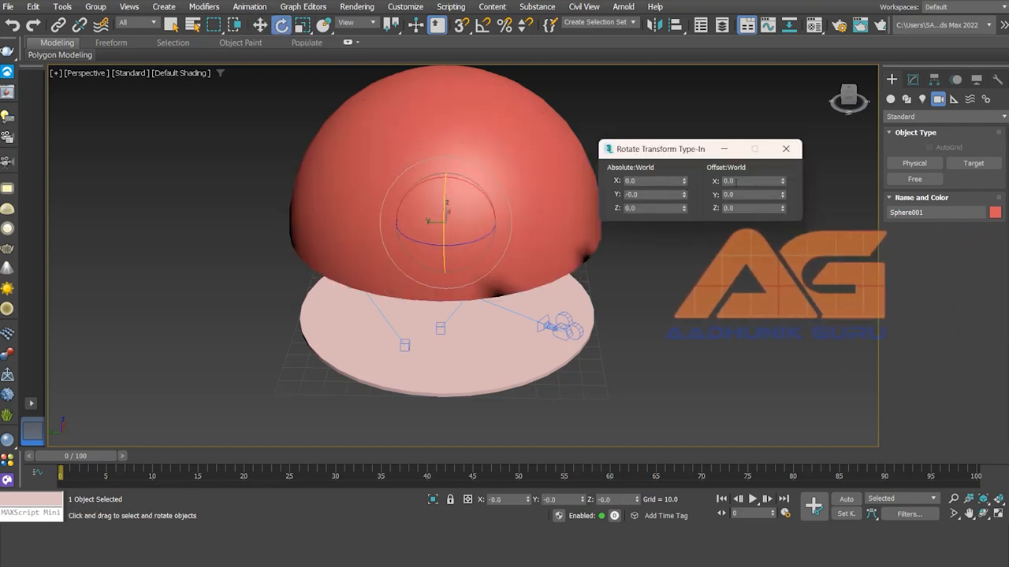
click(786, 148)
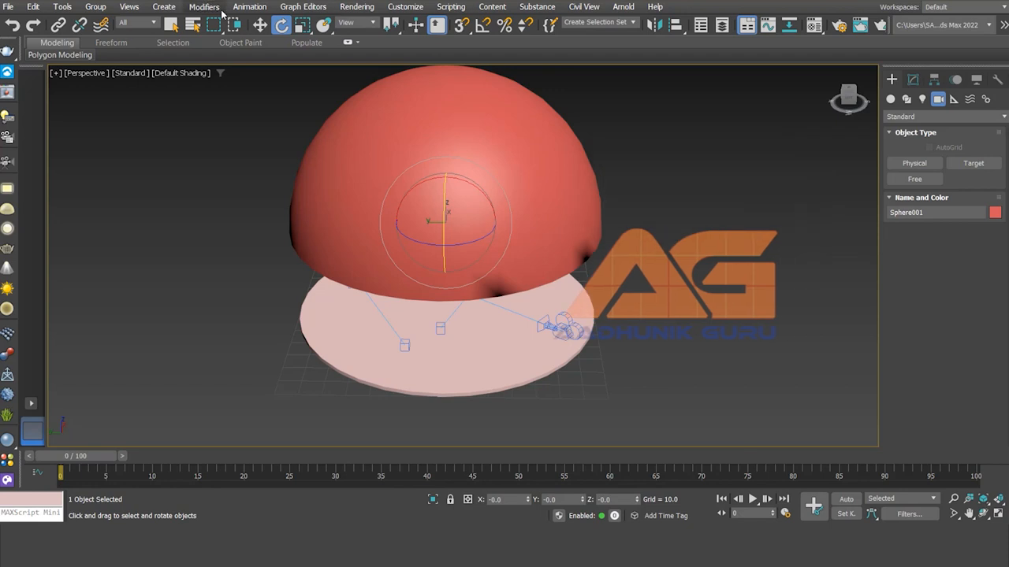
right_click(260, 25)
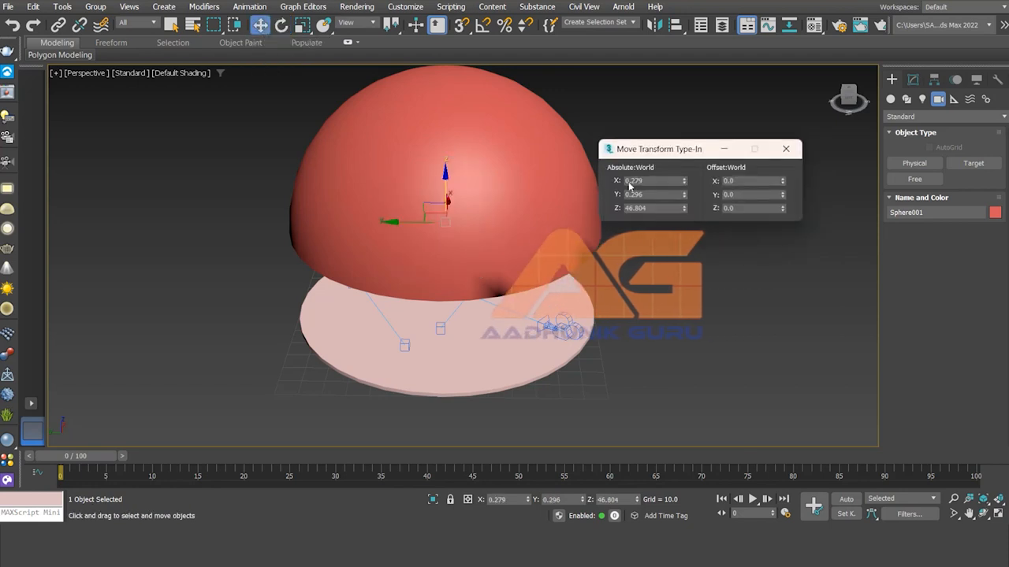
right_click(685, 209)
right_click(684, 181)
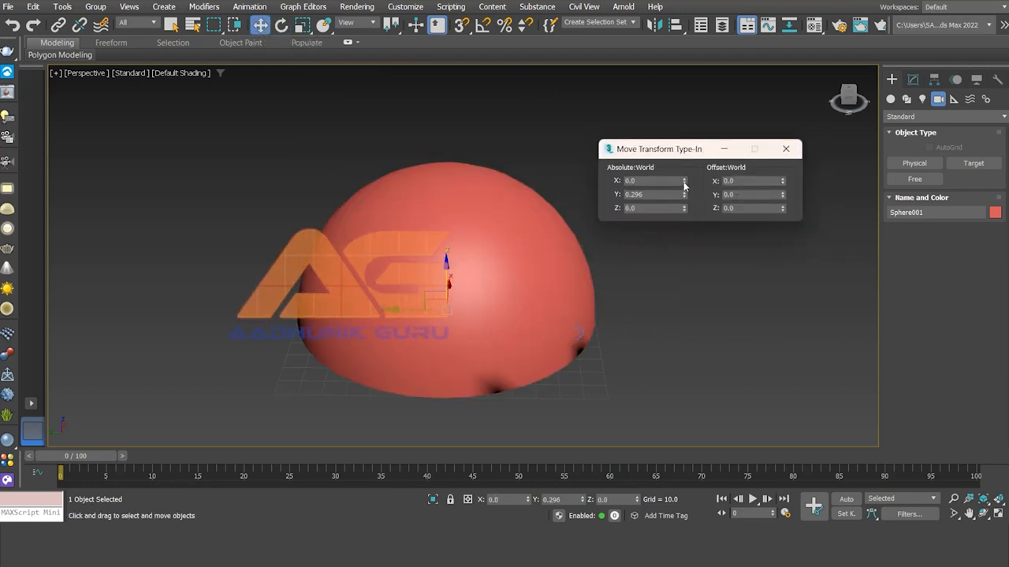
click(786, 148)
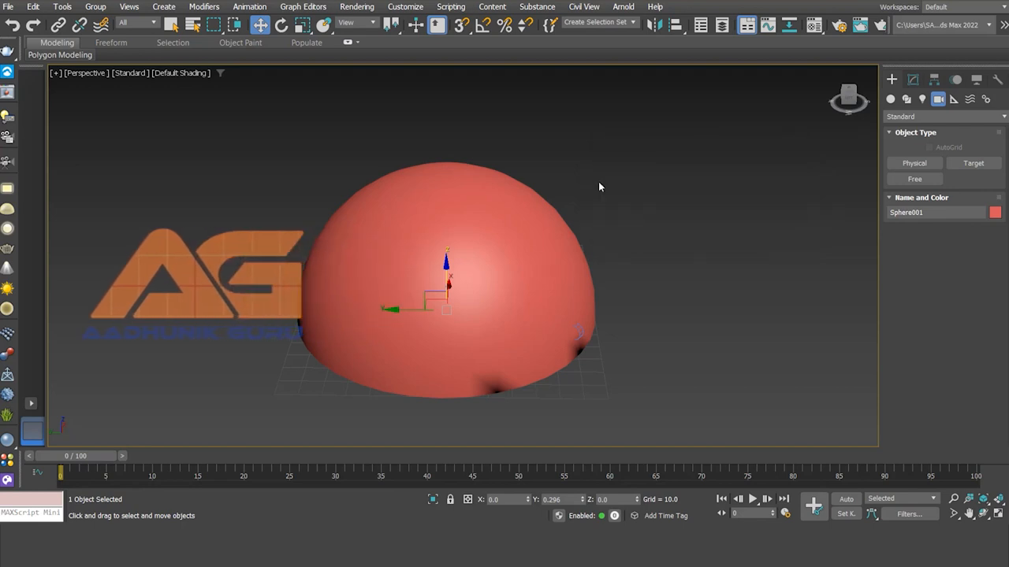
Display the perspective view of the hemisphere in wireframe, and return to the 86.max street scene
key(F3)
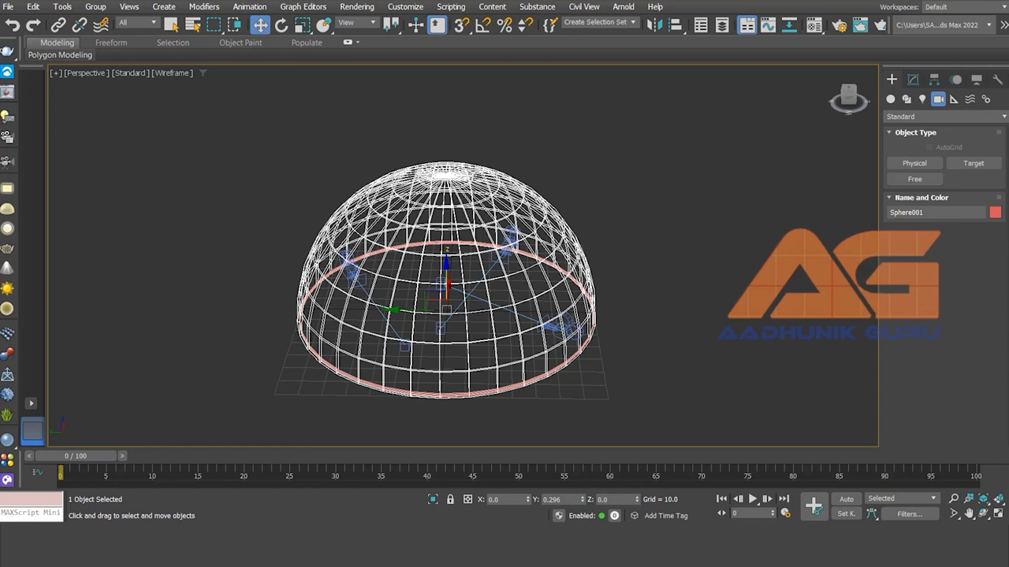
mouse_move(628, 520)
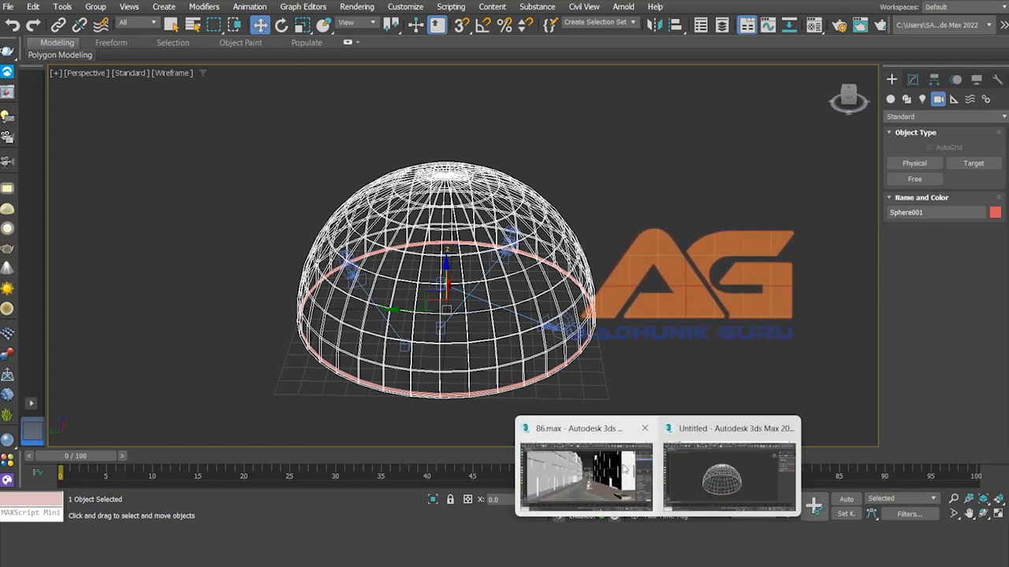
click(575, 478)
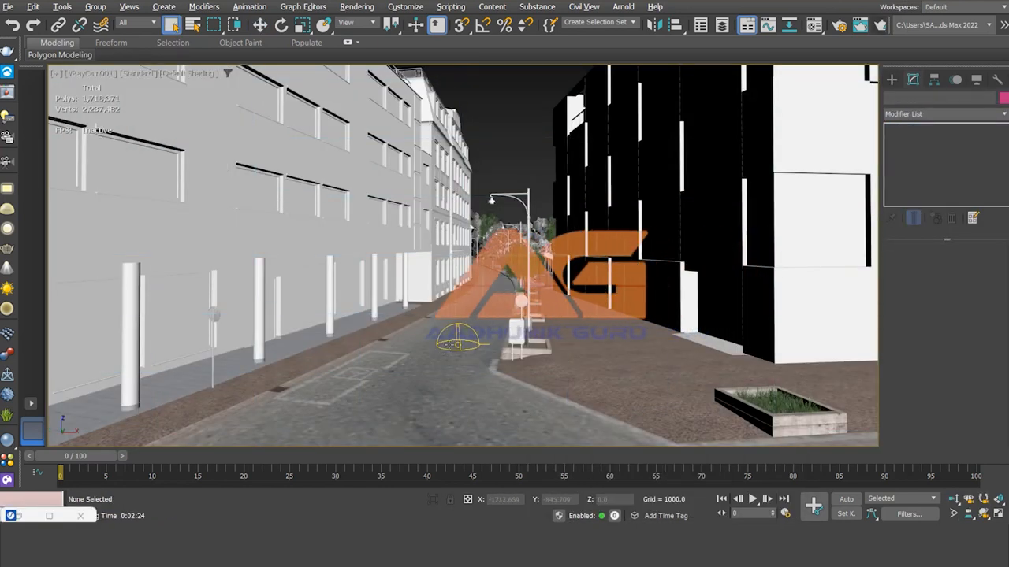
Assign a VRayBitmap with the HDR image 474-hdri-skies-com as the texture of the street's dome light
click(458, 338)
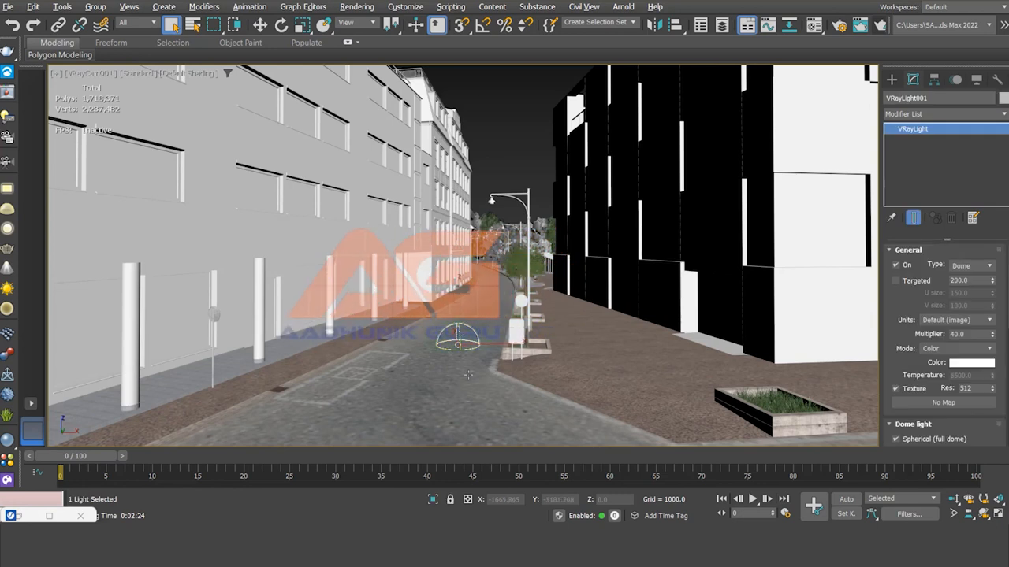
click(944, 403)
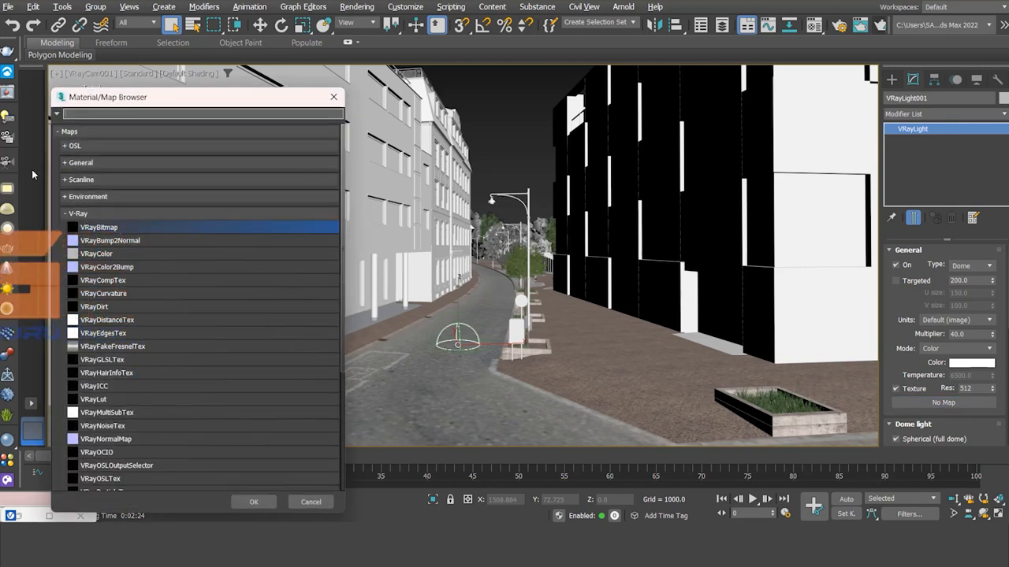
double_click(111, 228)
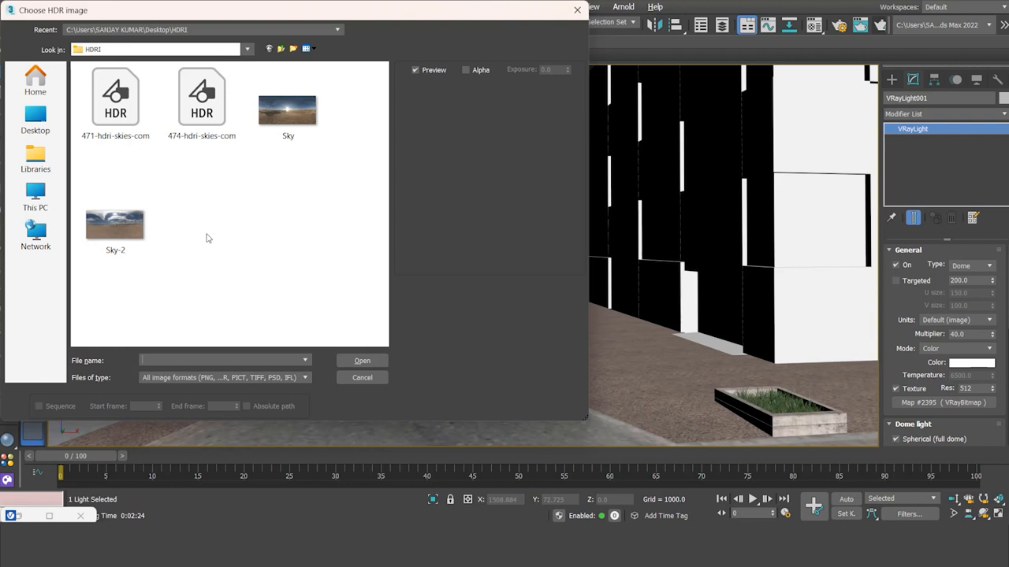
click(218, 118)
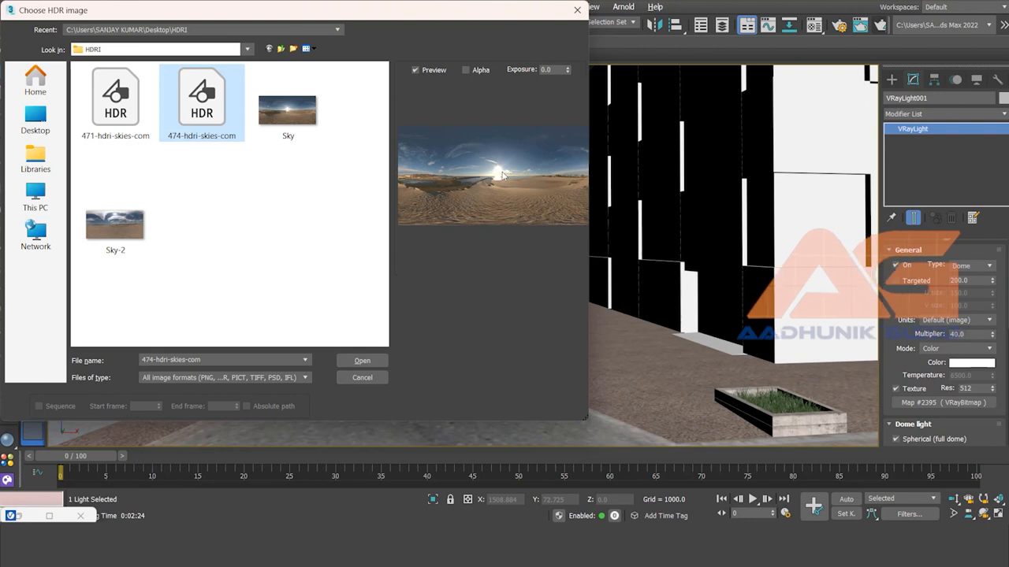
click(359, 361)
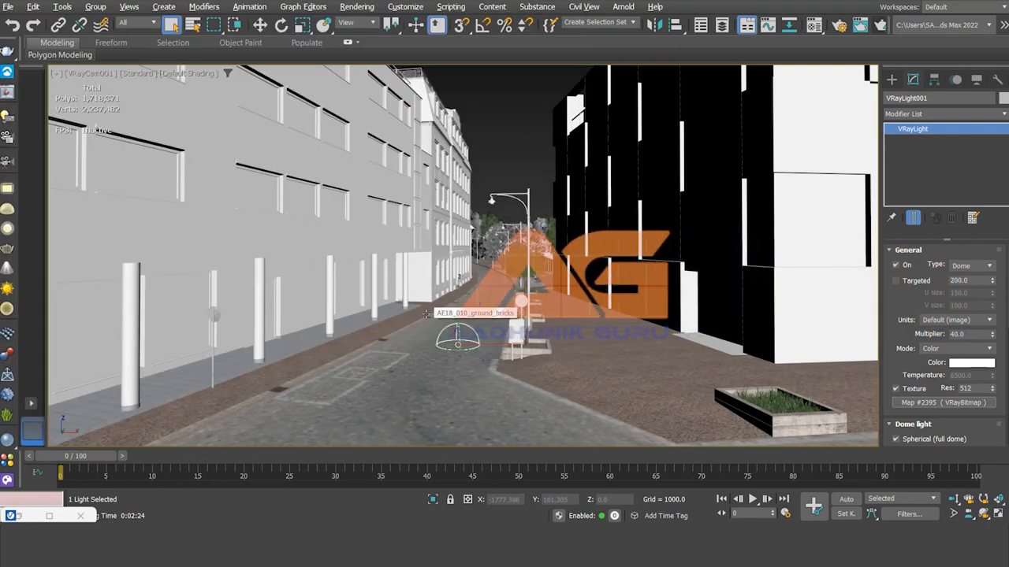
Turn on the dome light's Invisible option and run a test render of the street camera view
drag(897, 372, 898, 232)
scroll(906, 354, down, 5)
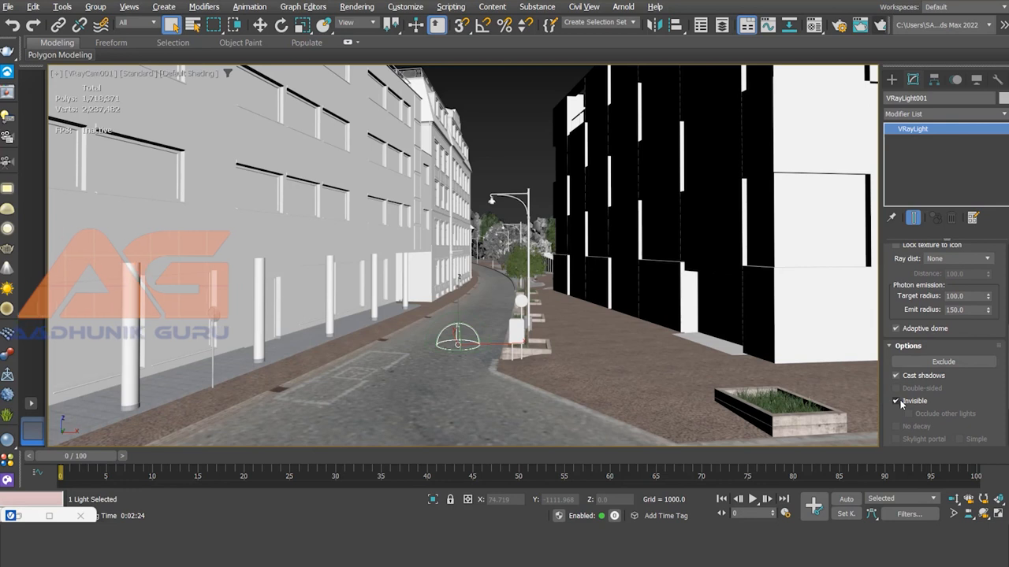
scroll(888, 276, up, 10)
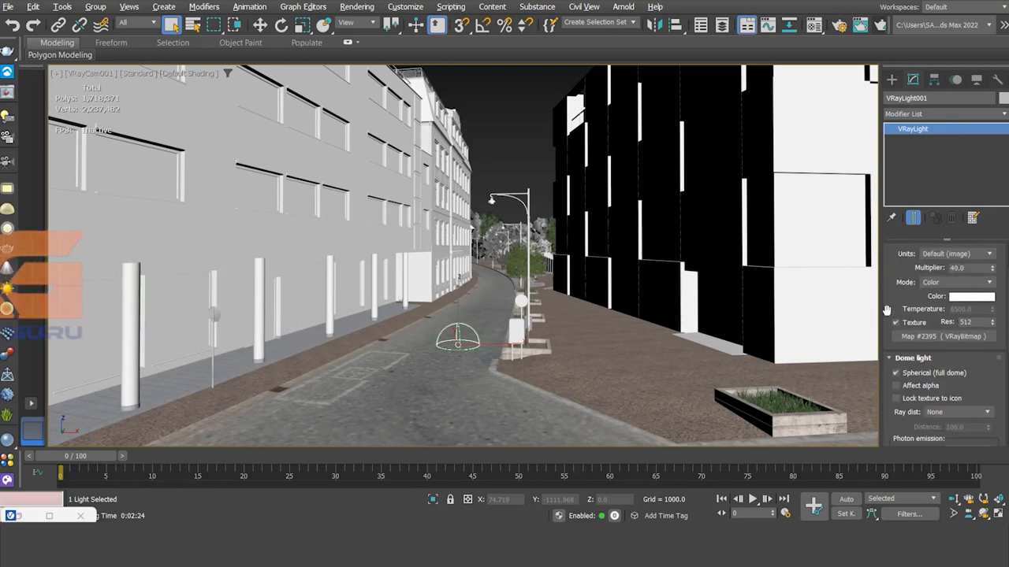
drag(893, 276, 877, 374)
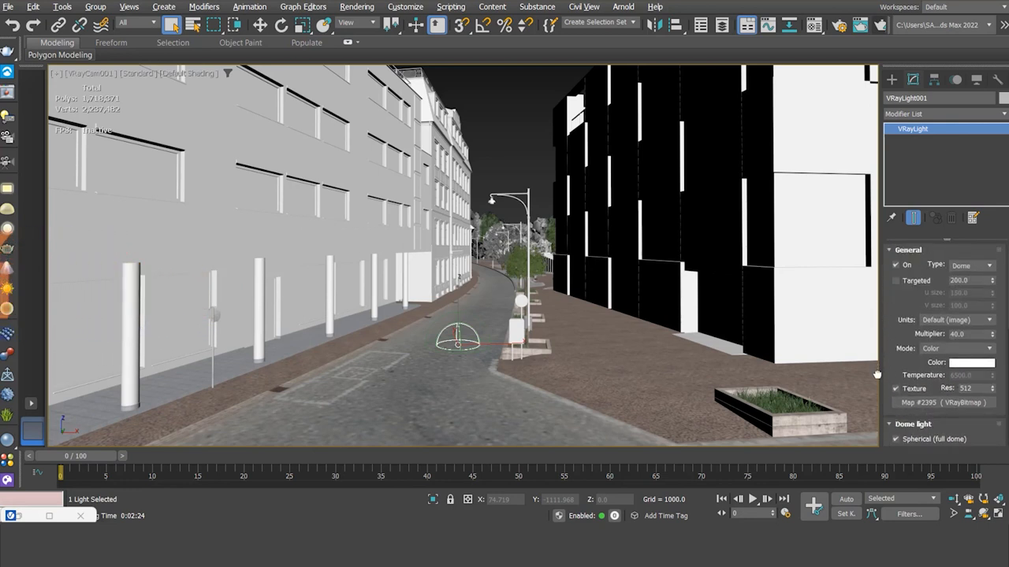
click(880, 28)
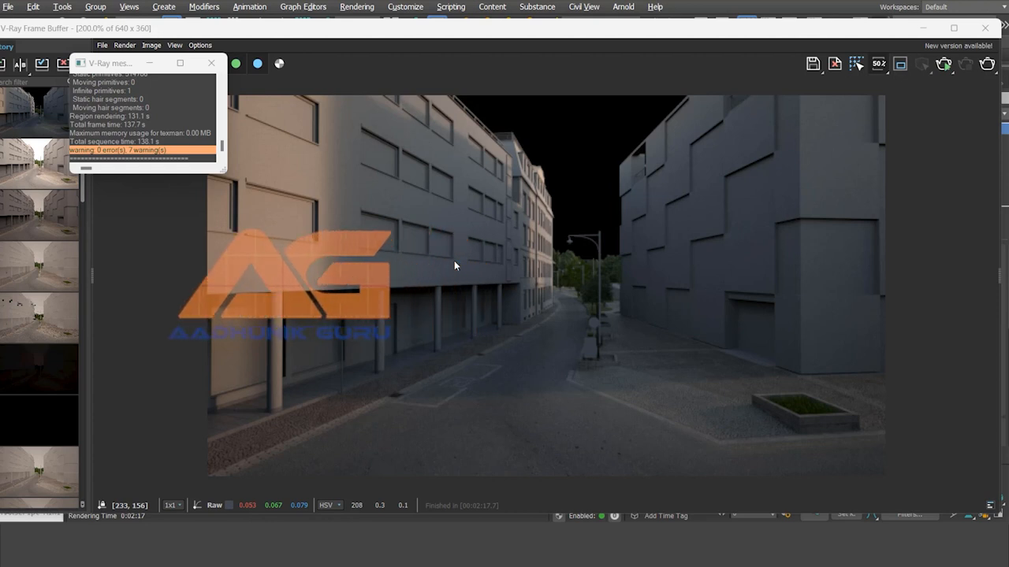
click(984, 28)
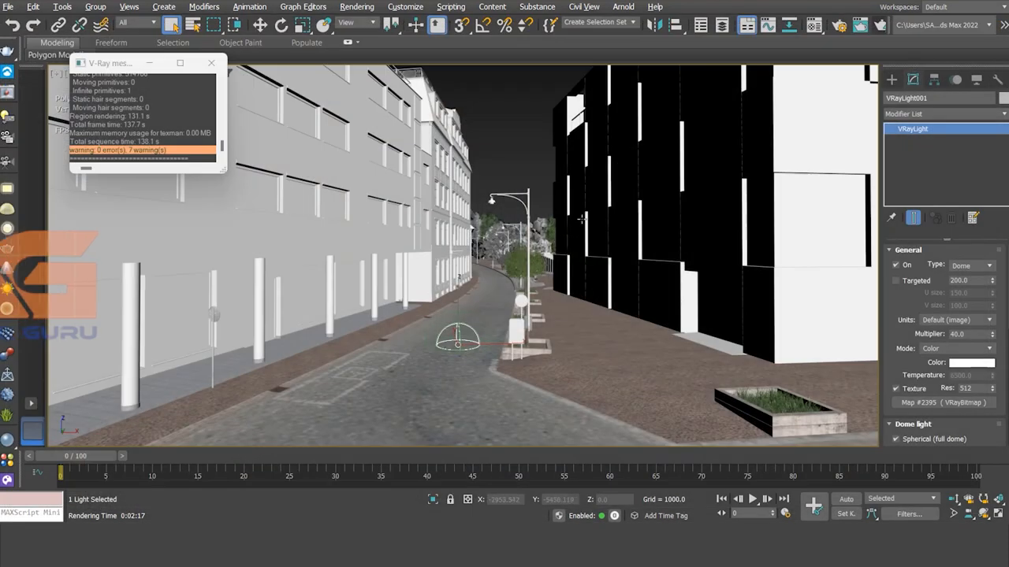
Turn off the dome light's Invisible option and render the camera view again
drag(890, 348, 890, 133)
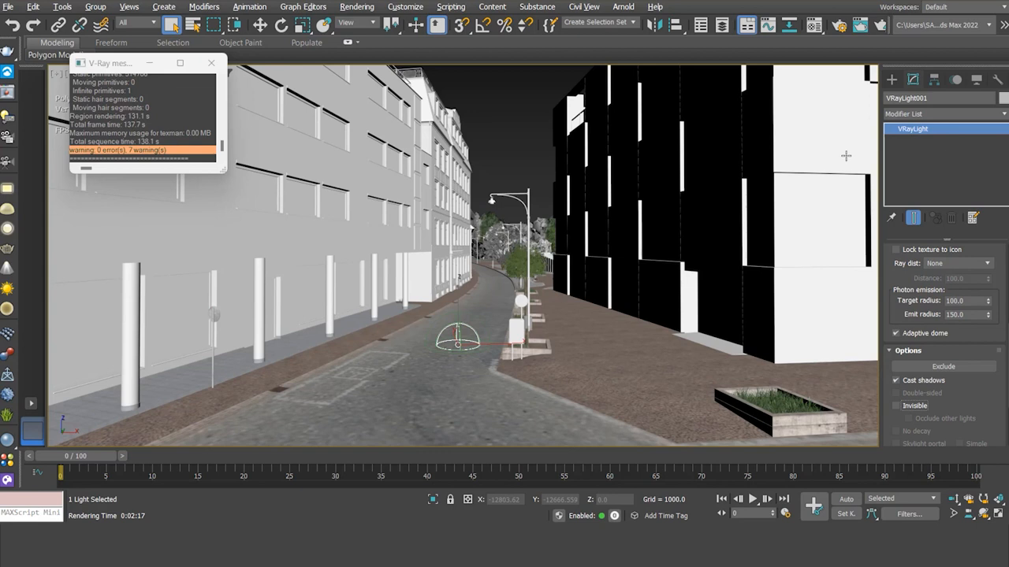
click(879, 26)
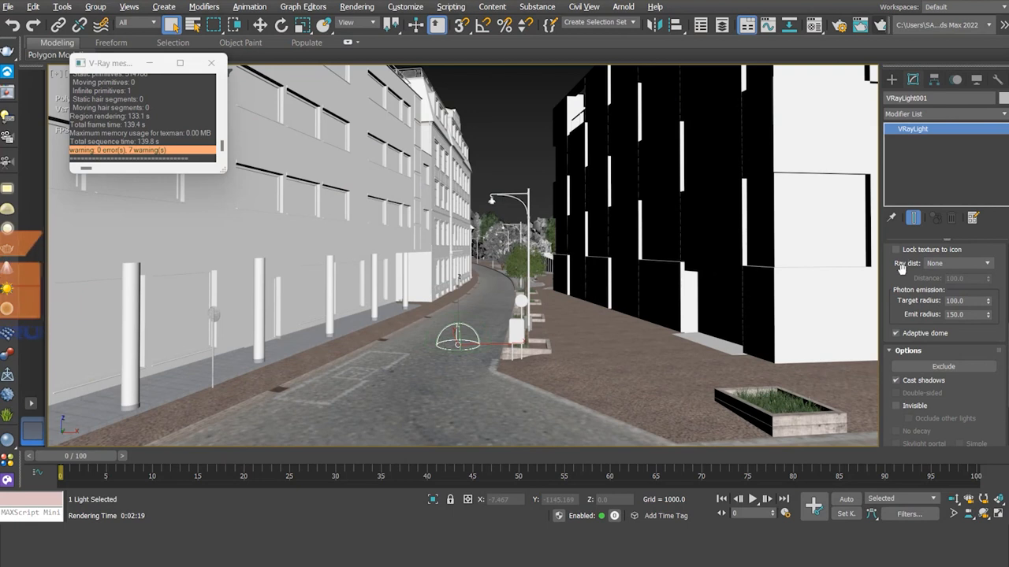
Lock the dome light's texture to its icon, rotate the dome to about -46.5 degrees around Z, and render
scroll(901, 266, up, 5)
drag(907, 281, 910, 268)
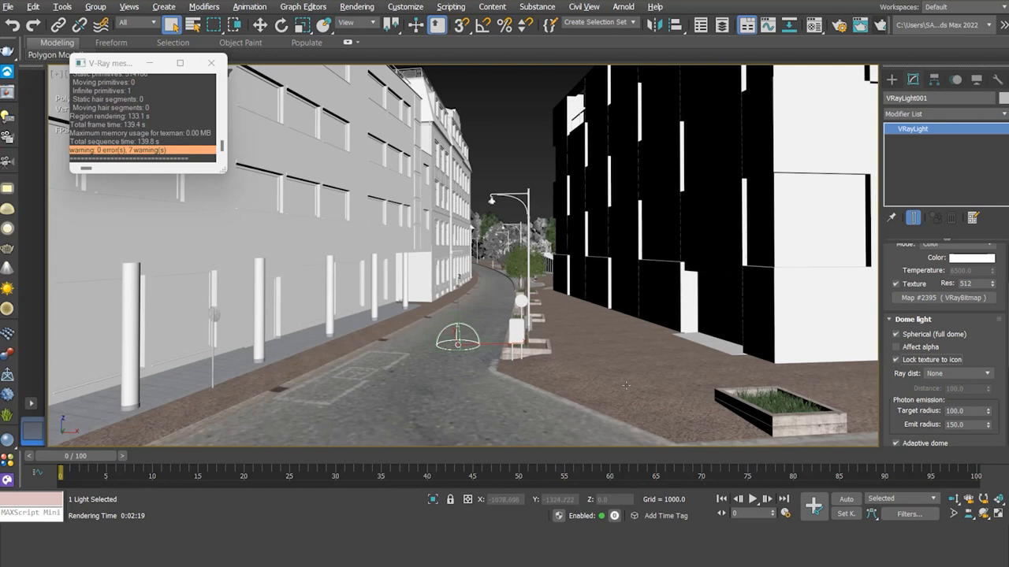
click(280, 30)
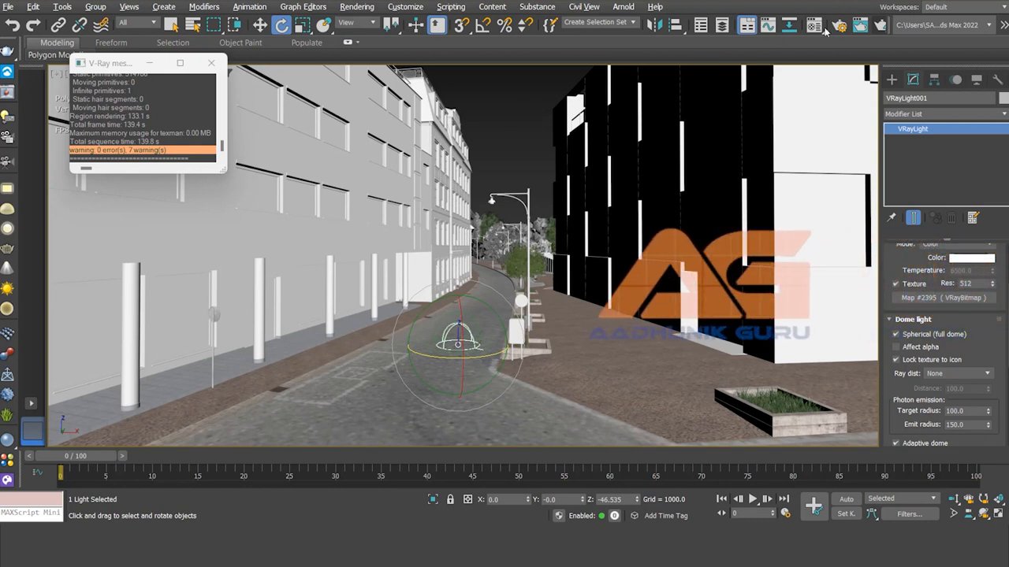
click(881, 27)
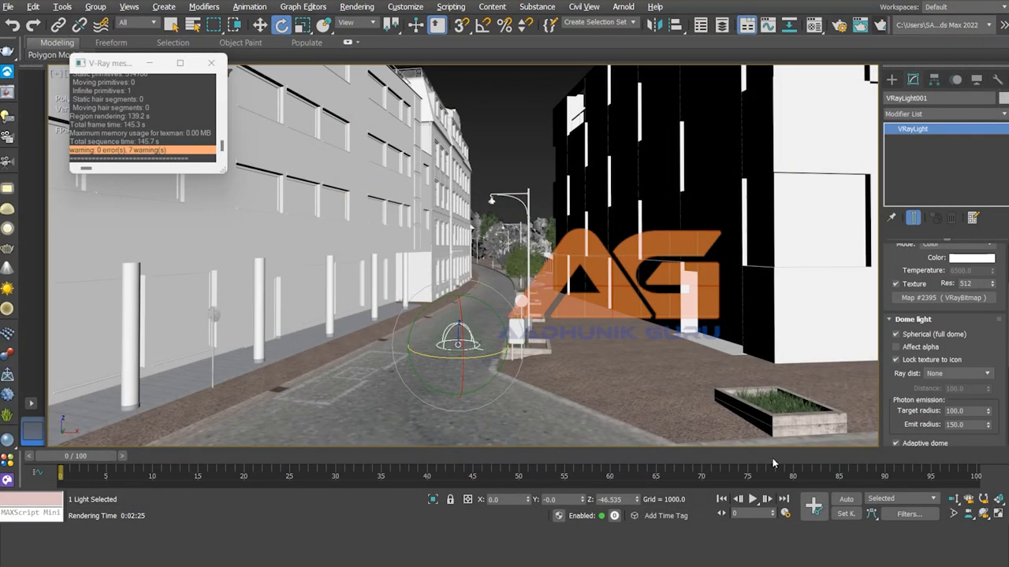
Replace the dome light's texture with a VRayBitmap using 471-hdri-skies-com, and render the camera view
right_click(958, 298)
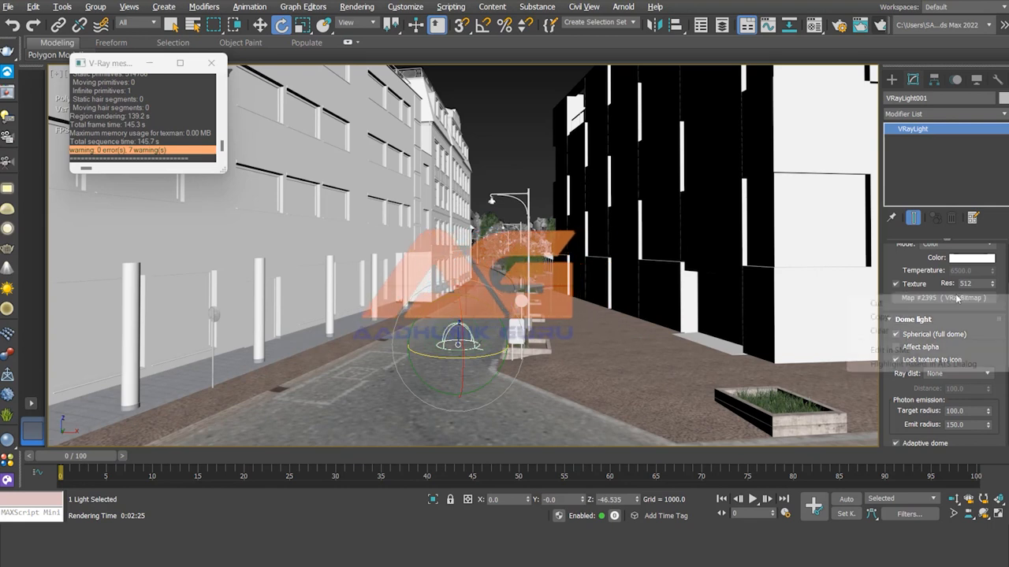
click(957, 333)
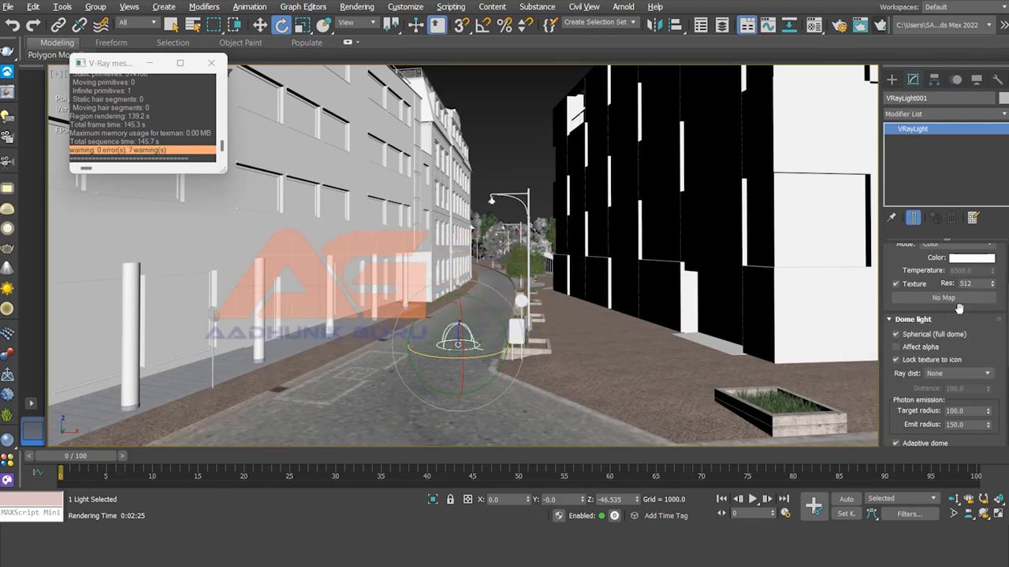
click(948, 297)
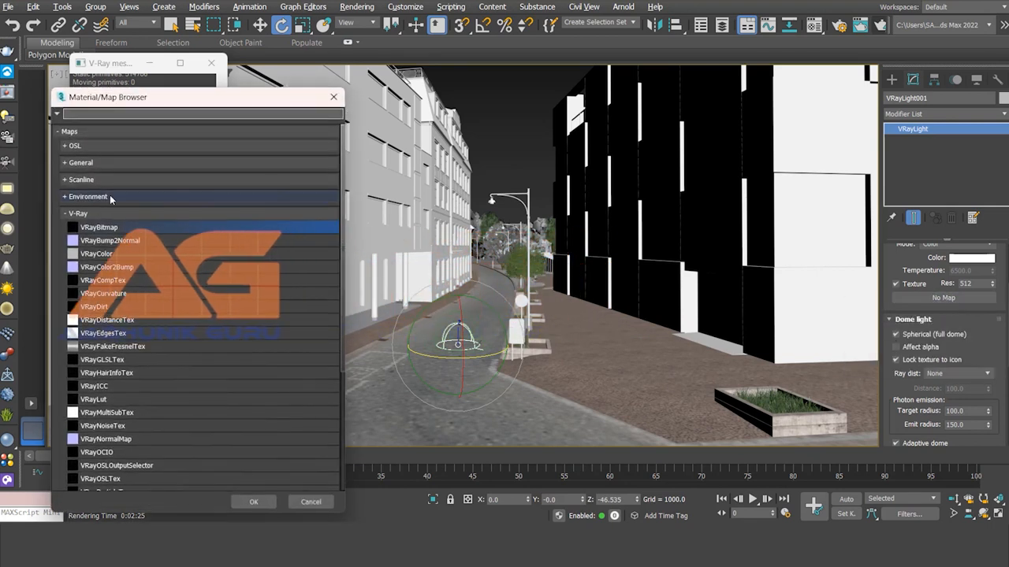
double_click(101, 227)
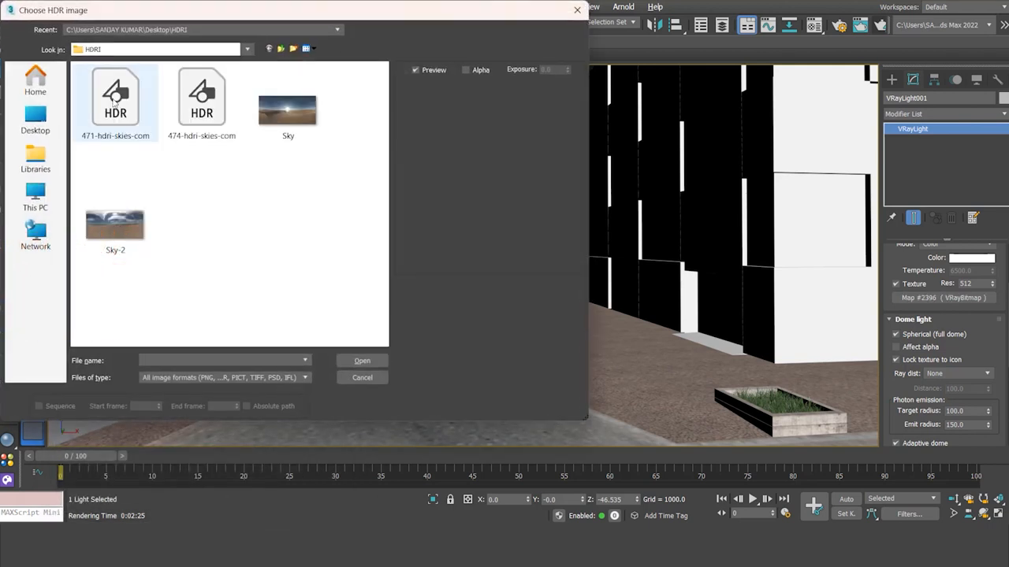
click(115, 98)
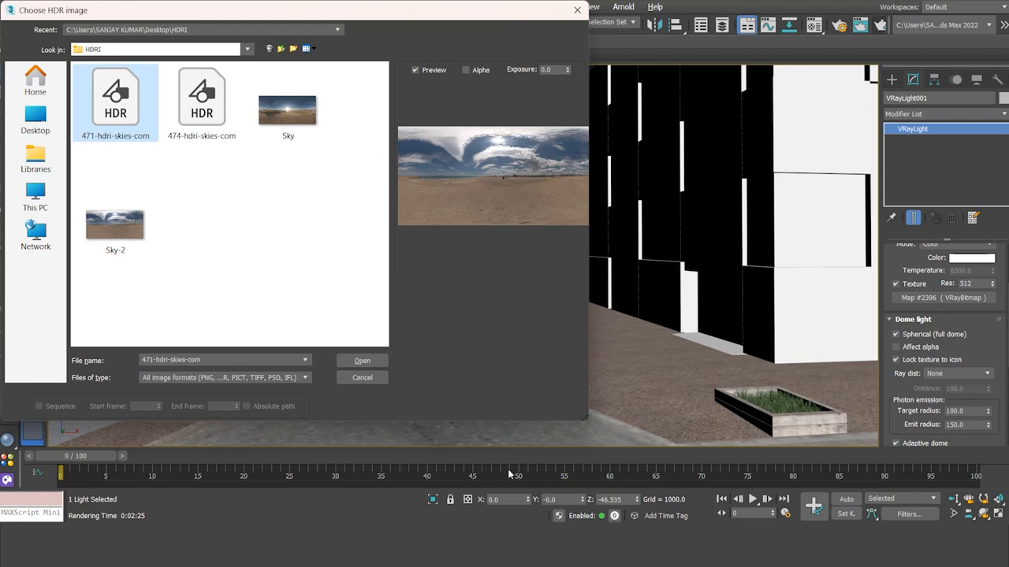
click(364, 360)
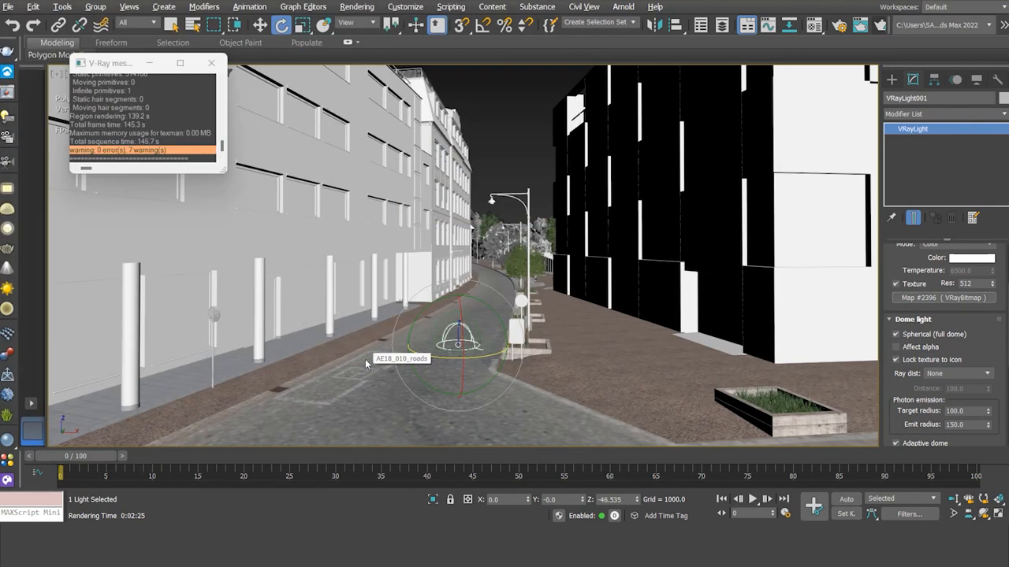
click(882, 30)
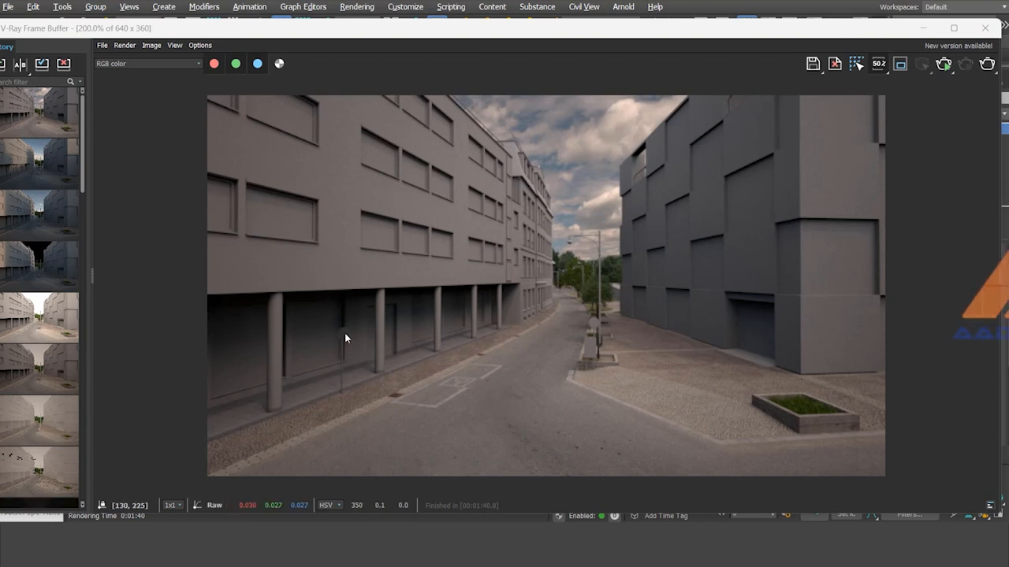
Compare the latest render as image B with the previous render as image A, and close the frame buffer
click(19, 64)
click(20, 166)
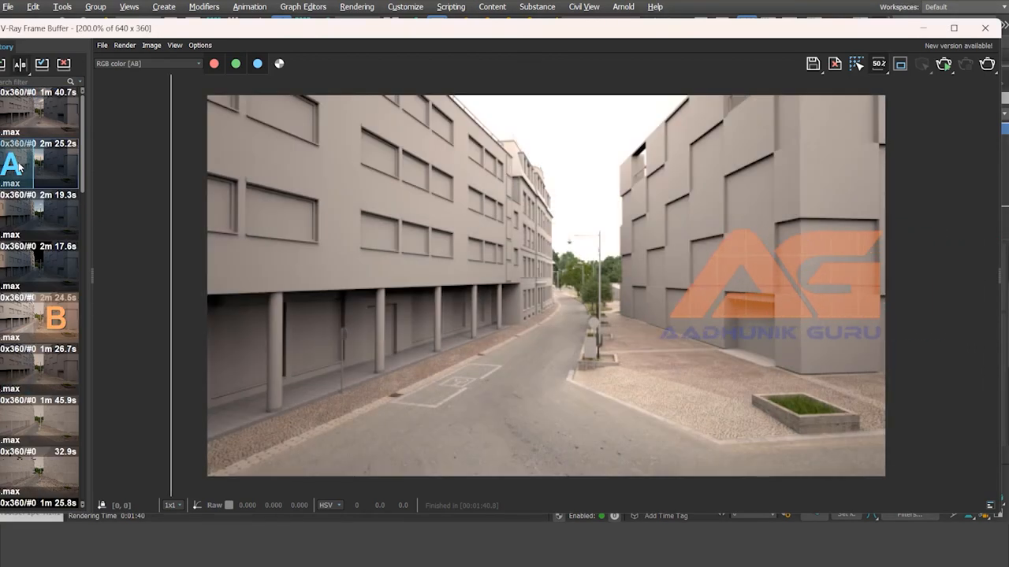
click(67, 117)
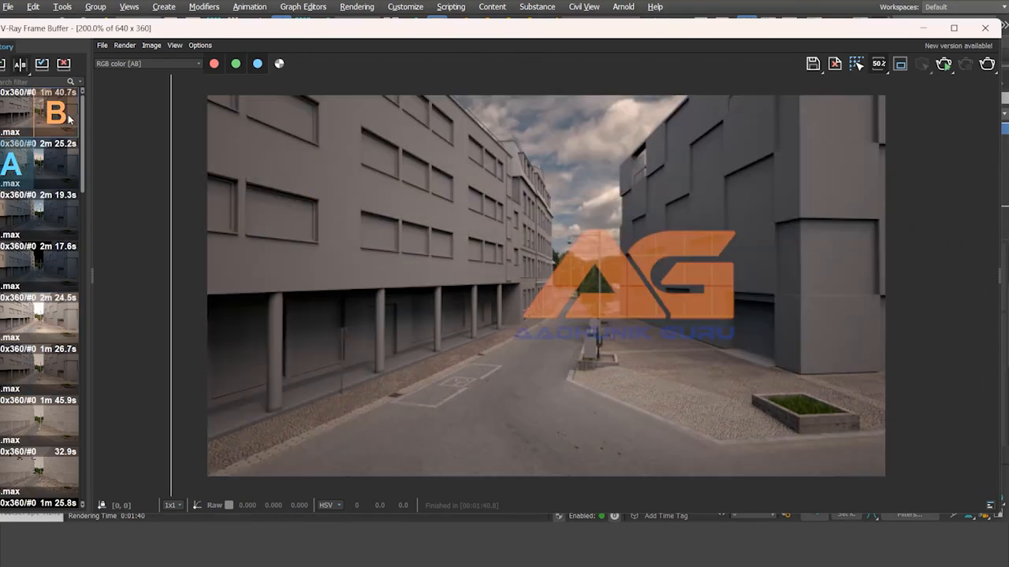
drag(170, 241, 188, 187)
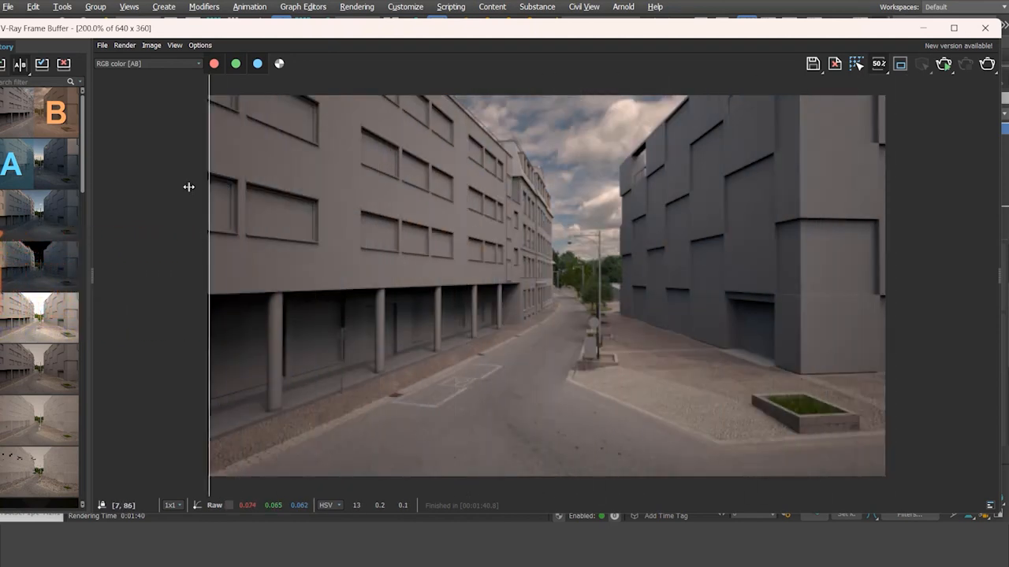
drag(189, 187, 175, 187)
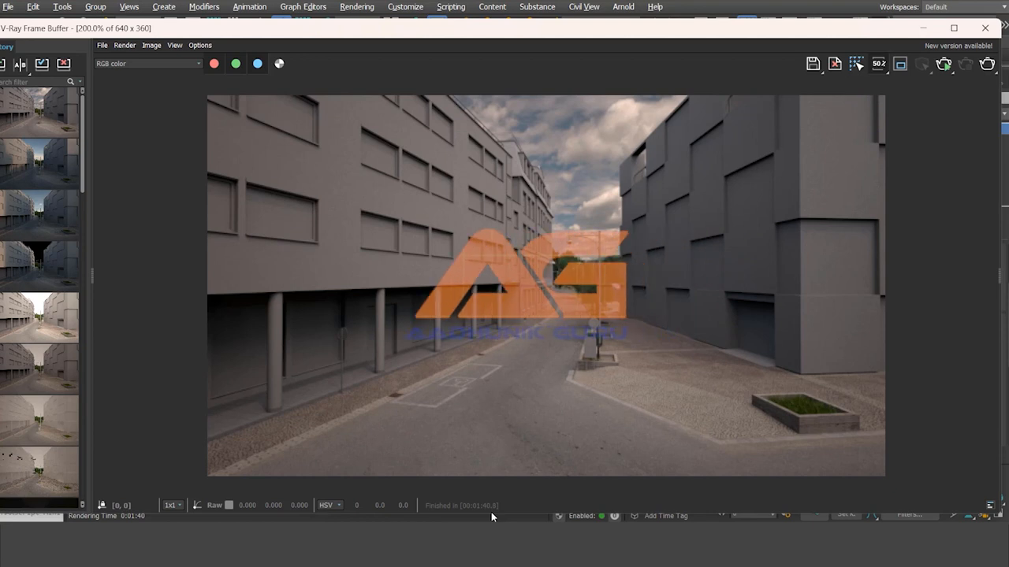
click(995, 29)
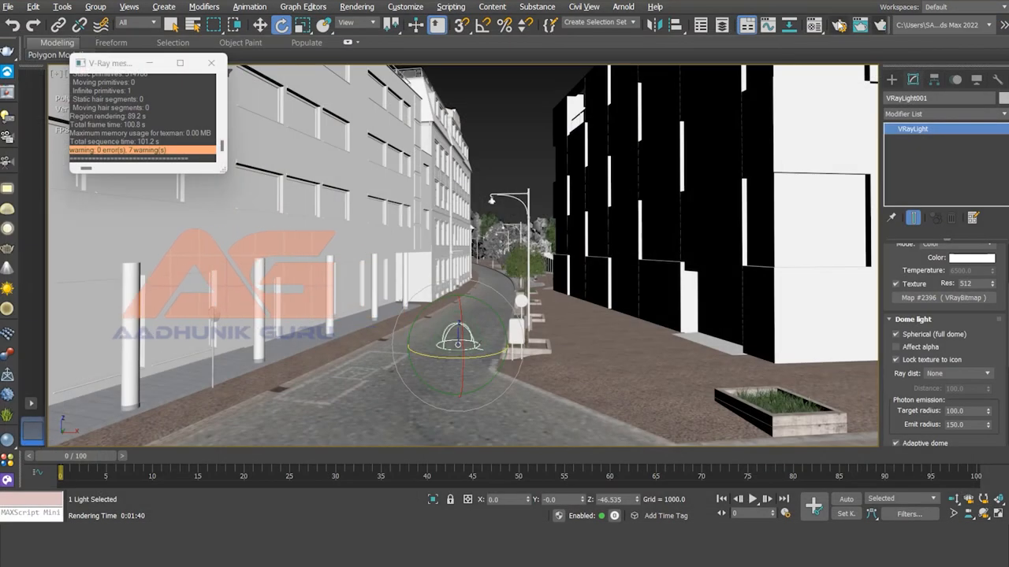
Change the image sampler type to Bucket in the V-Ray render settings
click(840, 26)
drag(186, 35, 357, 2)
click(211, 62)
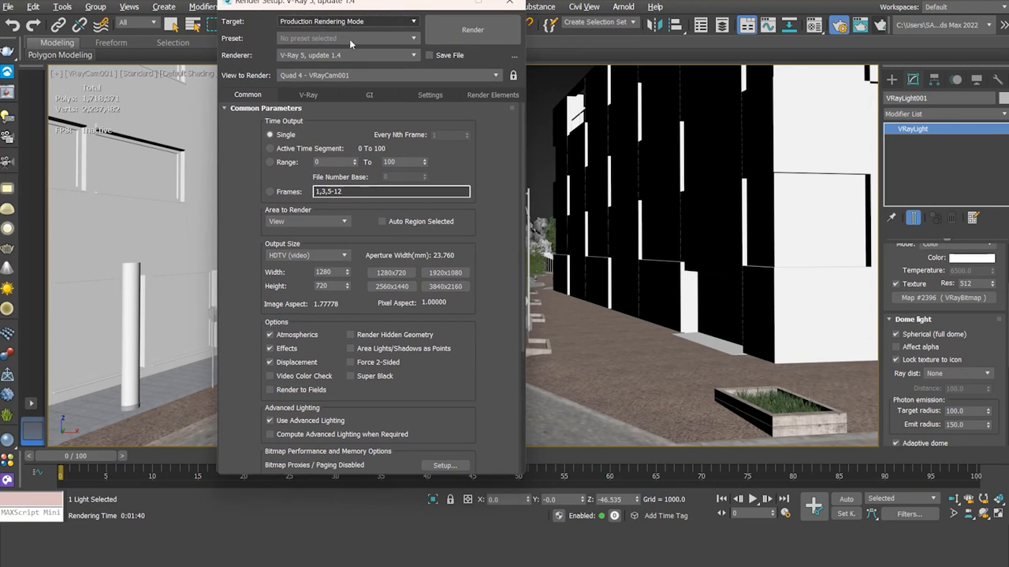
click(314, 94)
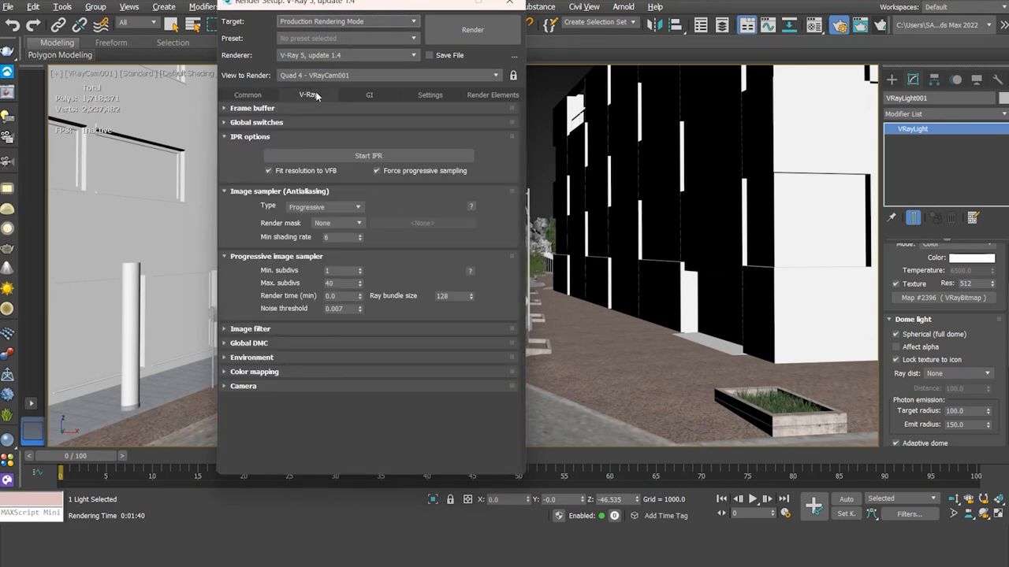
click(360, 207)
click(328, 219)
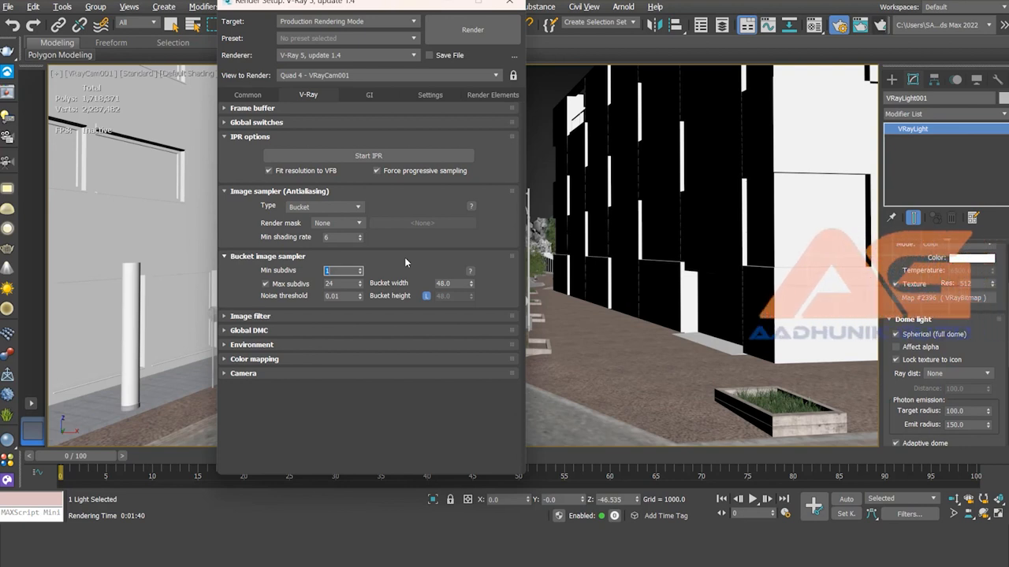
Set the bucket image sampler's noise threshold to 0.007 and render the camera view
click(335, 296)
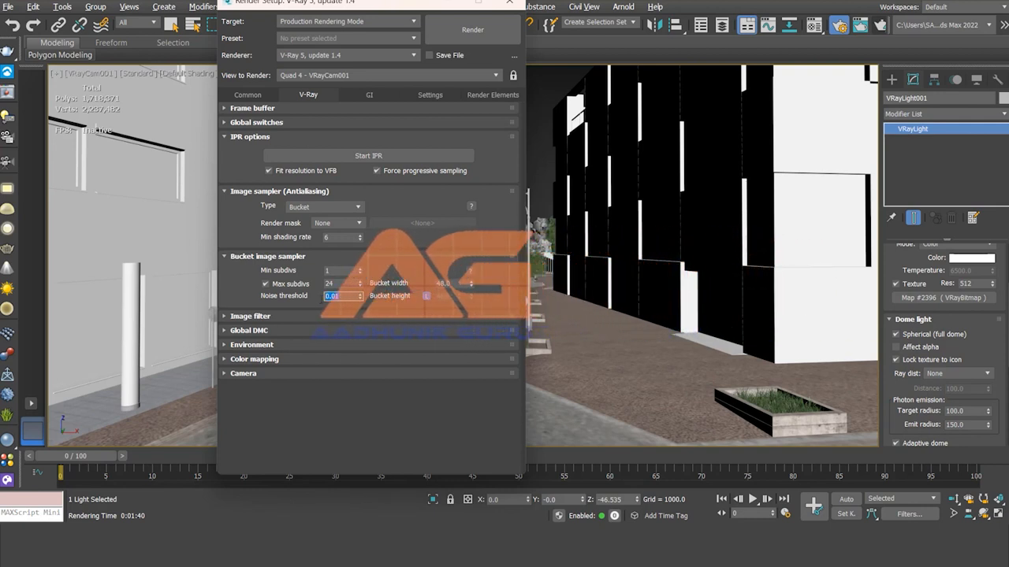
key(BackSpace)
text(.007)
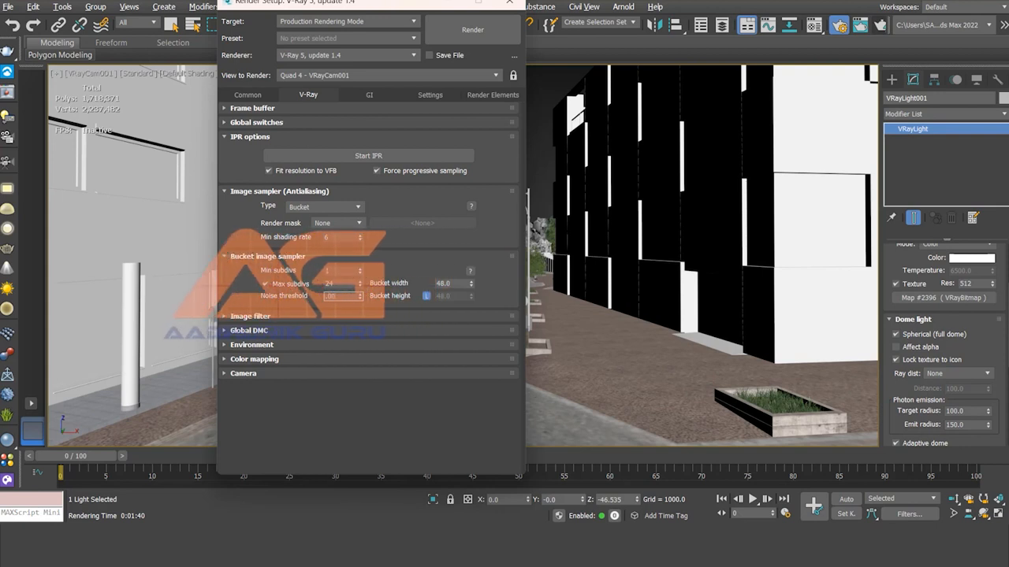
click(402, 254)
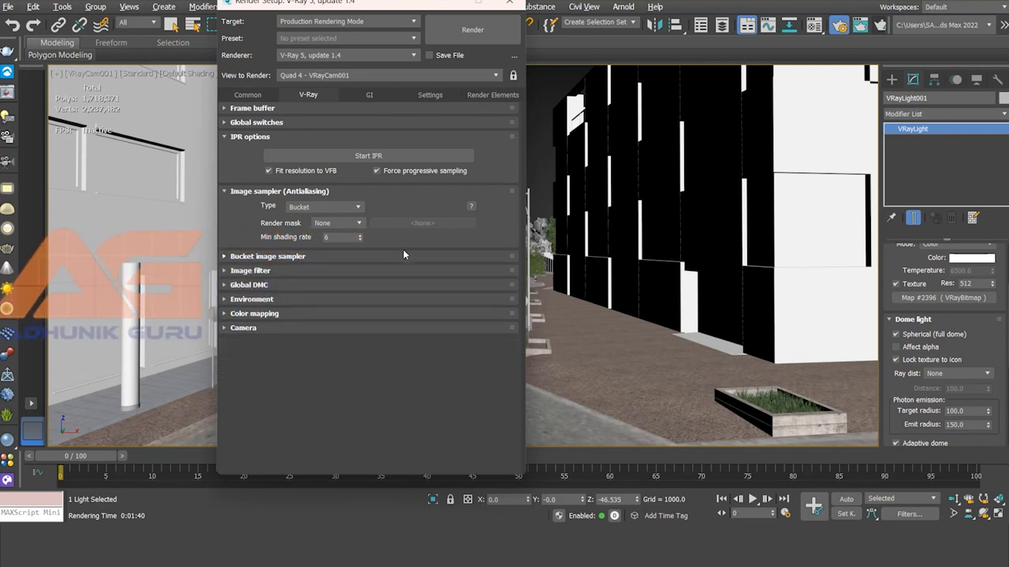
click(260, 257)
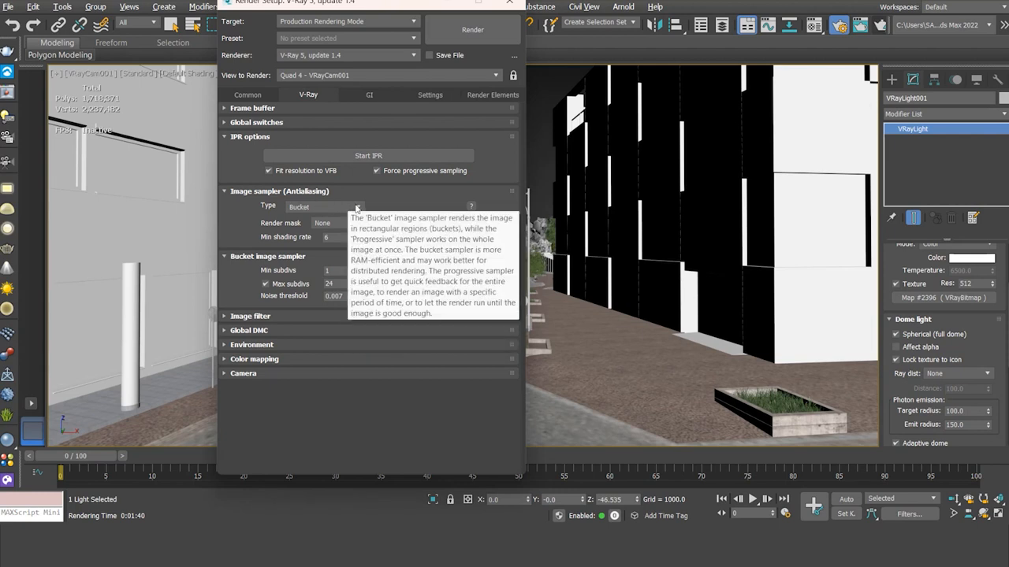
click(473, 30)
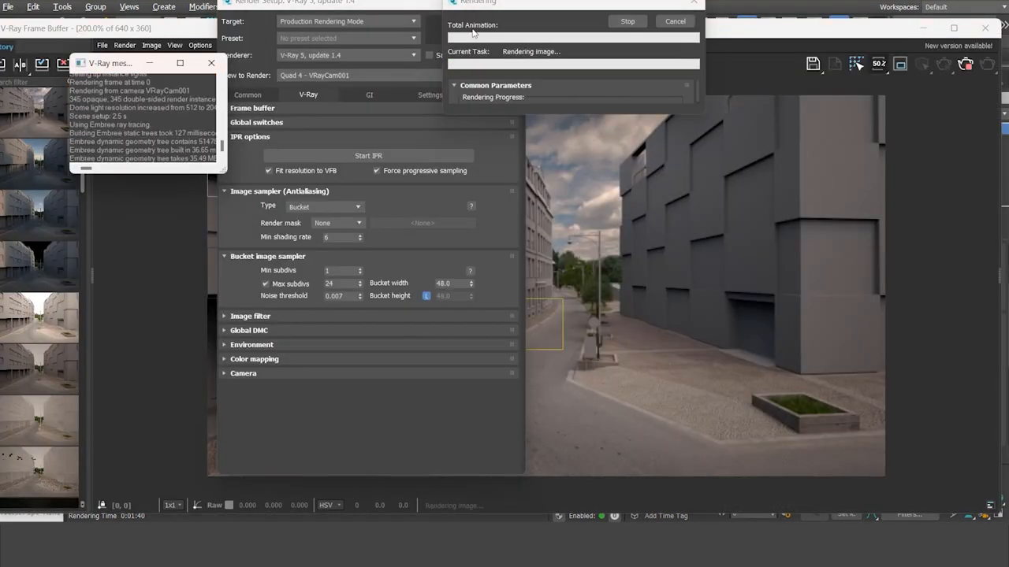
click(775, 35)
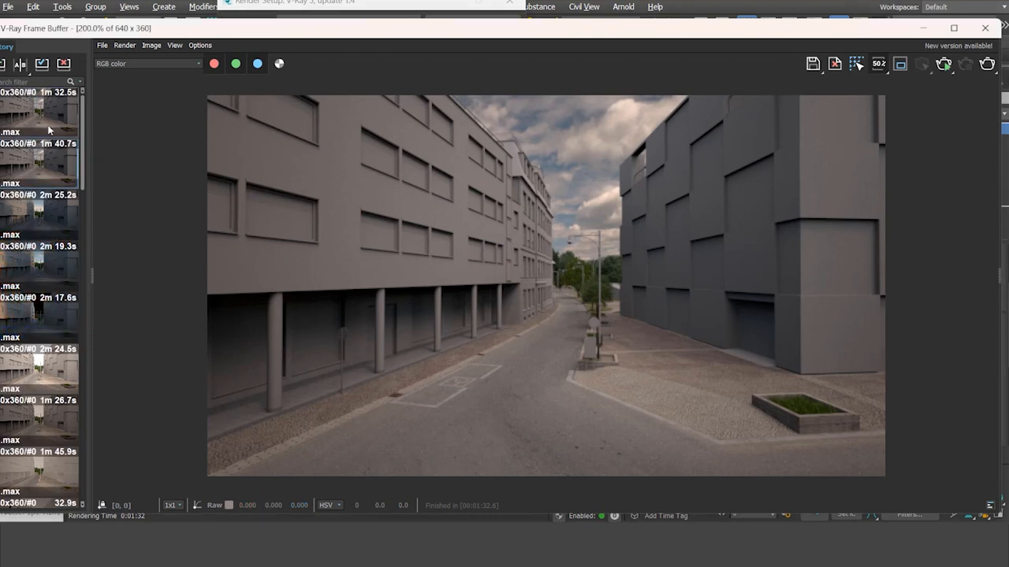
Compare the bucket render as image B with the progressive render as image A, examining noise on the building facade
click(21, 64)
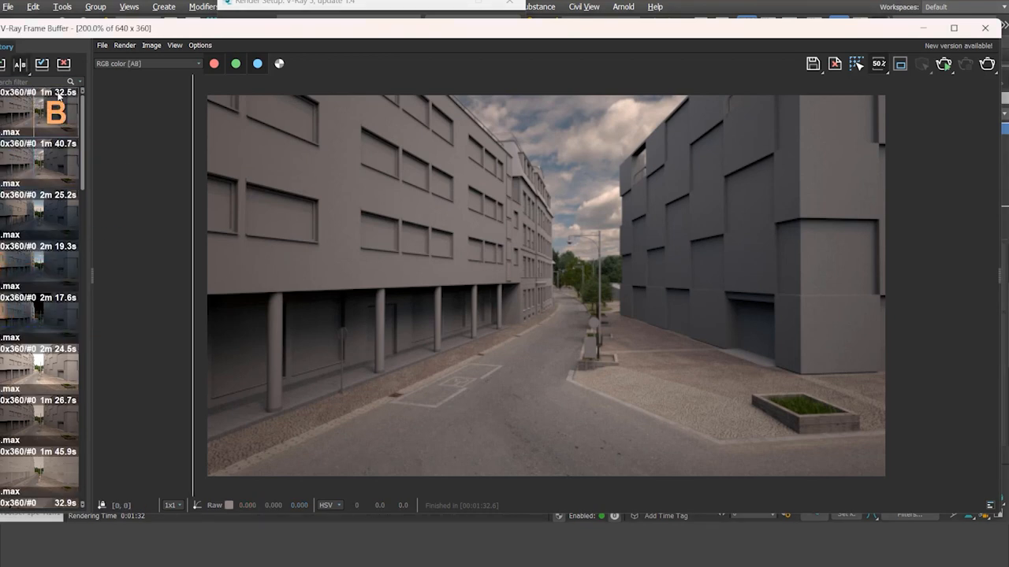
click(55, 113)
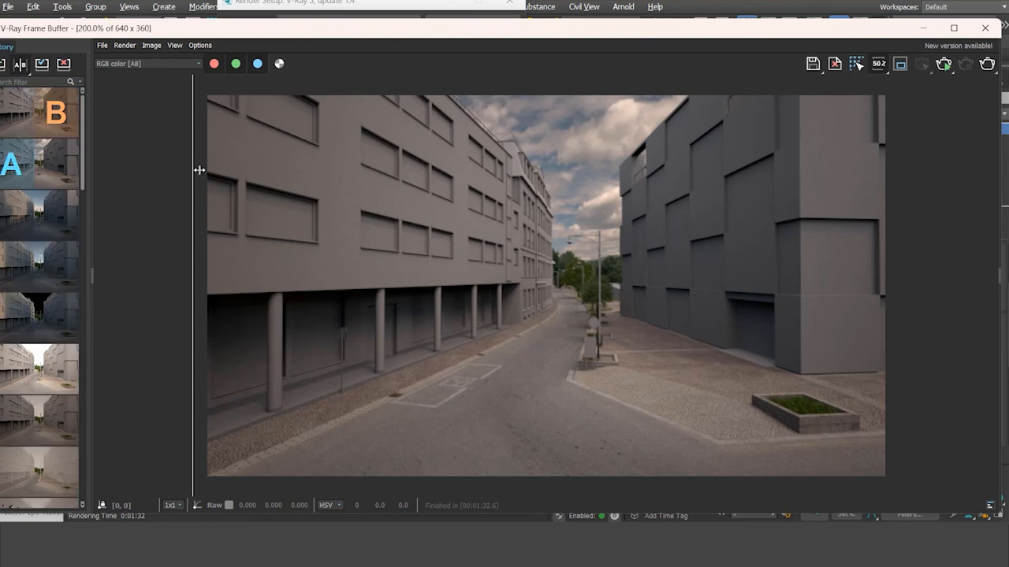
drag(191, 190, 338, 203)
scroll(345, 170, up, 3)
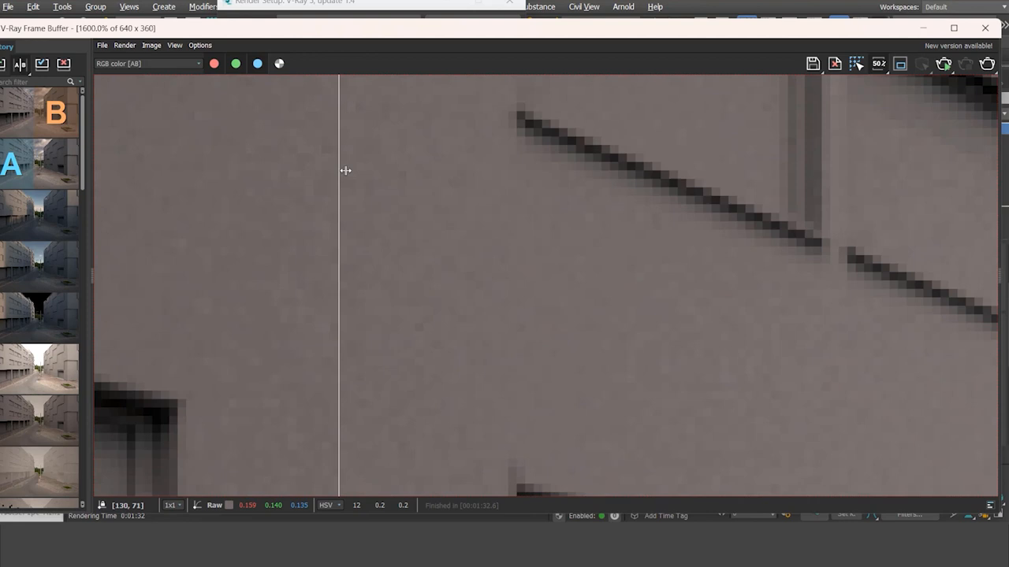
scroll(345, 213, down, 2)
drag(340, 232, 192, 184)
drag(278, 197, 188, 173)
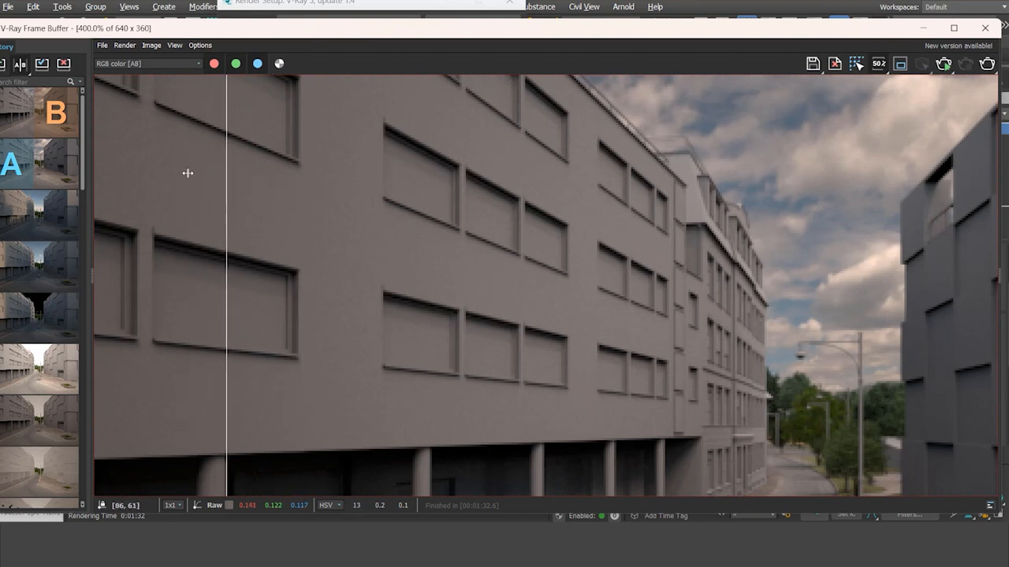
Inspect the wall surfaces and window edges at close range across the A/B split of both renders, and close the frame buffer
drag(103, 164, 148, 160)
drag(321, 171, 244, 163)
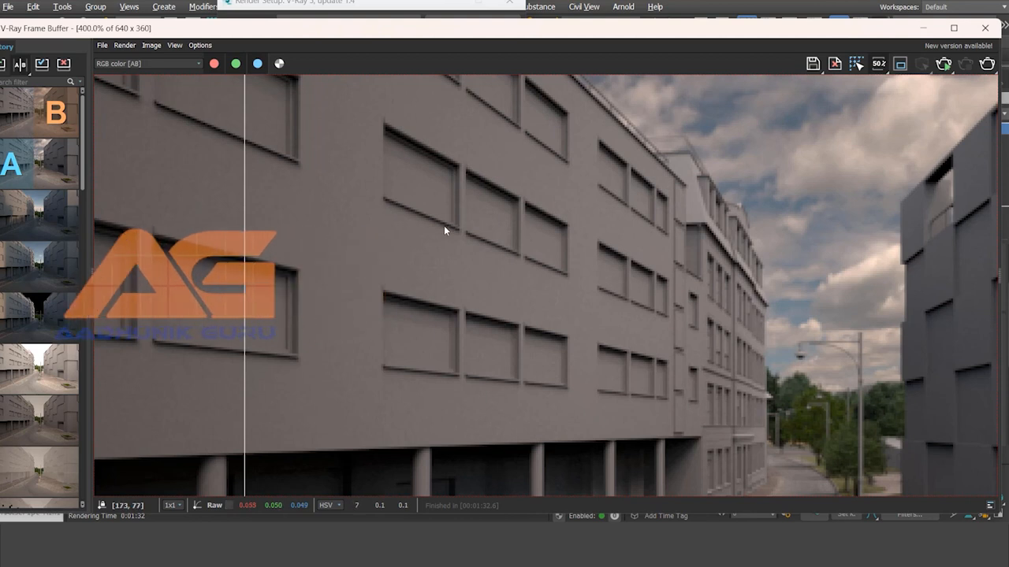
scroll(434, 217, up, 1)
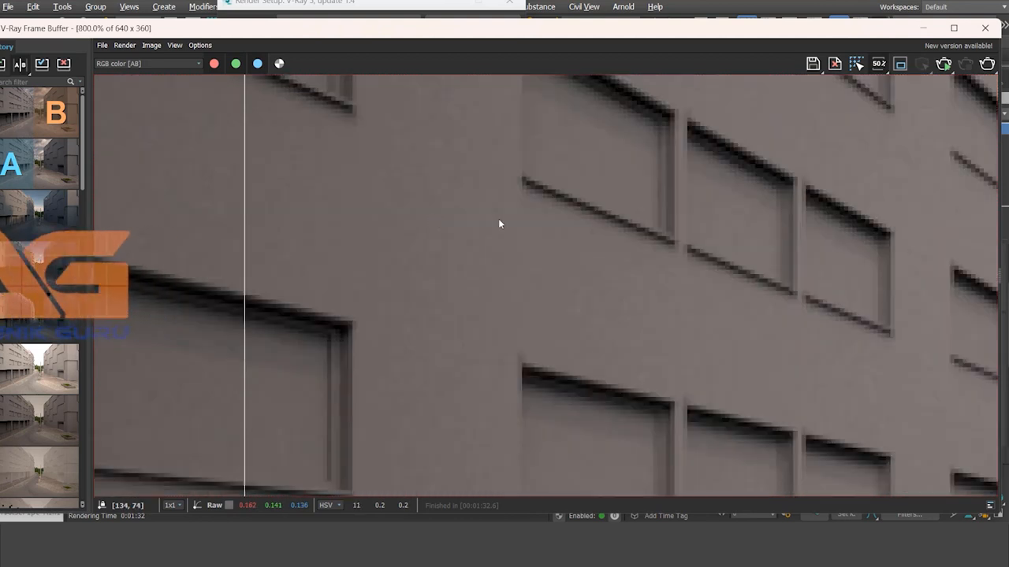
scroll(550, 198, up, 1)
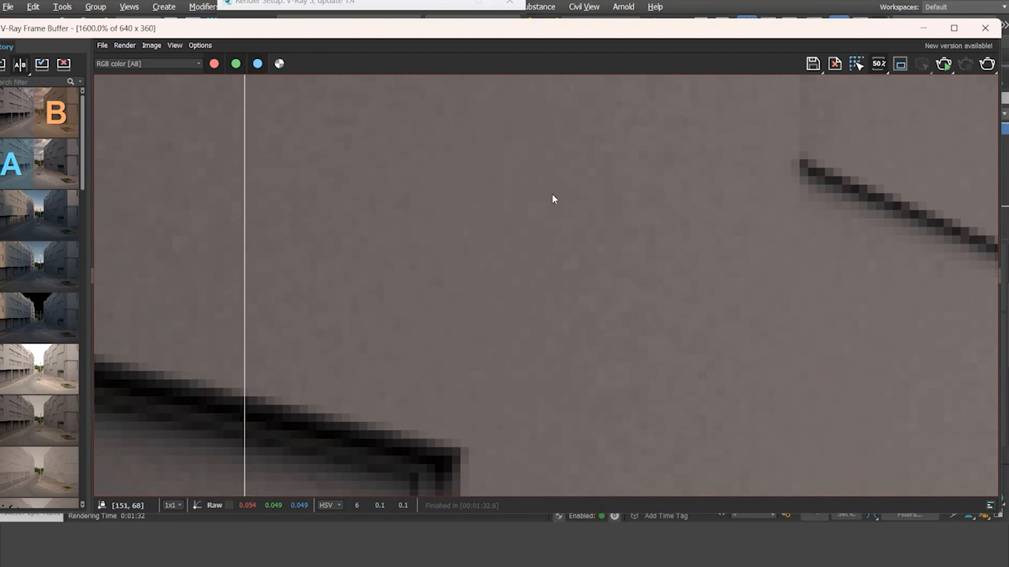
scroll(623, 150, down, 1)
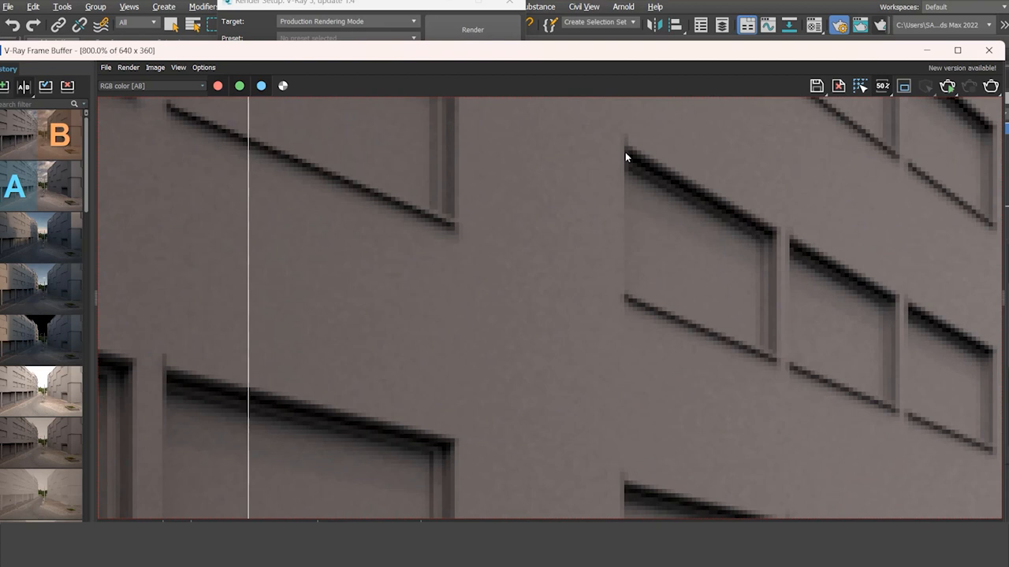
scroll(625, 152, down, 1)
scroll(624, 152, up, 1)
scroll(733, 226, down, 1)
scroll(641, 152, up, 1)
scroll(604, 221, down, 2)
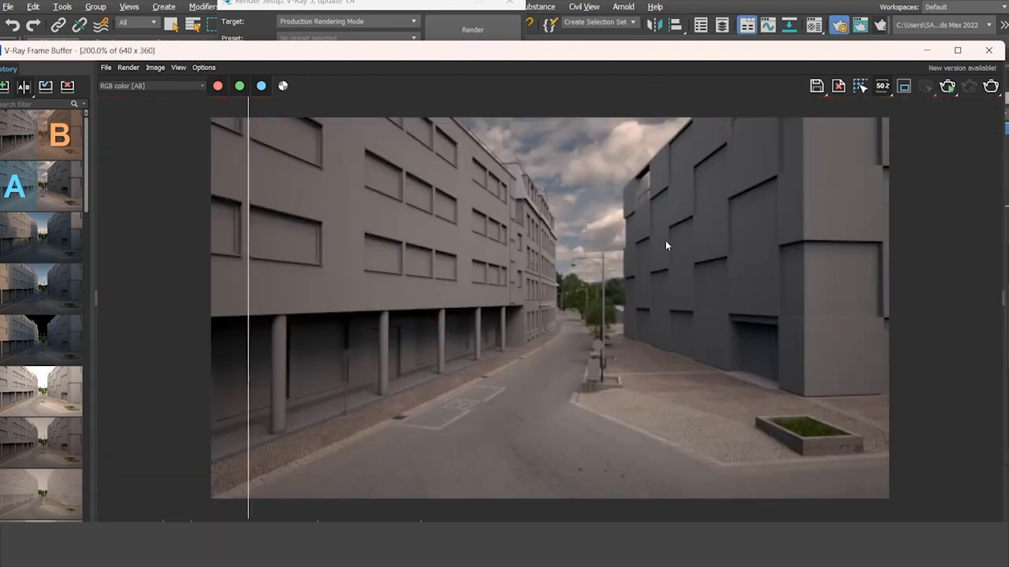
click(990, 51)
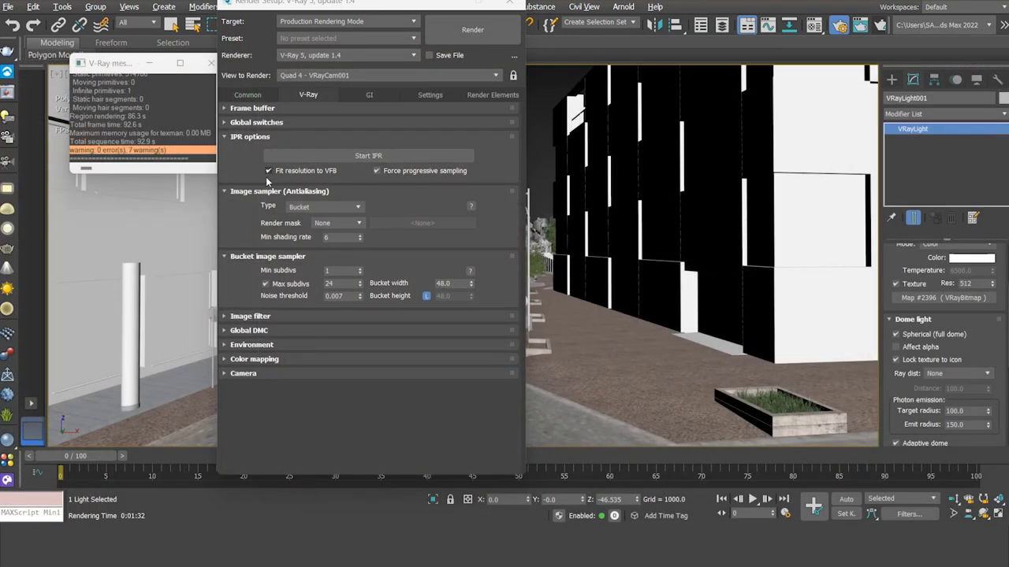
Set the render output size to 1920x1080 and render the camera view
click(240, 95)
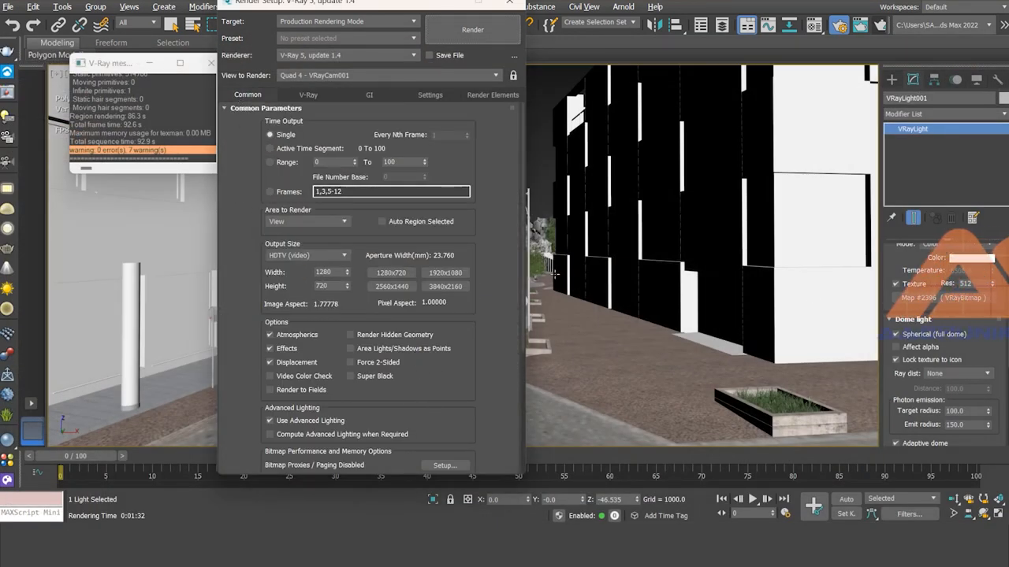
click(447, 273)
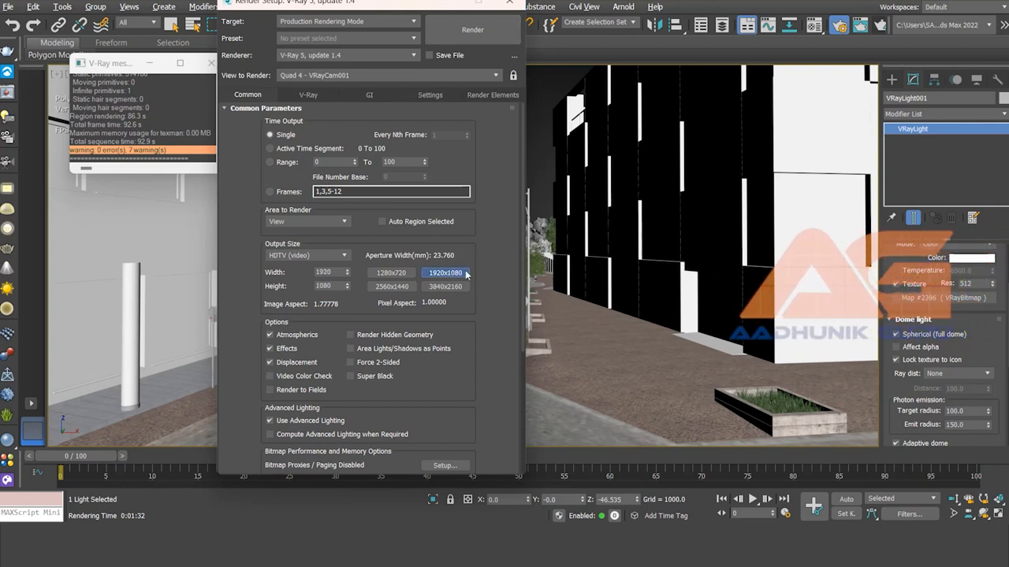
click(473, 30)
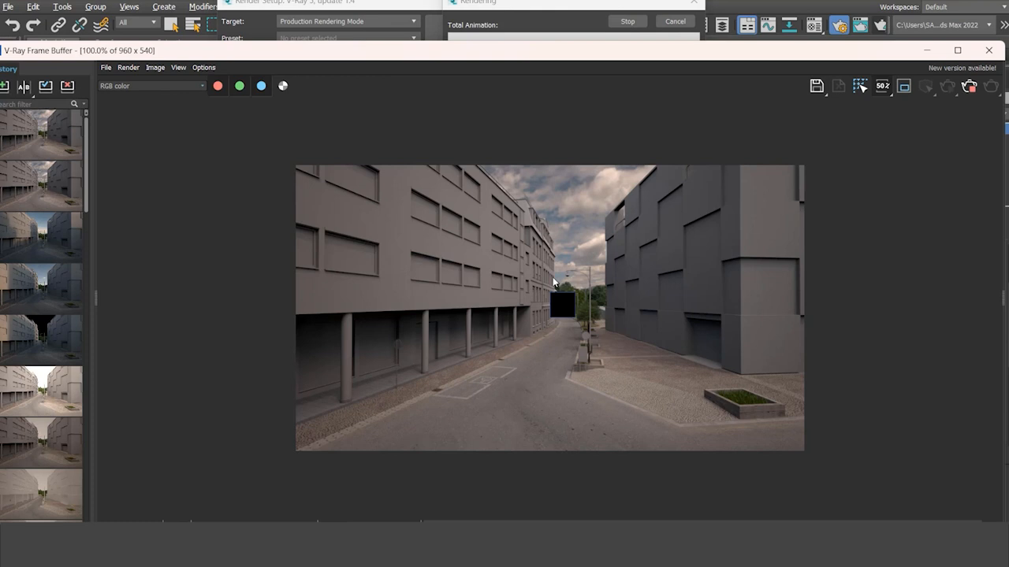
Compare the higher-resolution render as image B with the previous bucket render as image A, examining facade detail, and minimize the frame buffer
mouse_move(18, 181)
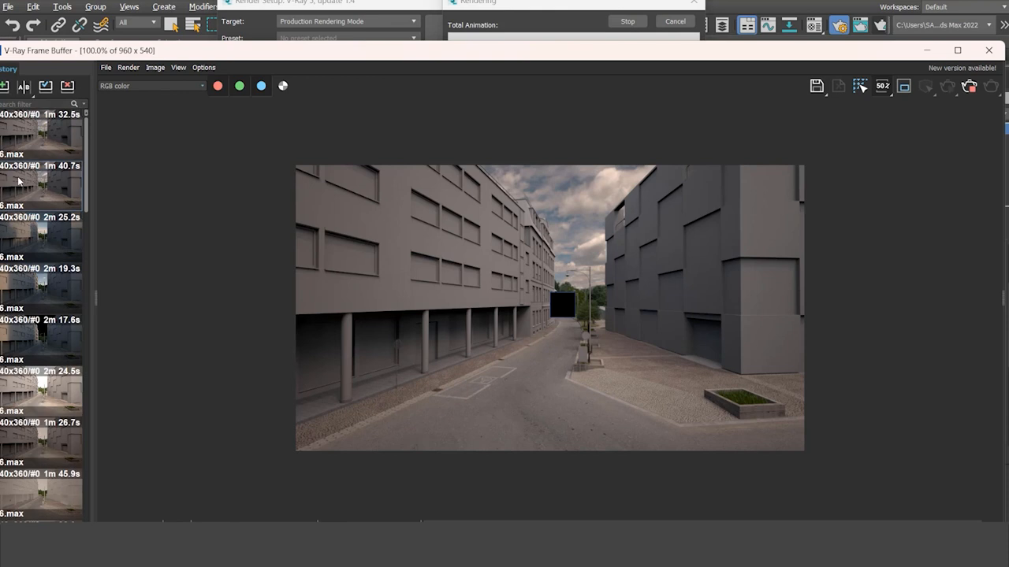
scroll(477, 194, up, 2)
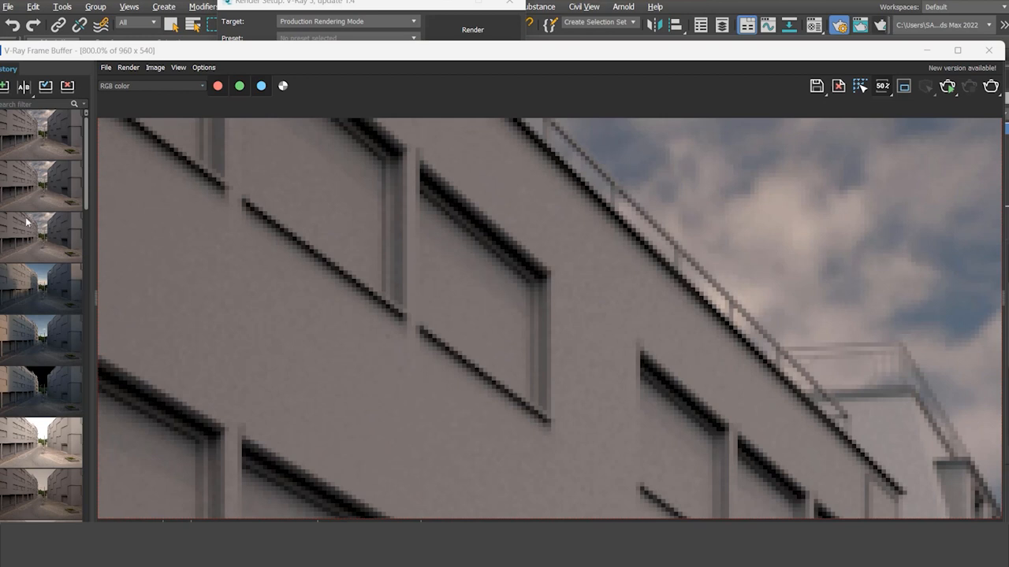
click(23, 86)
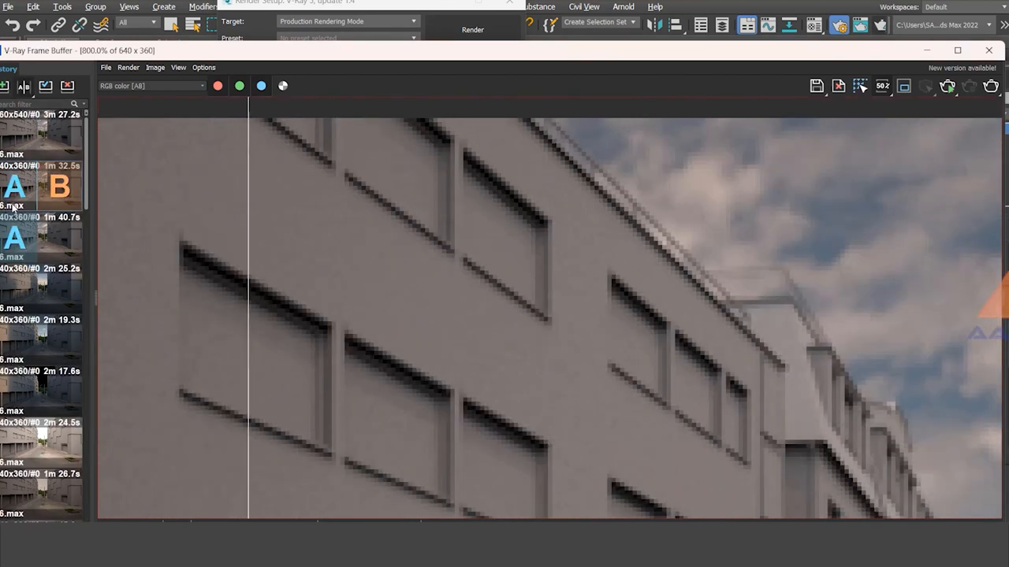
click(61, 137)
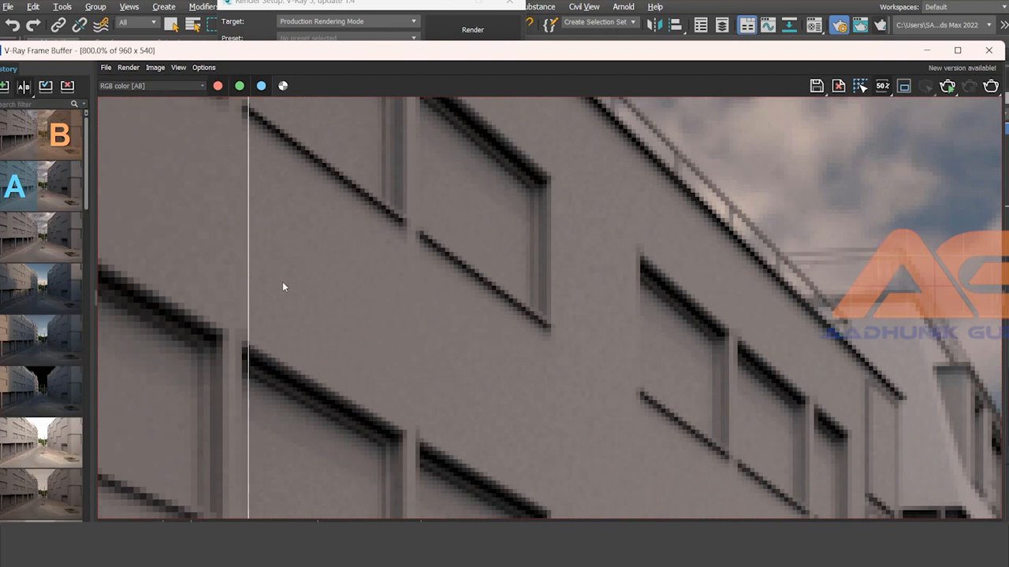
drag(252, 263, 414, 199)
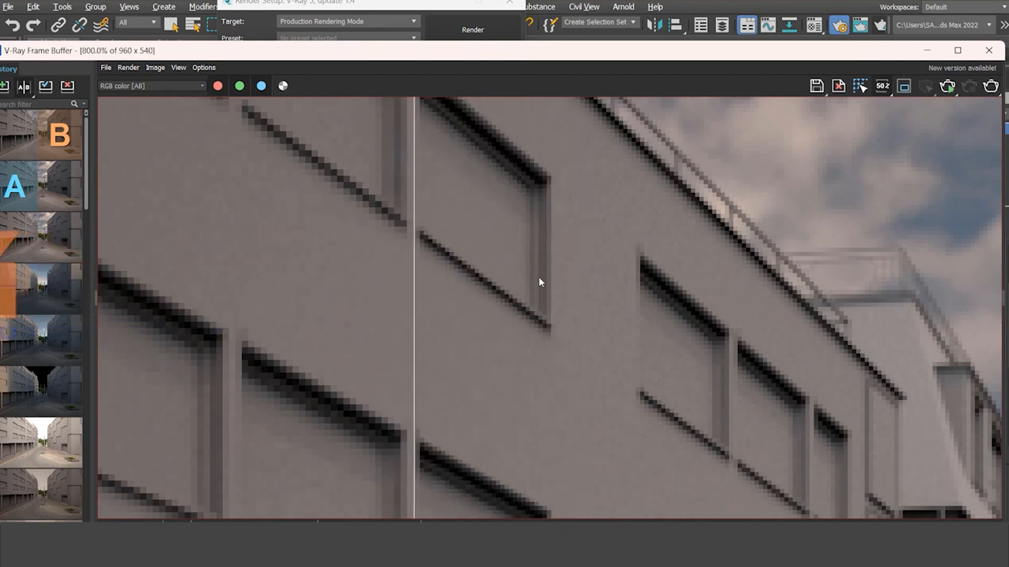
scroll(538, 279, down, 2)
scroll(540, 286, down, 2)
scroll(410, 342, up, 2)
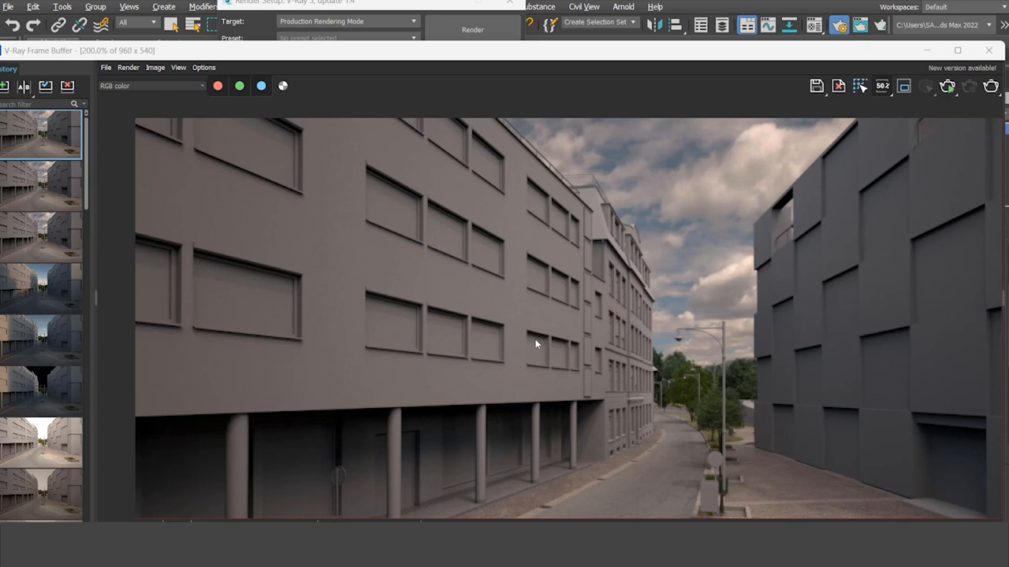
click(926, 52)
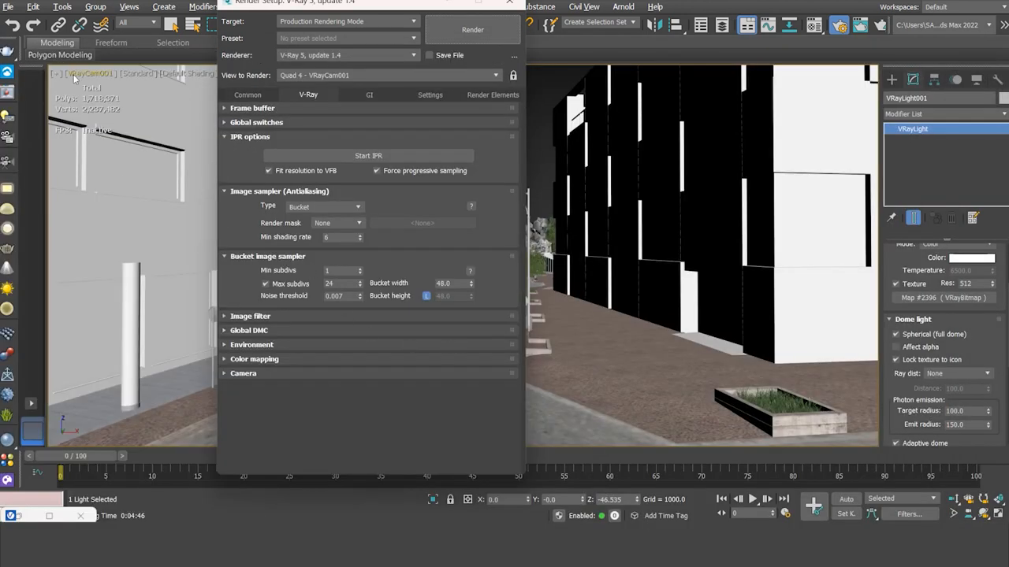
Select the VRayCam001 camera and set its shutter speed to 55 and its f-number to 8.5
click(75, 77)
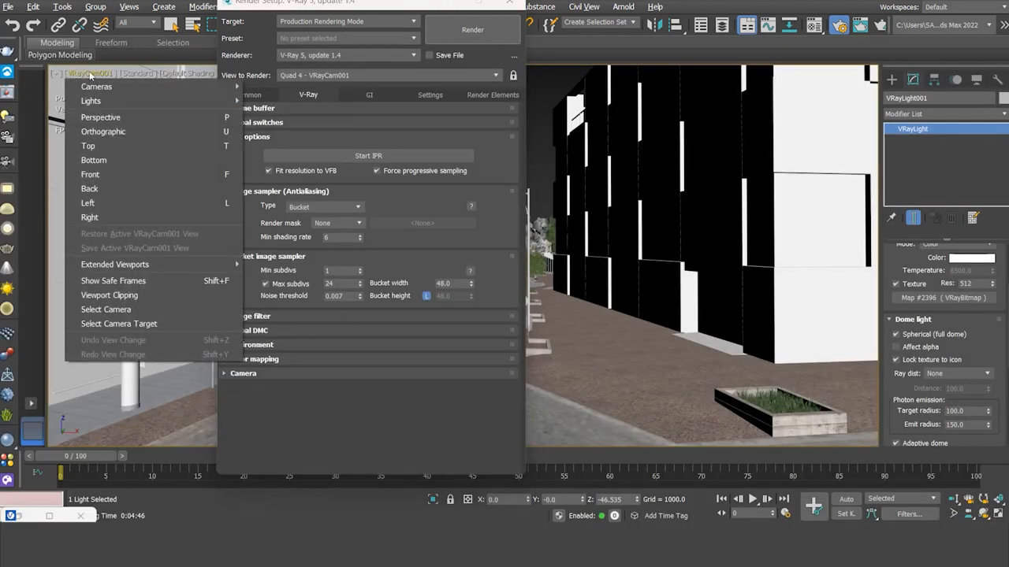
click(106, 308)
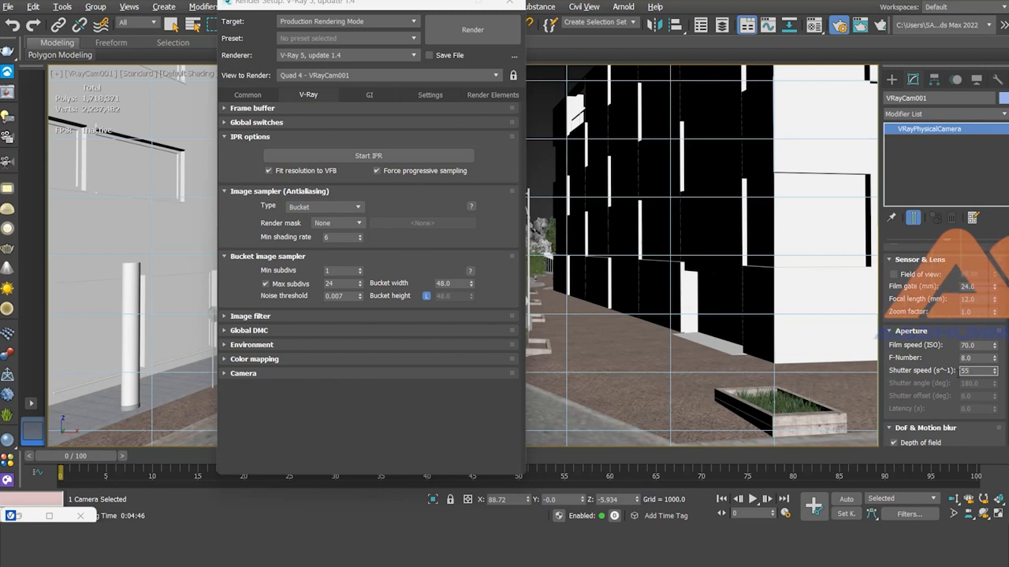
drag(976, 357, 925, 357)
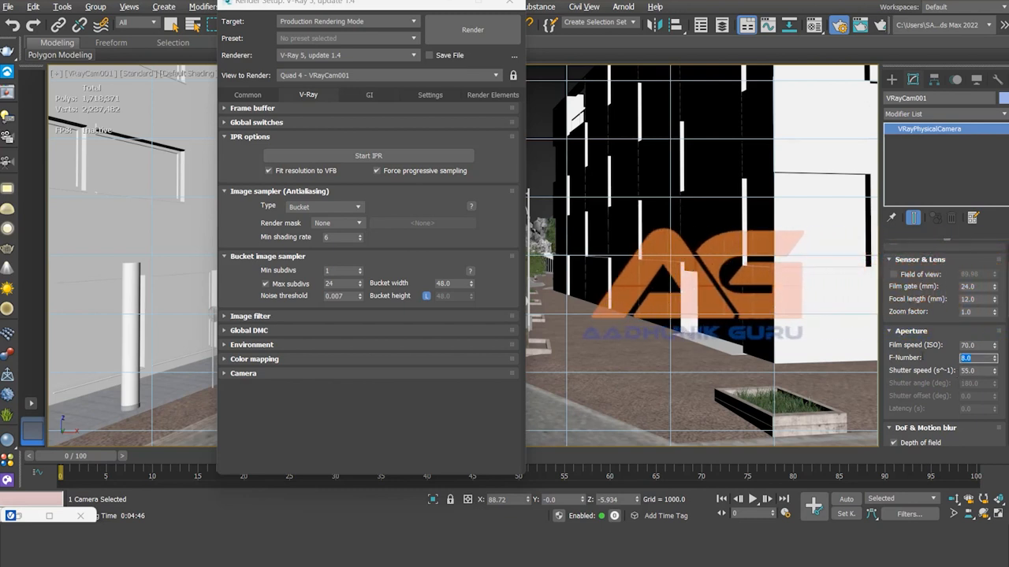
text(8.5)
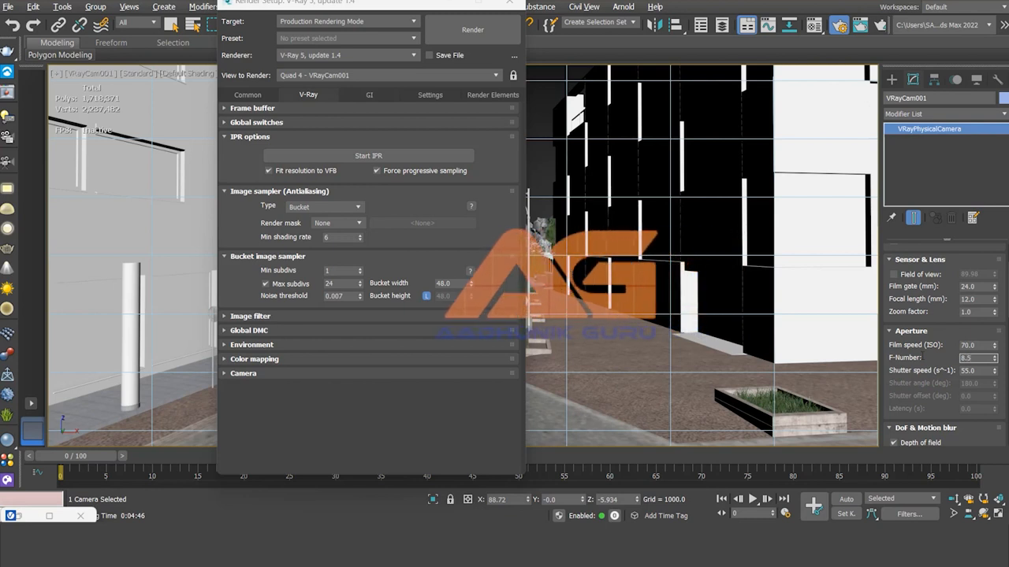
key(Return)
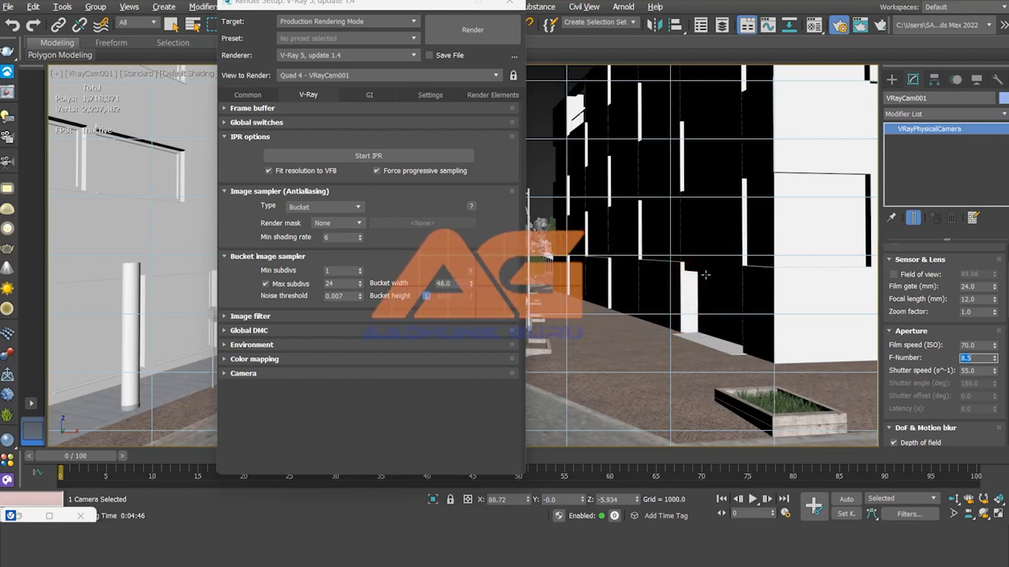
Add a VRayDenoiser render element and render the camera view
click(473, 95)
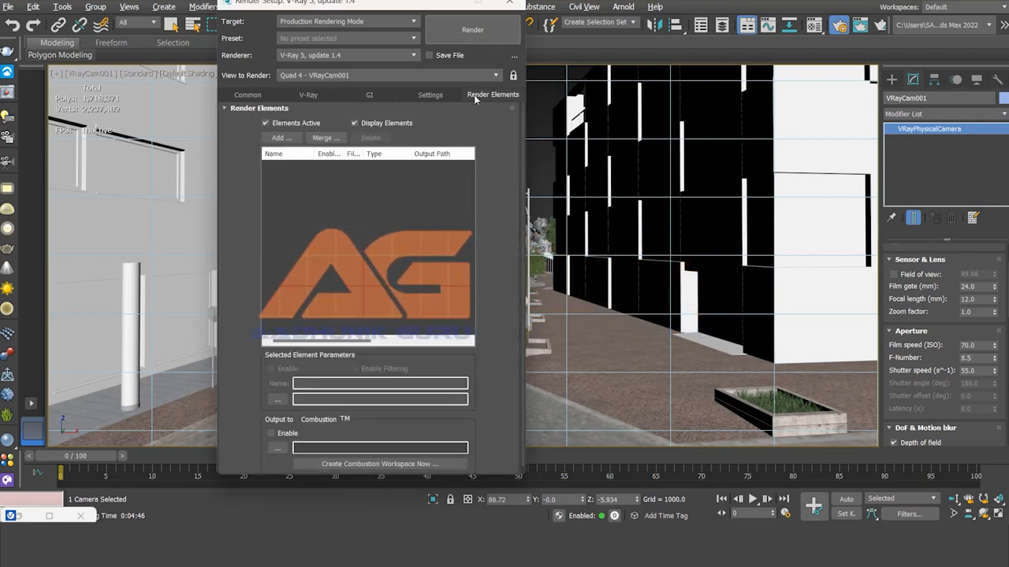
click(284, 139)
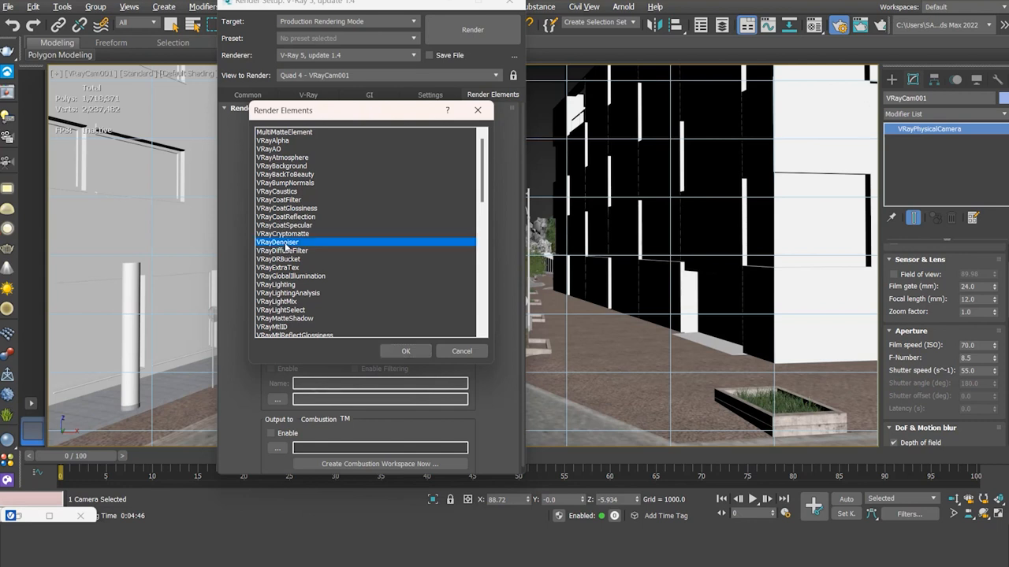
click(405, 352)
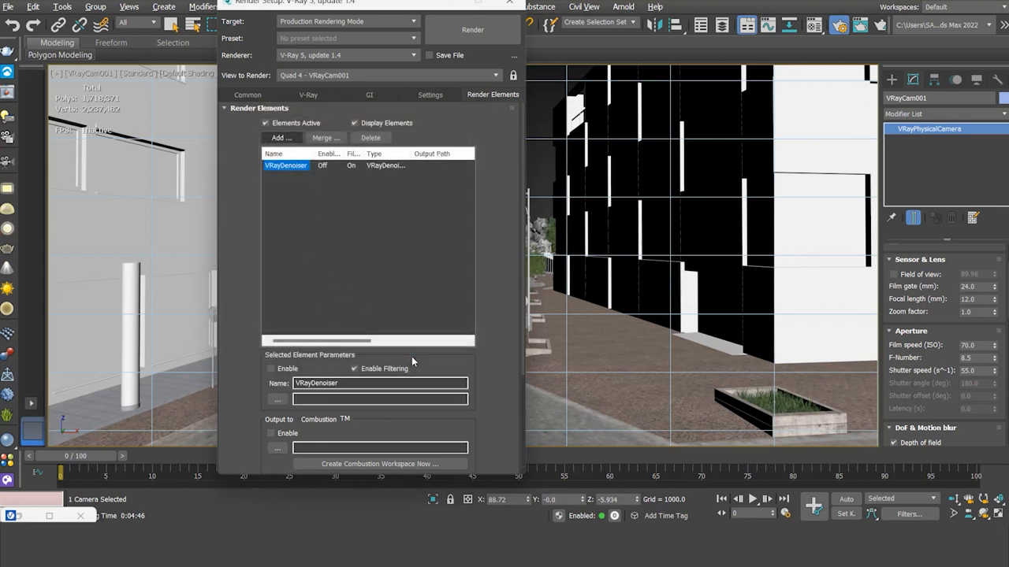
click(475, 40)
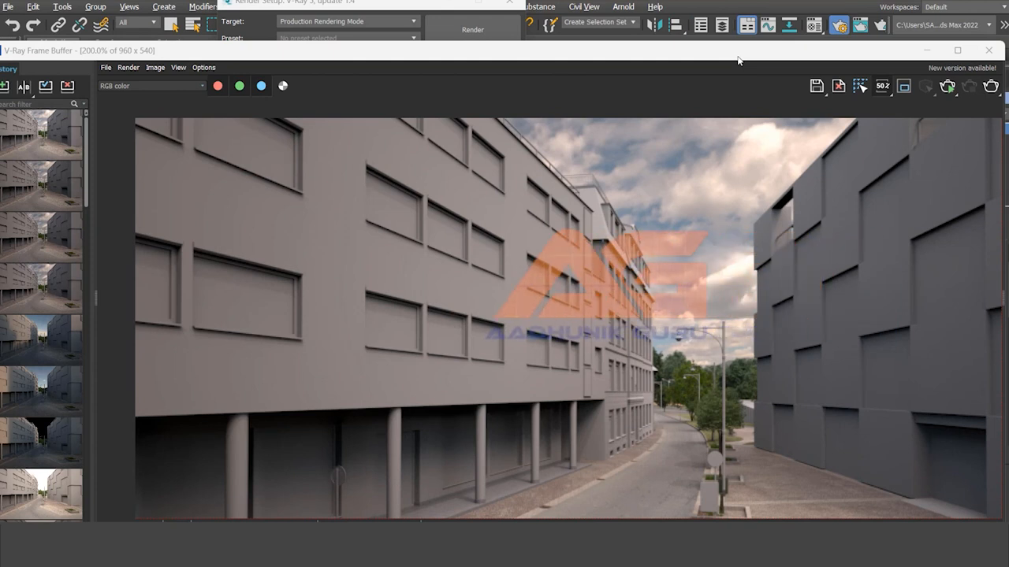
Compare the denoiser render as image B with the previous render as image A, examining brightness and noise on the building facade
click(23, 86)
click(55, 136)
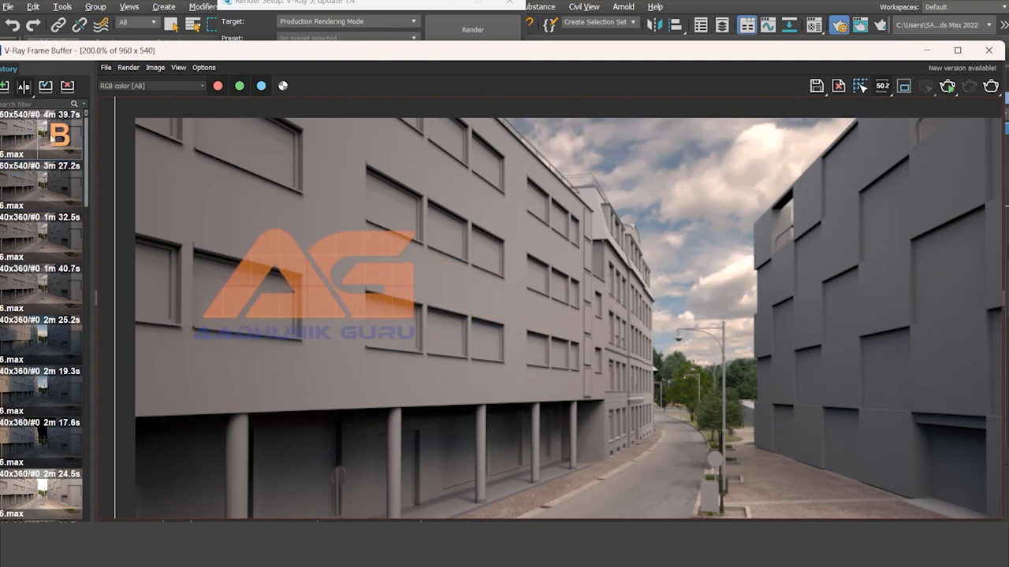
click(23, 184)
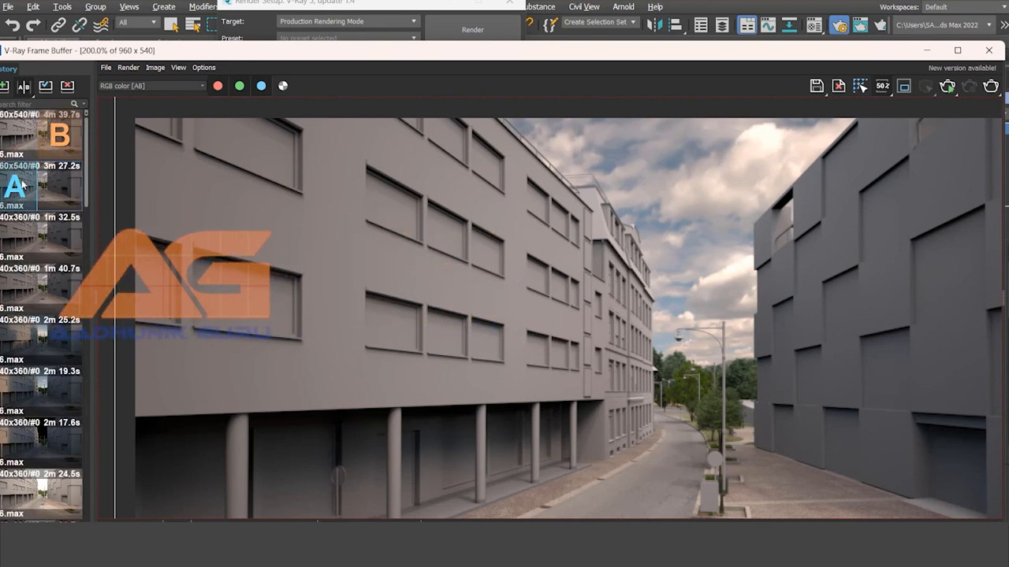
drag(111, 298, 288, 295)
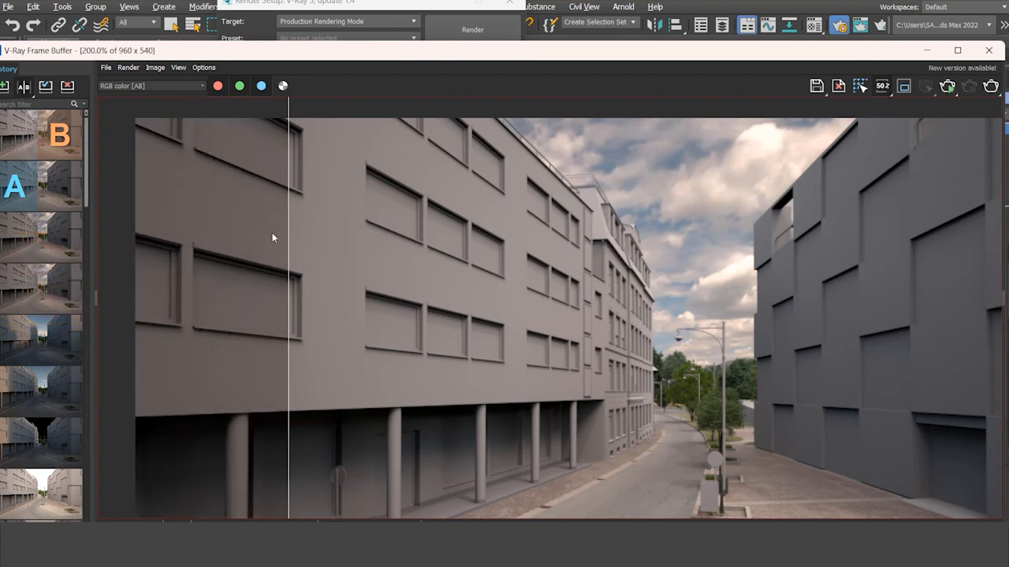
scroll(272, 237, up, 3)
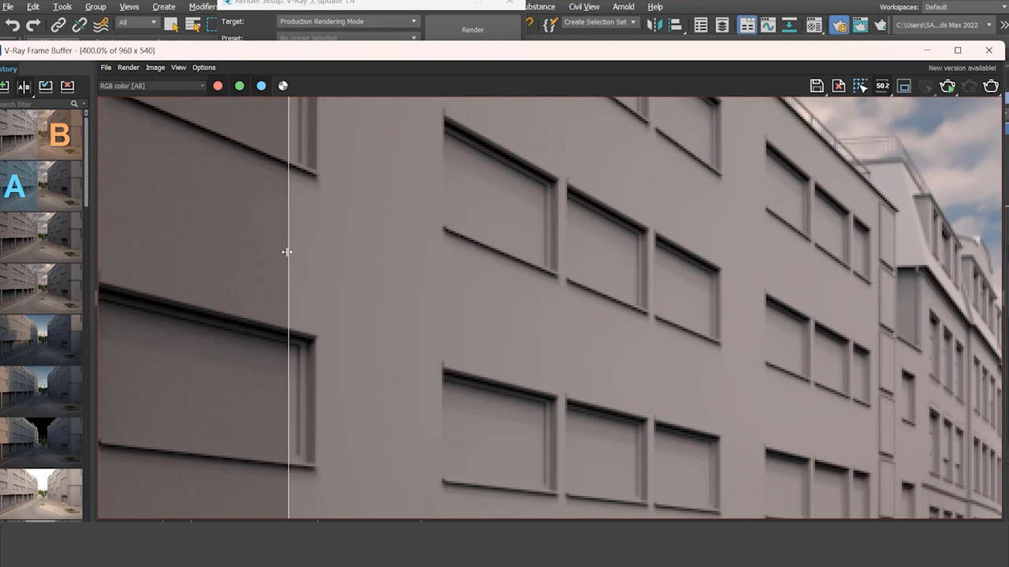
drag(287, 252, 391, 248)
drag(261, 237, 363, 236)
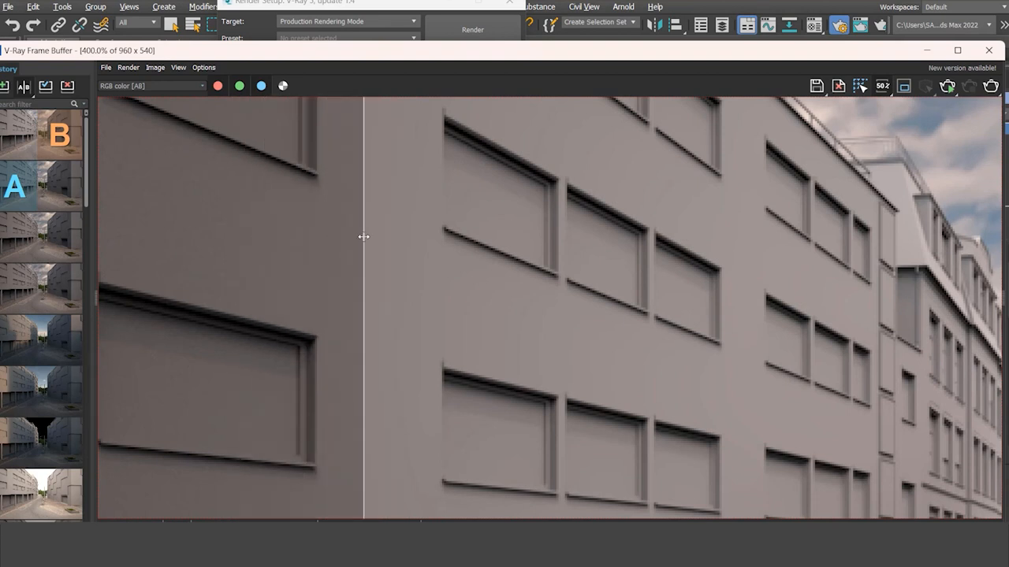
mouse_move(363, 237)
mouse_down()
mouse_move(221, 244)
mouse_move(376, 249)
mouse_up()
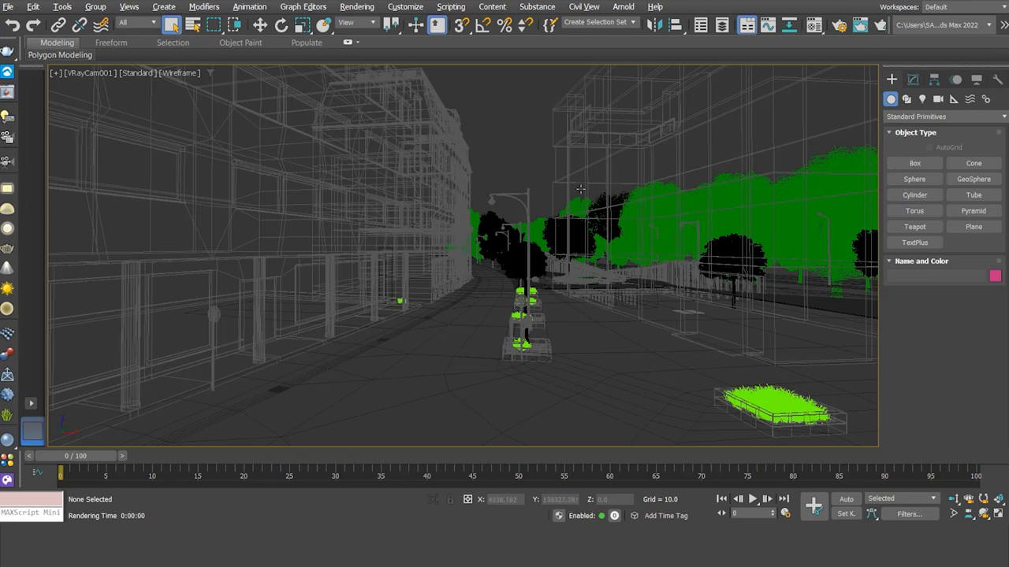
Render the camera view before and after enabling the V-Ray GI environment override
click(880, 26)
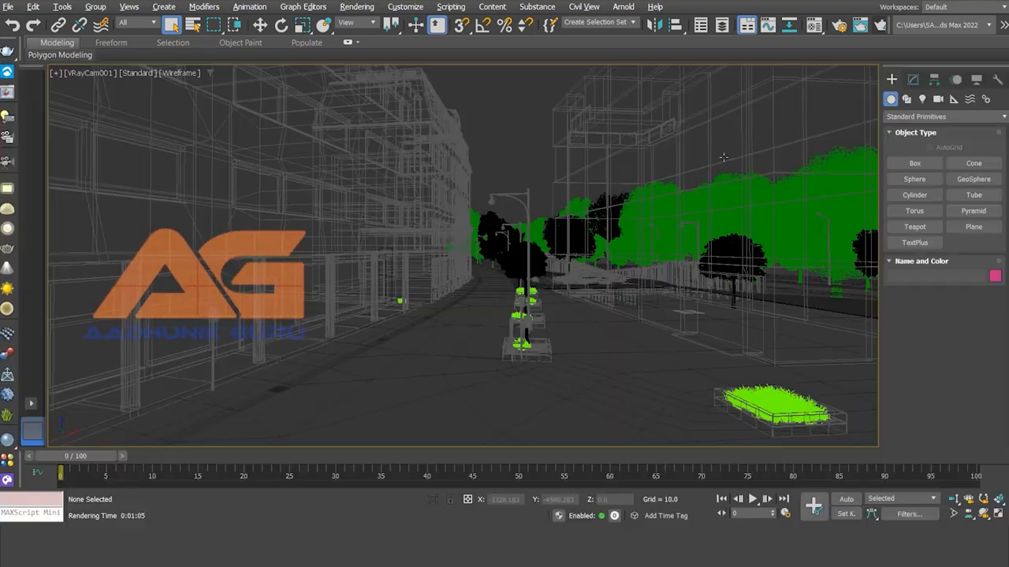
click(840, 28)
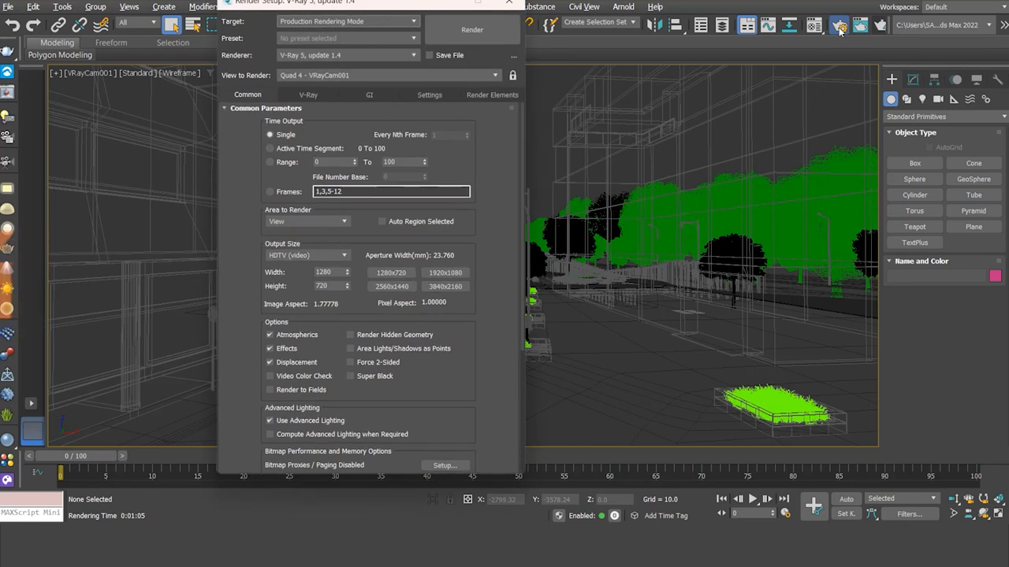
click(385, 95)
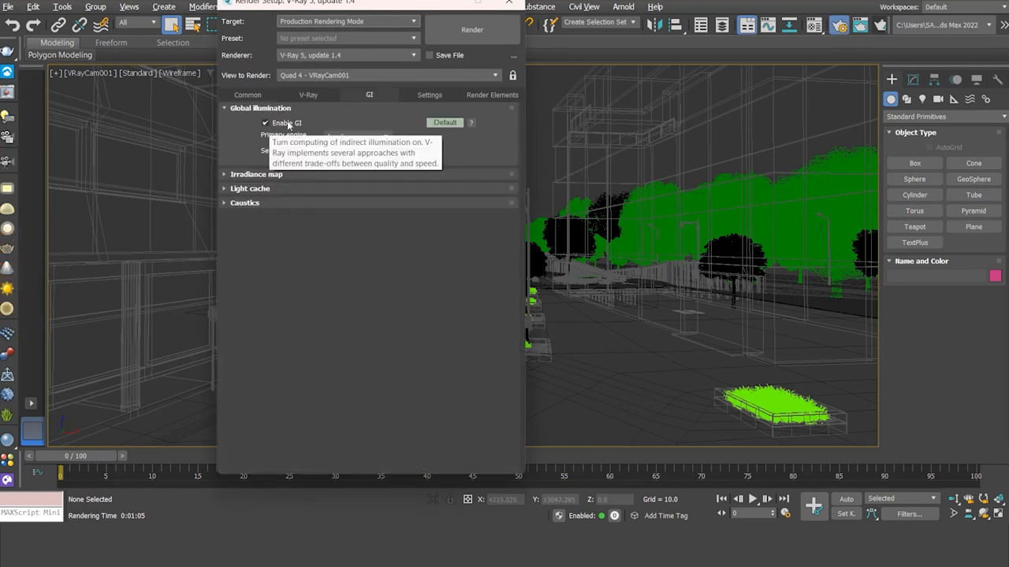
click(308, 95)
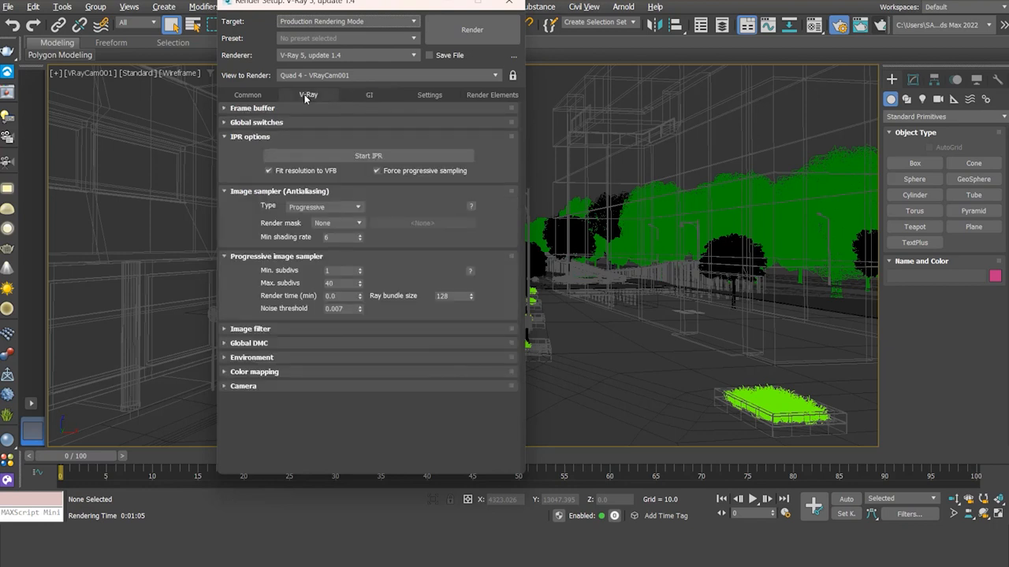
click(226, 358)
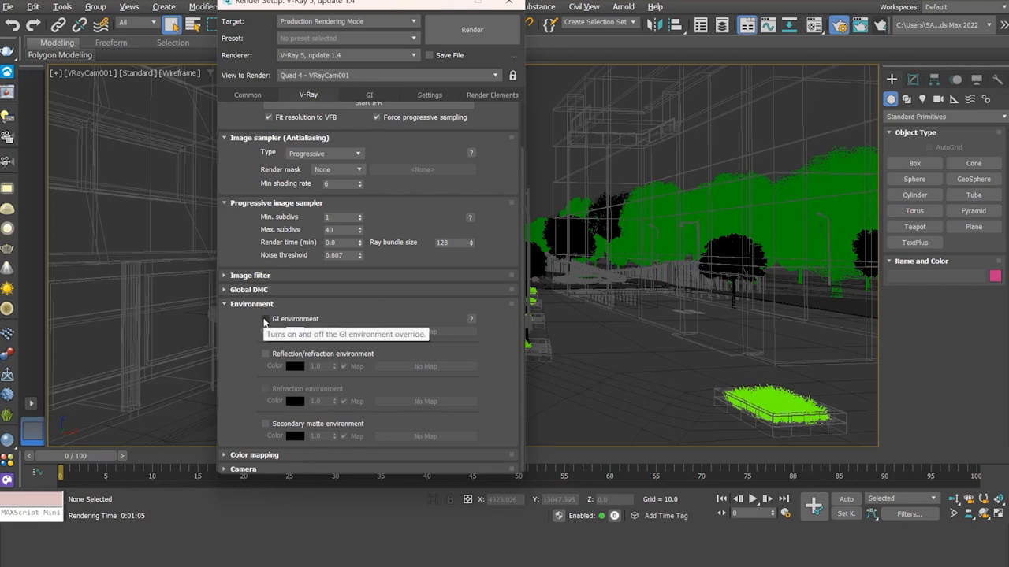
click(480, 29)
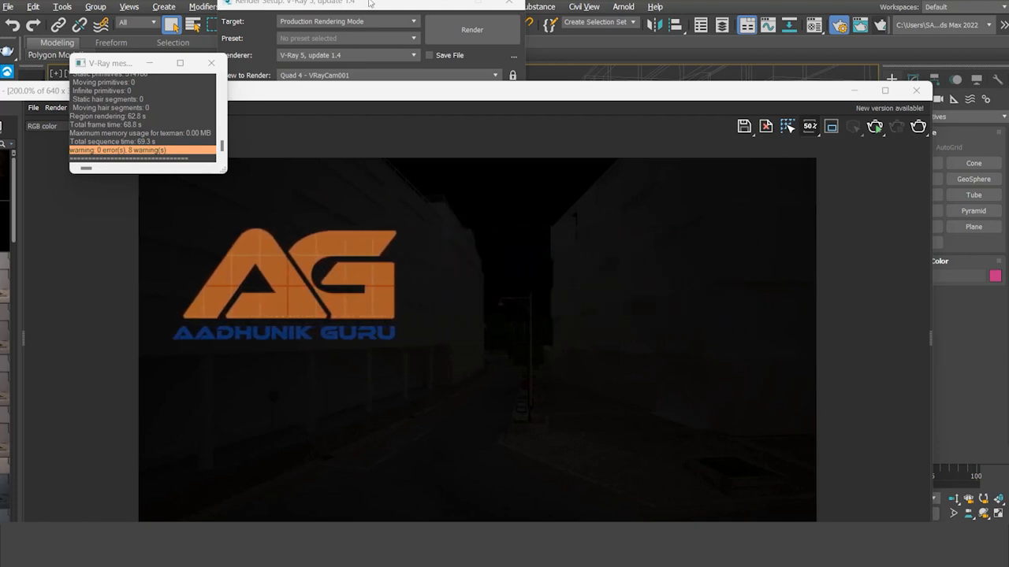
Set the GI environment color multiplier to 50 and render the camera view again
click(383, 34)
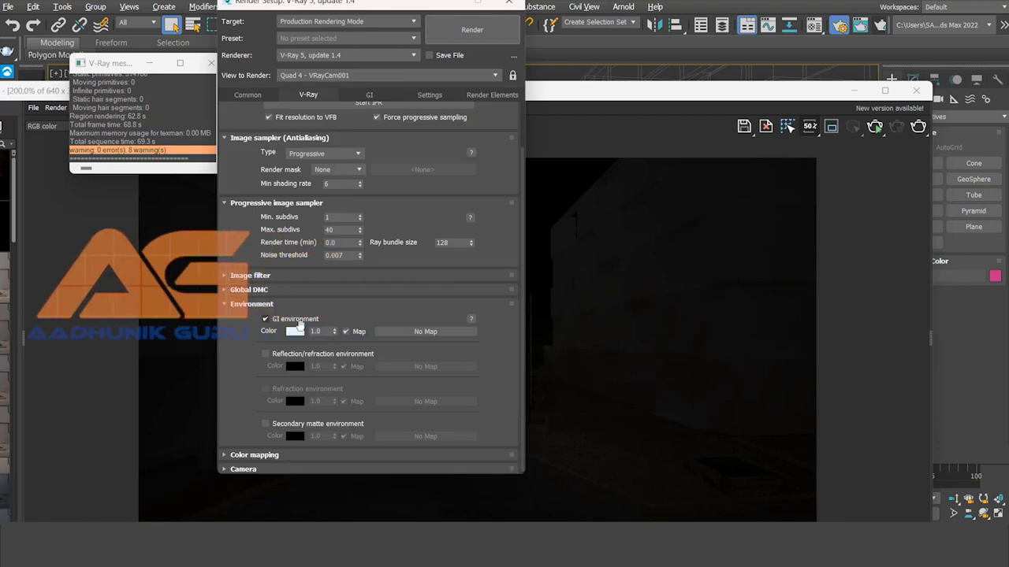
double_click(314, 331)
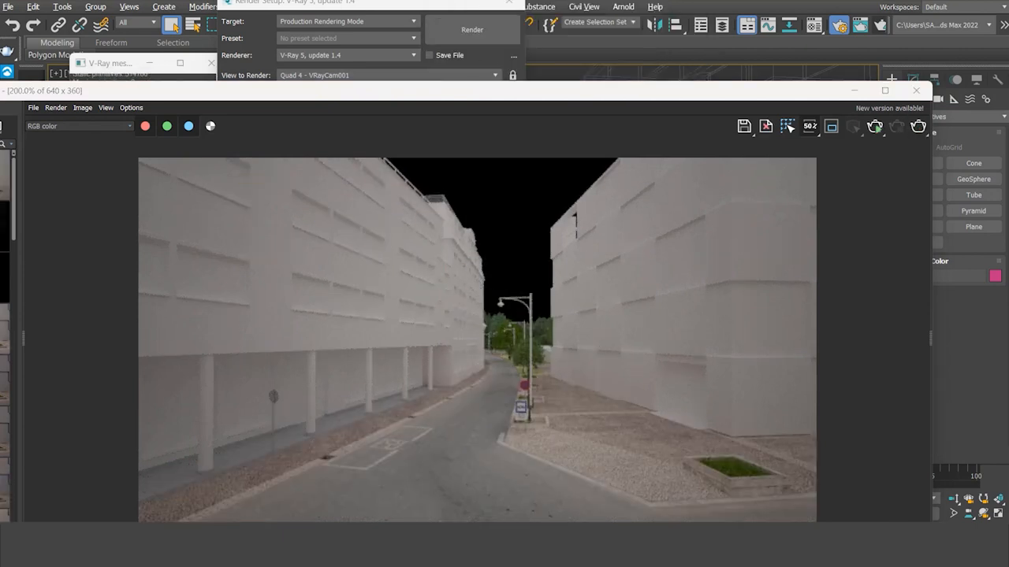
Change the GI environment color to pure red (255, 0, 0) and render the camera view
click(363, 4)
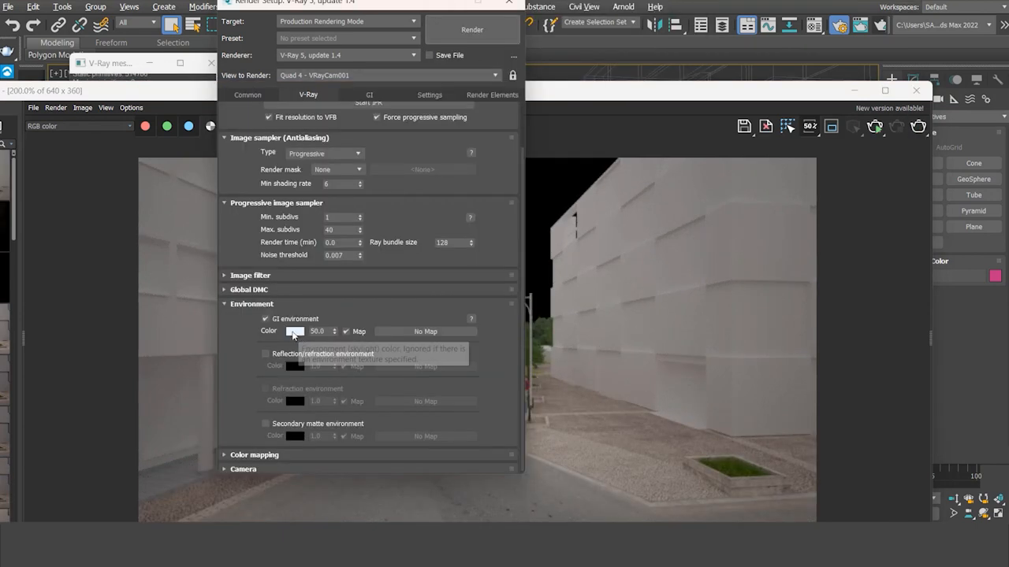
click(297, 334)
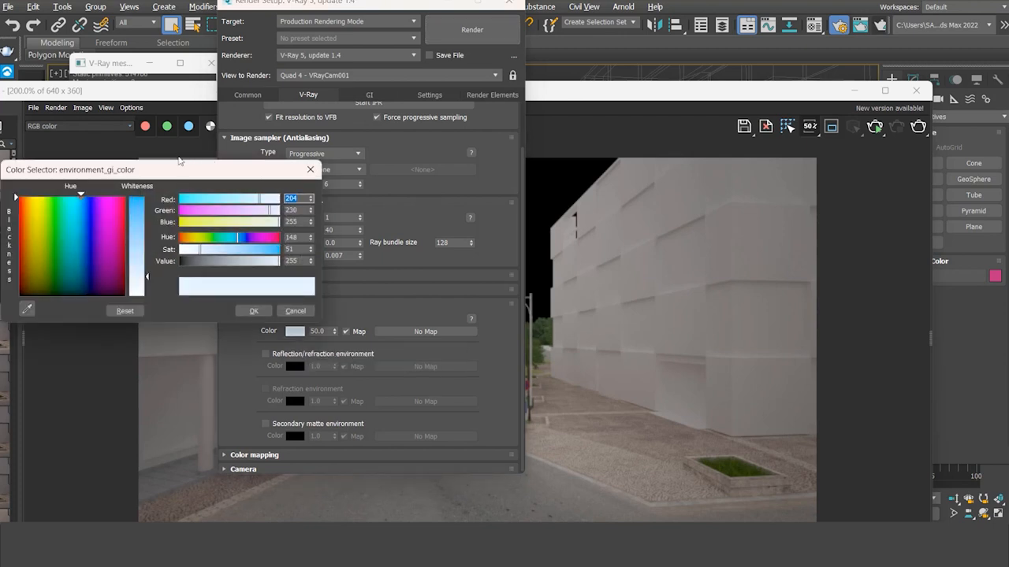
drag(170, 172, 709, 190)
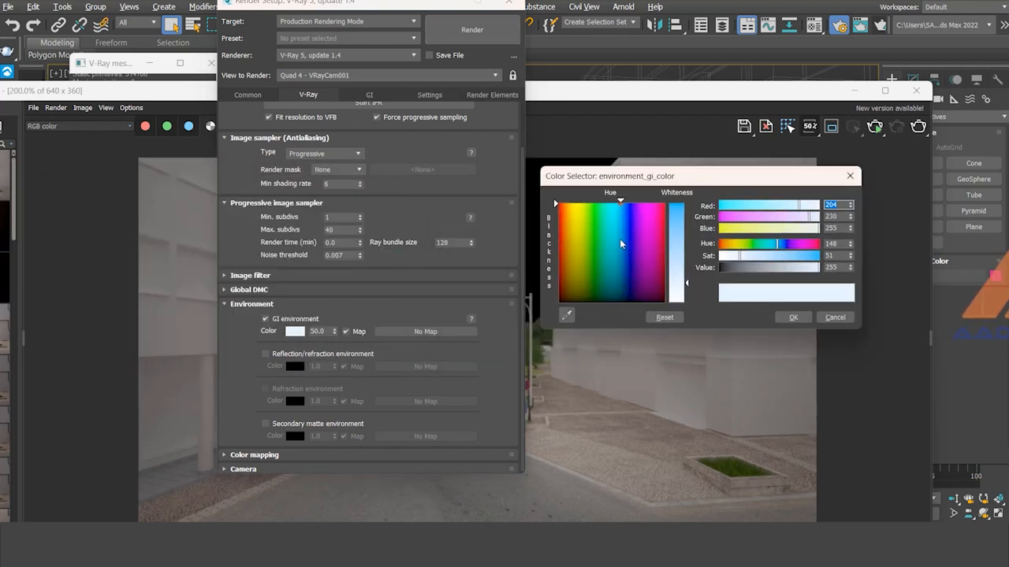
click(563, 203)
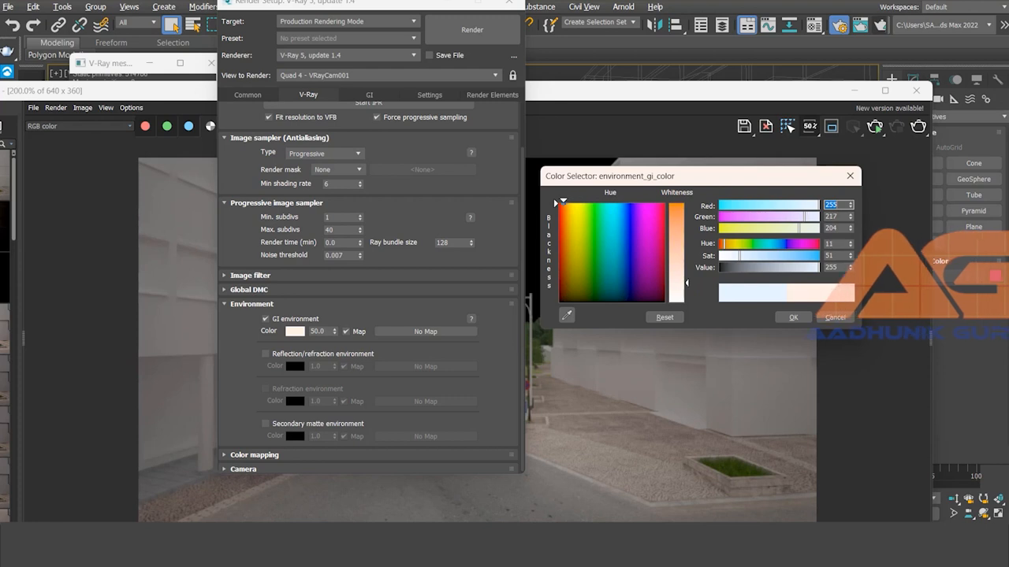
drag(563, 203, 558, 203)
drag(688, 284, 686, 203)
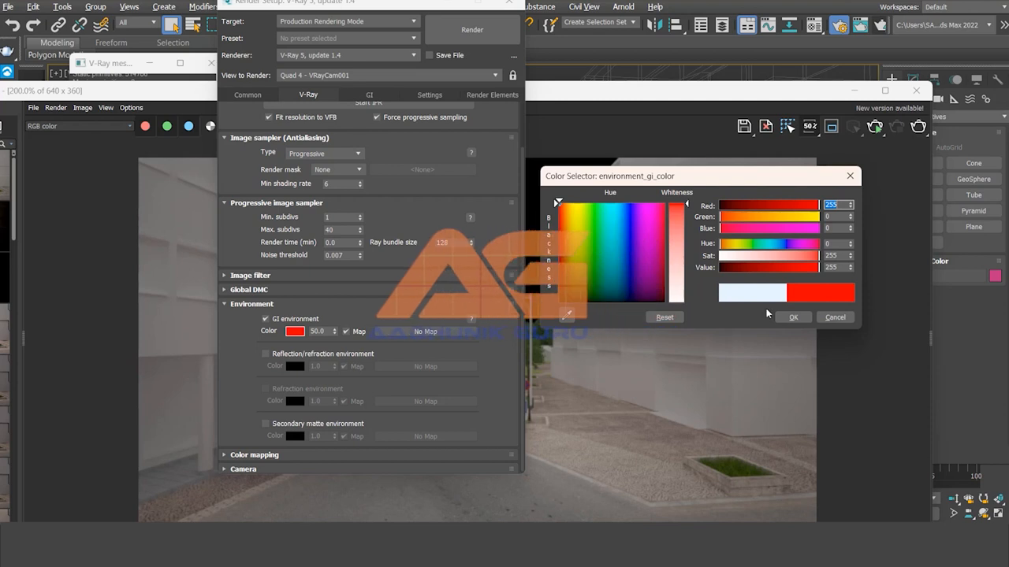
click(792, 316)
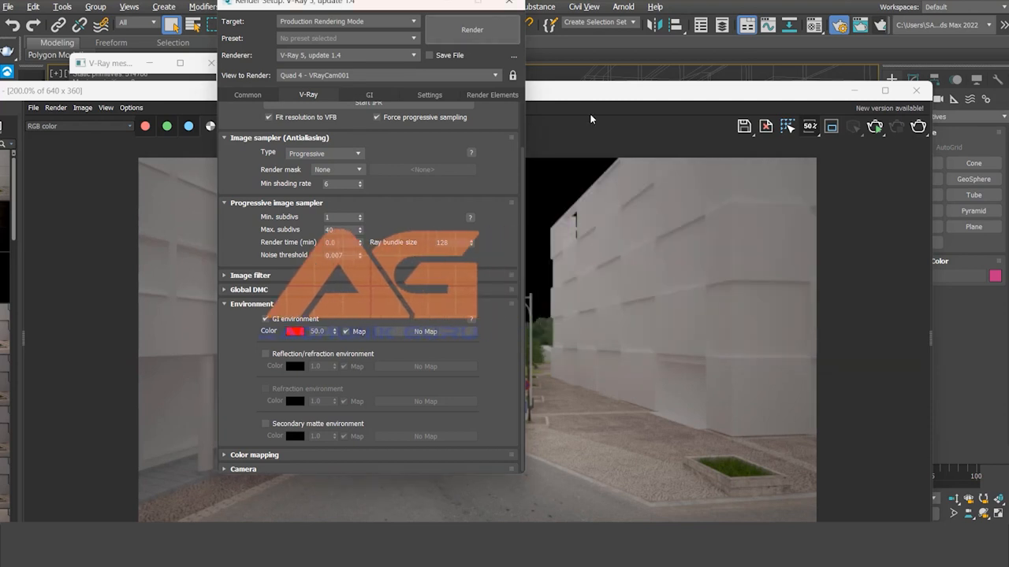
click(459, 28)
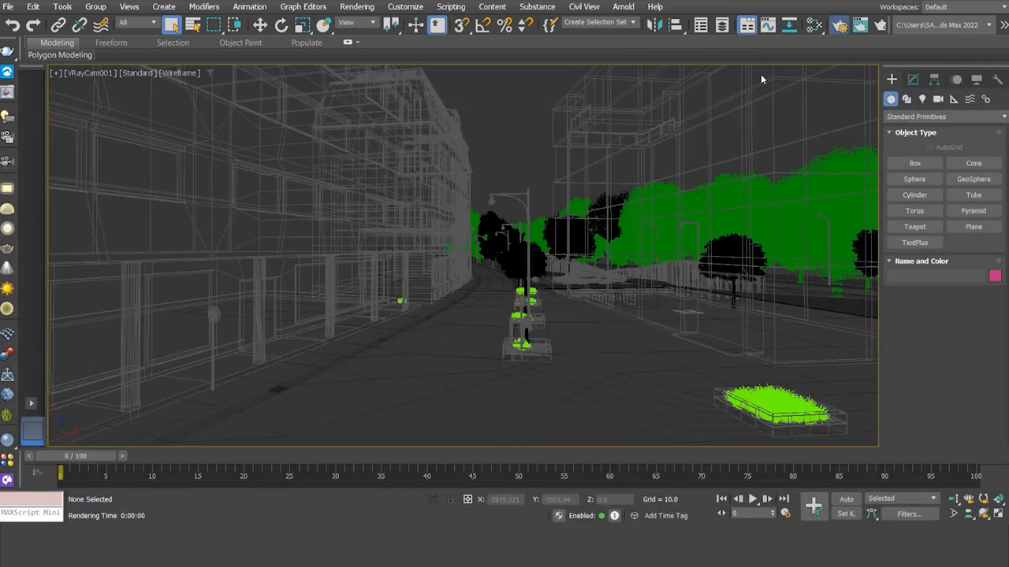
Bring up the V-Ray environment settings and add a VRayBitmap map in the Slate Material Editor with its parameters shown
key(F10)
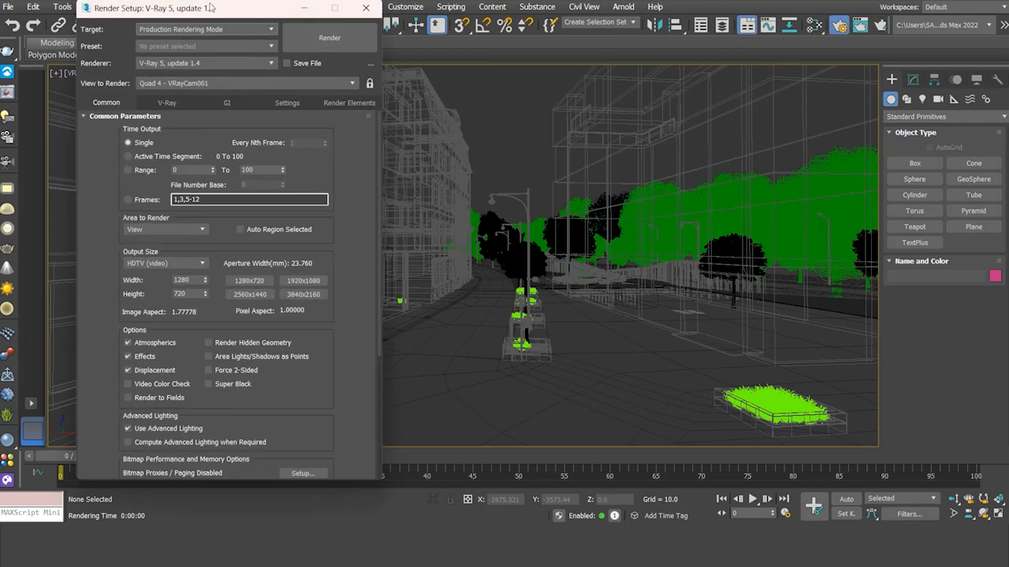
drag(210, 7, 188, 8)
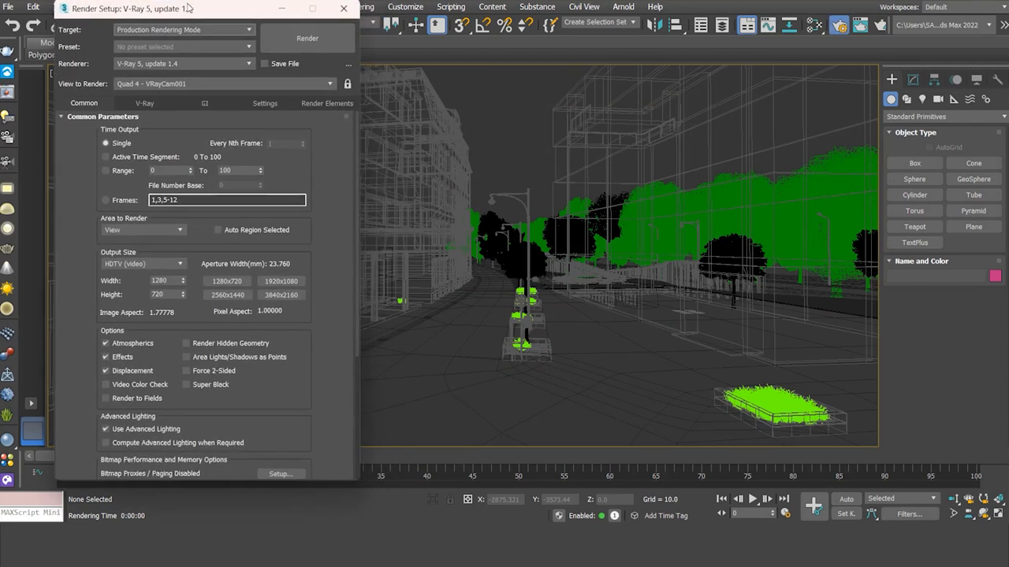
click(156, 105)
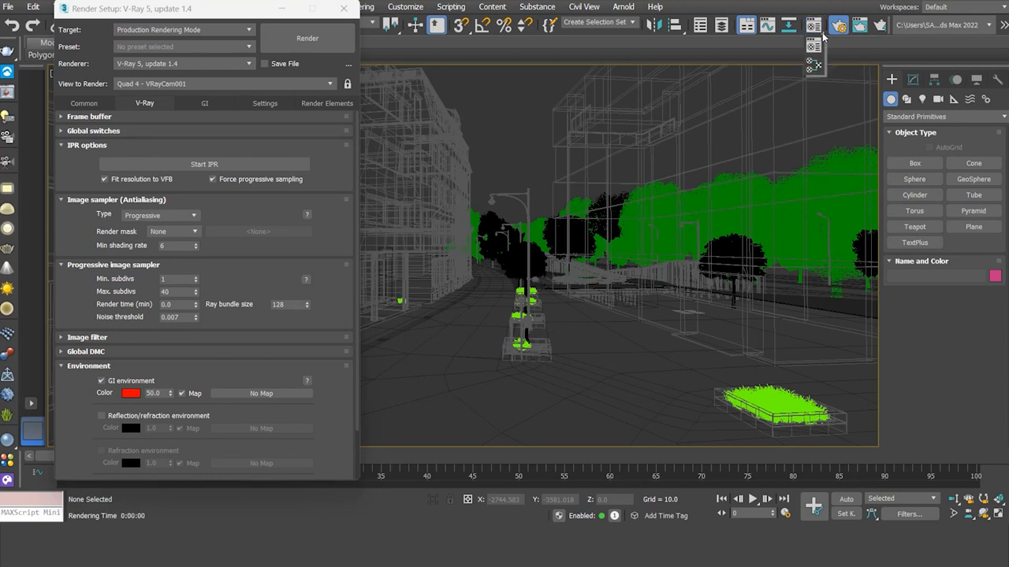
key(m)
drag(443, 175, 444, 364)
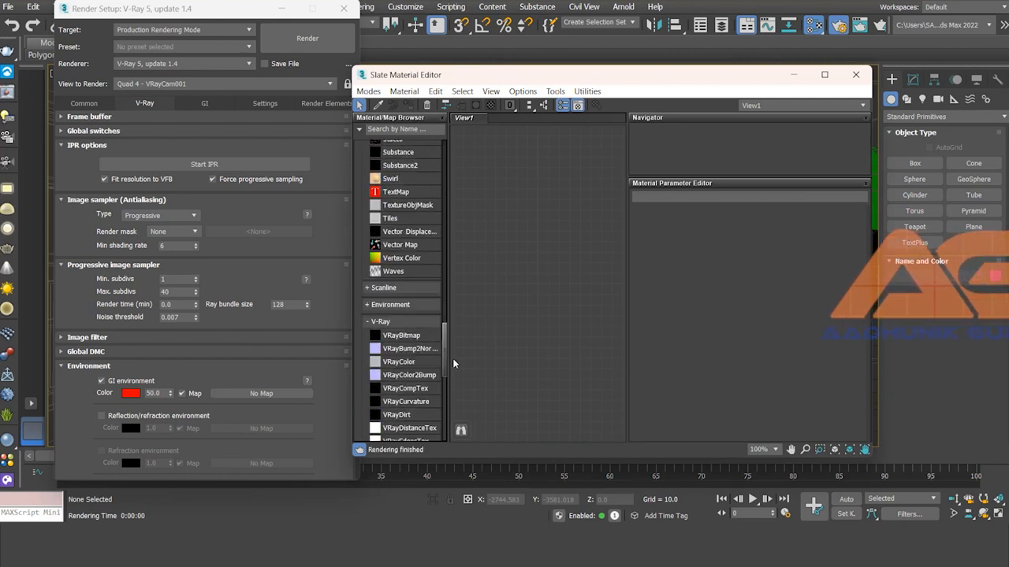
drag(404, 338, 523, 287)
double_click(523, 287)
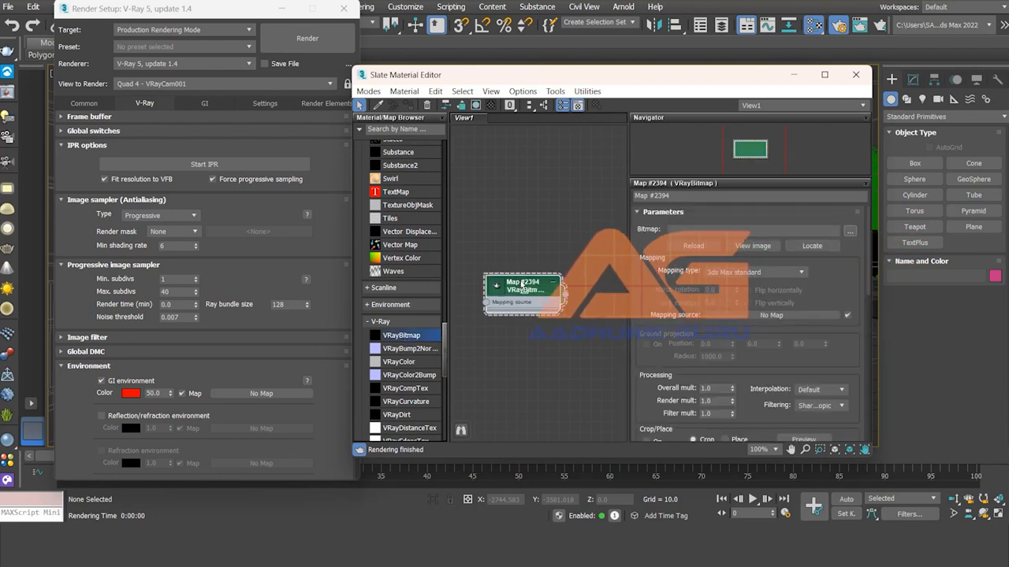
Load the 474-hdri-skies-com HDR image into the VRayBitmap and set its overall multiplier to 500
click(849, 230)
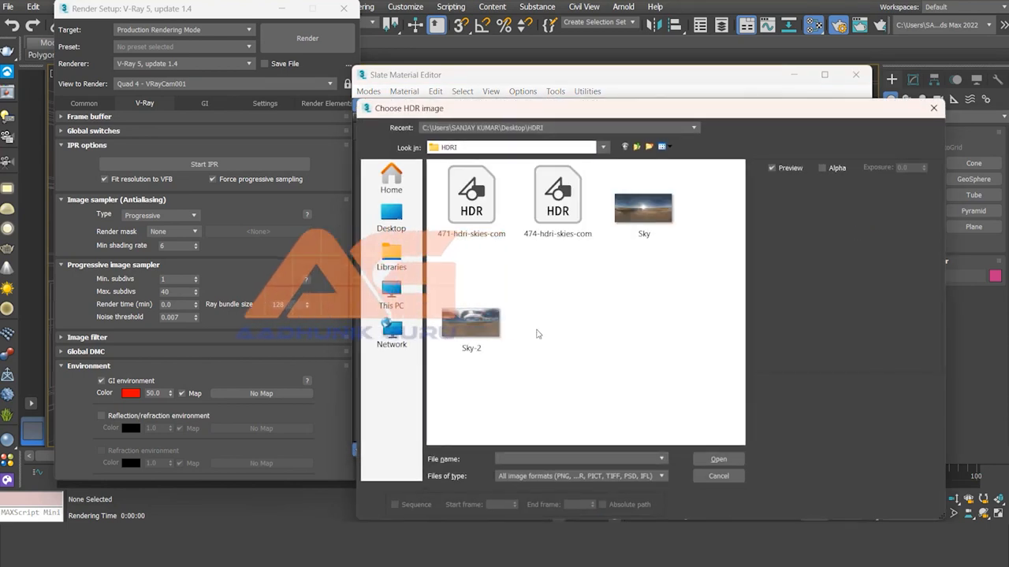
click(557, 206)
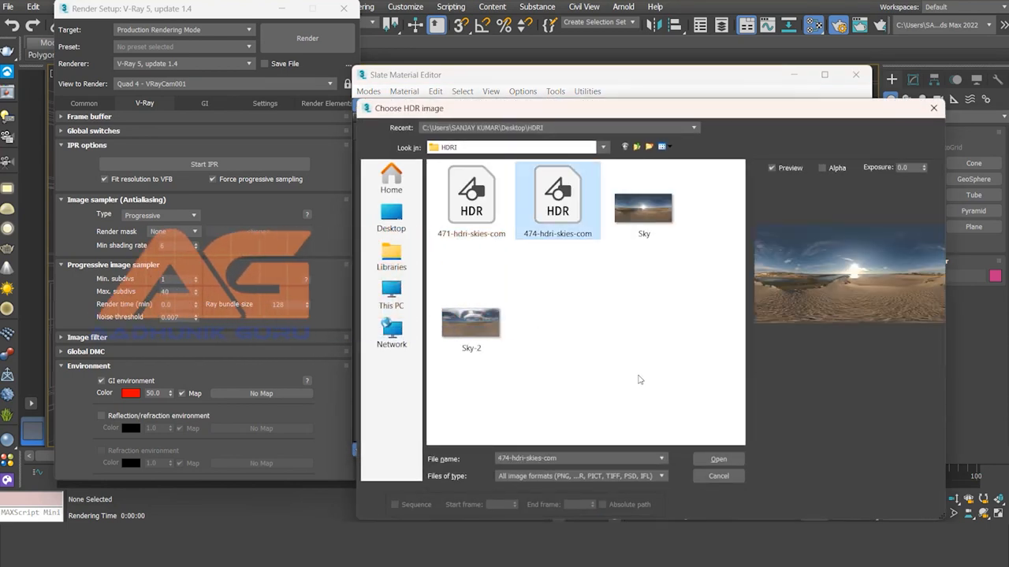
click(716, 460)
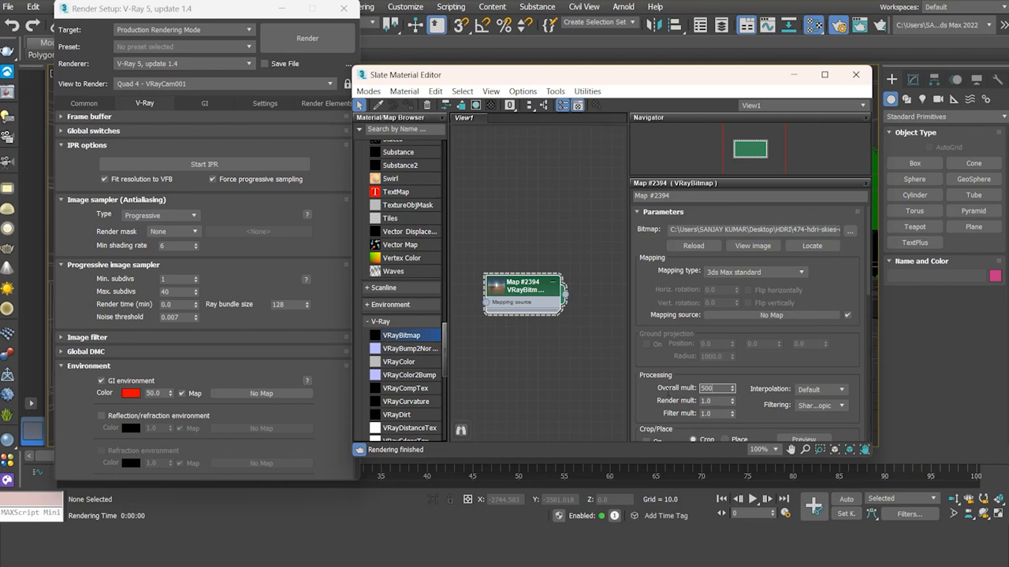
key(Return)
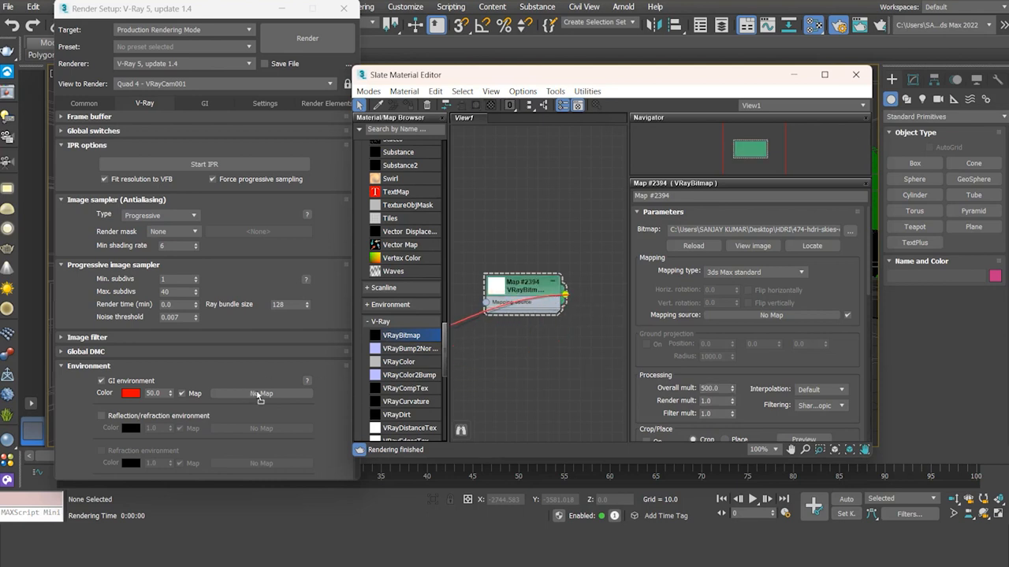
Assign the VRayBitmap to the GI environment map slot as an instance and render the camera view
drag(259, 397, 259, 398)
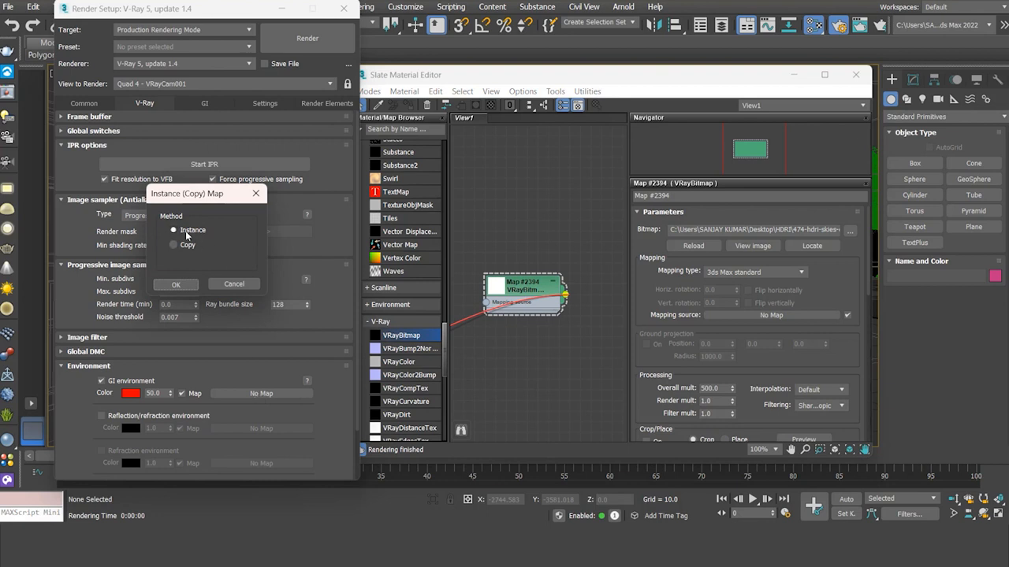
click(176, 285)
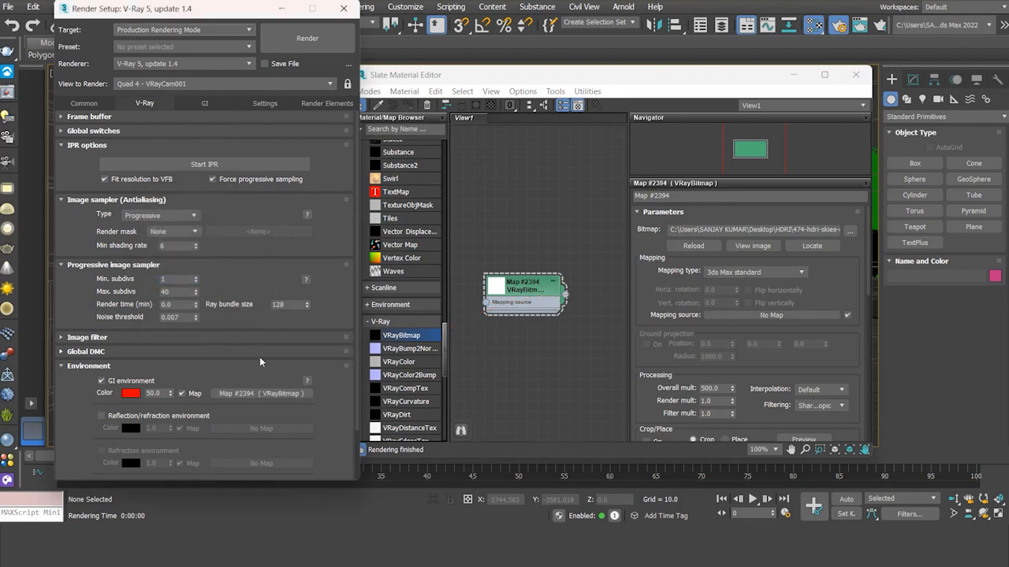
click(308, 39)
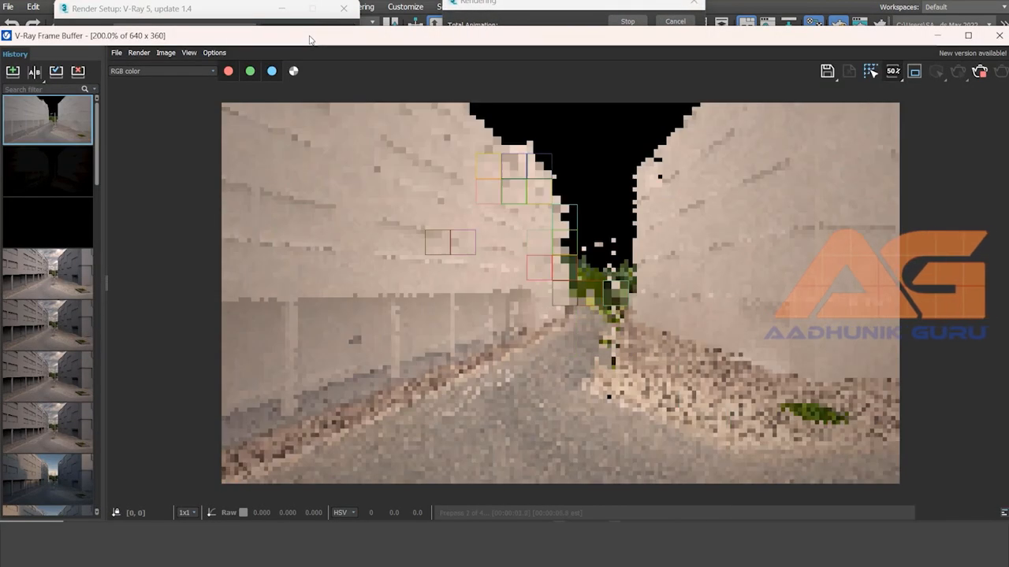